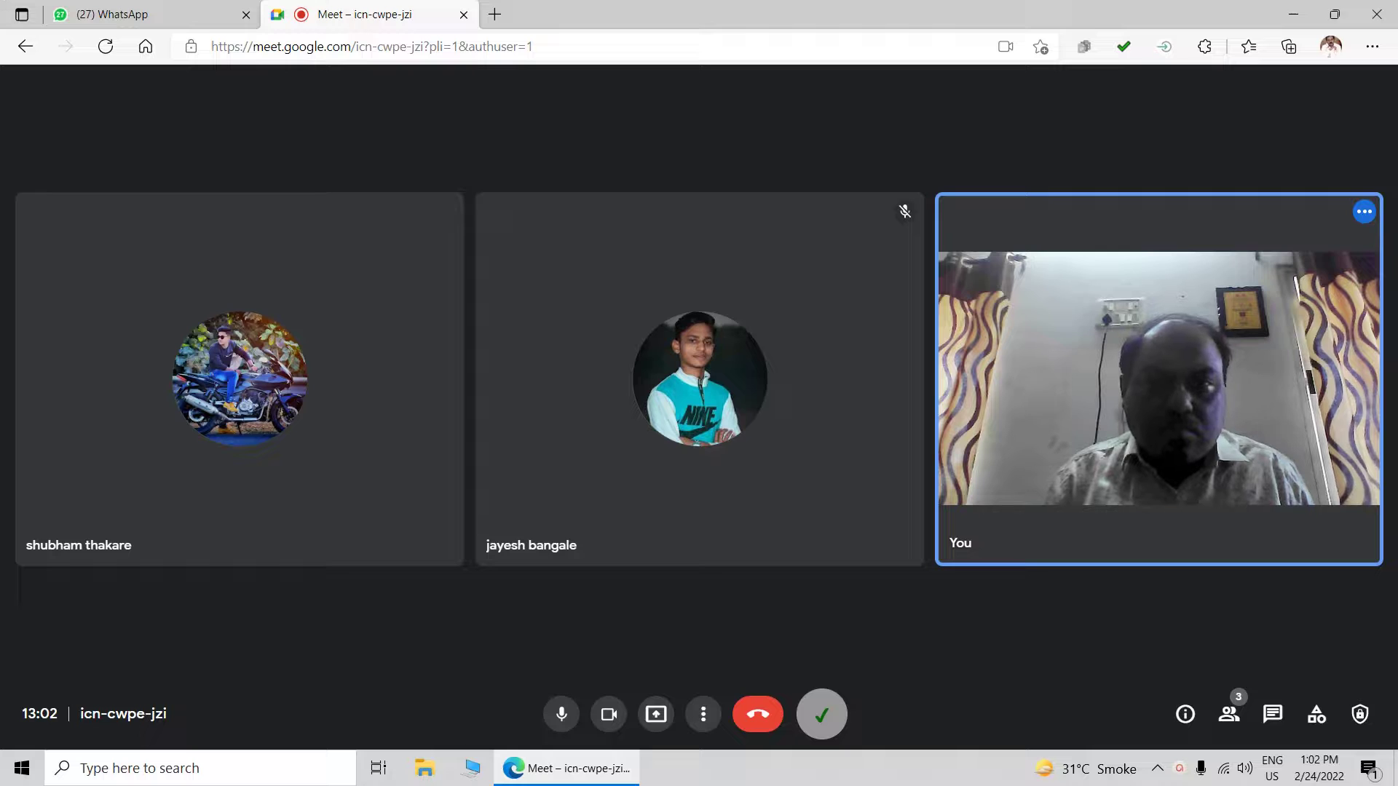
# Share your entire screen with everyone in the Google Meet call using Present now
pyautogui.click(664, 727)
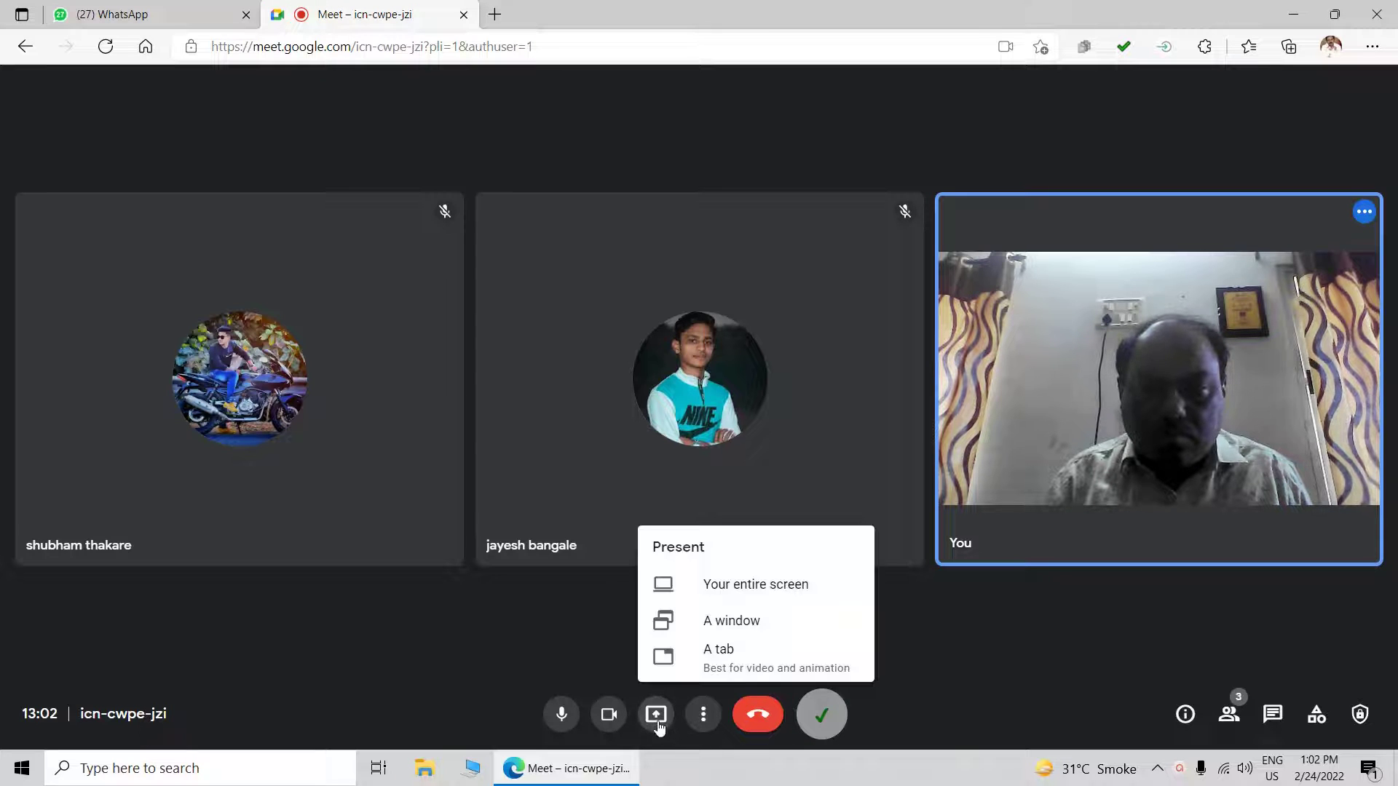
pyautogui.click(736, 587)
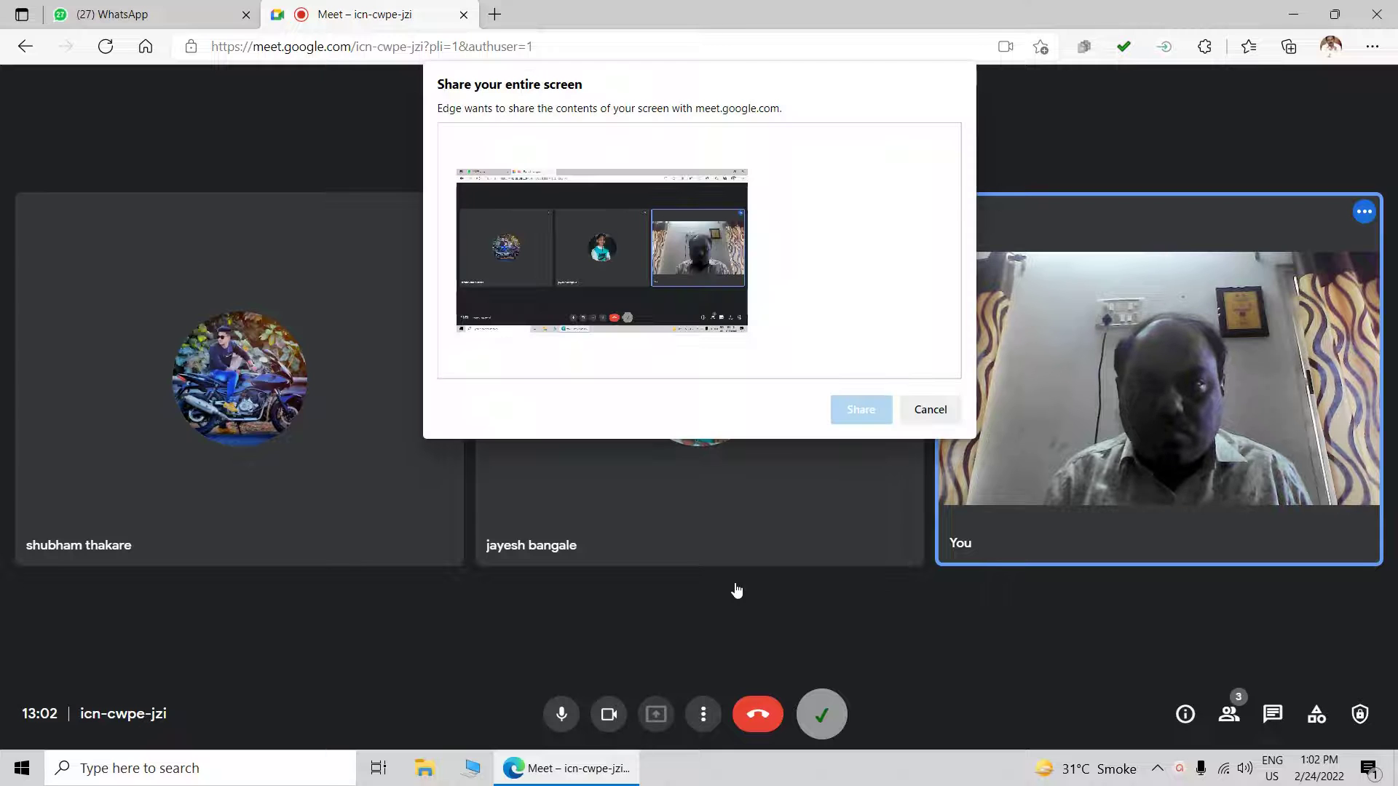
pyautogui.click(627, 279)
pyautogui.click(860, 410)
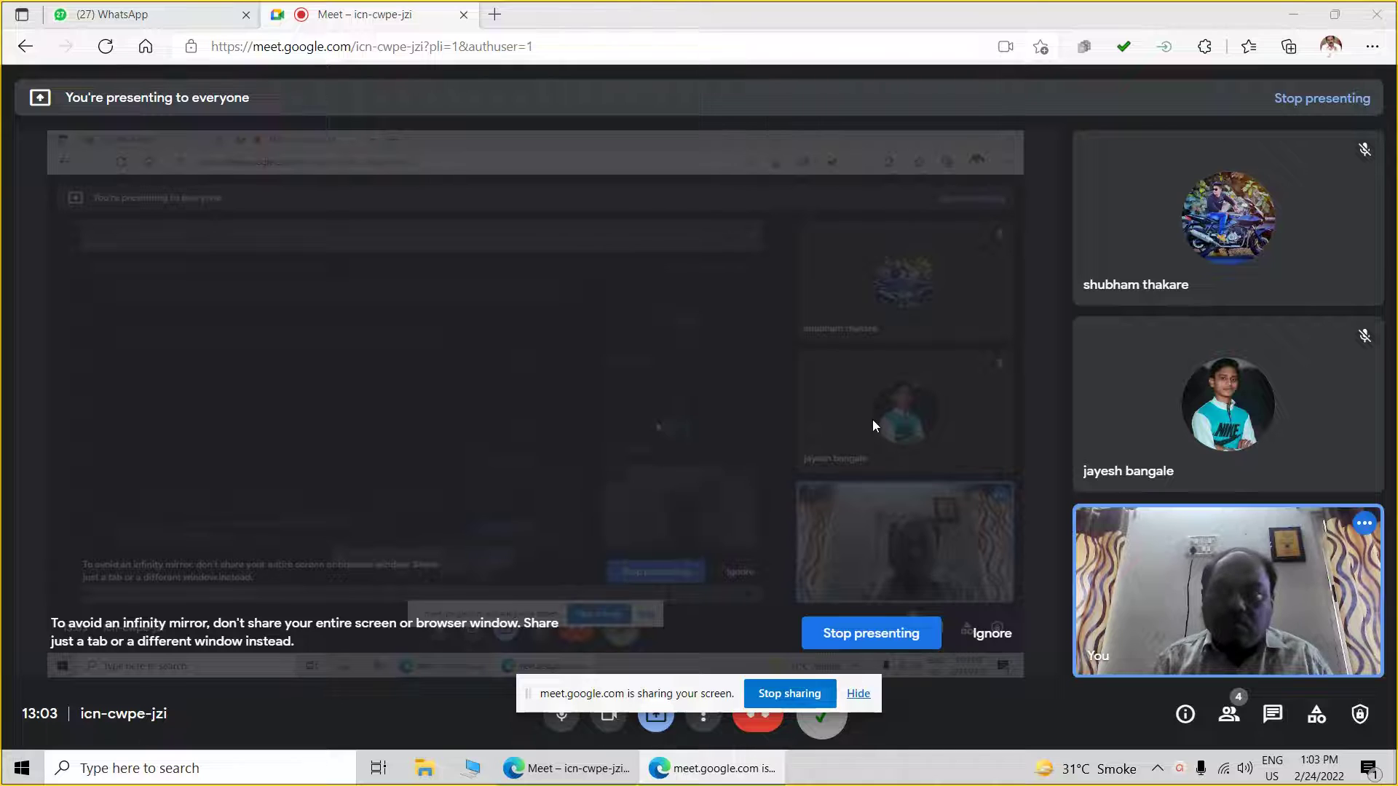
# Send 'PLEASE JOIN' to the 2nd Year ME 2021 - 22 4I WhatsApp group, then minimise the browser
pyautogui.click(73, 16)
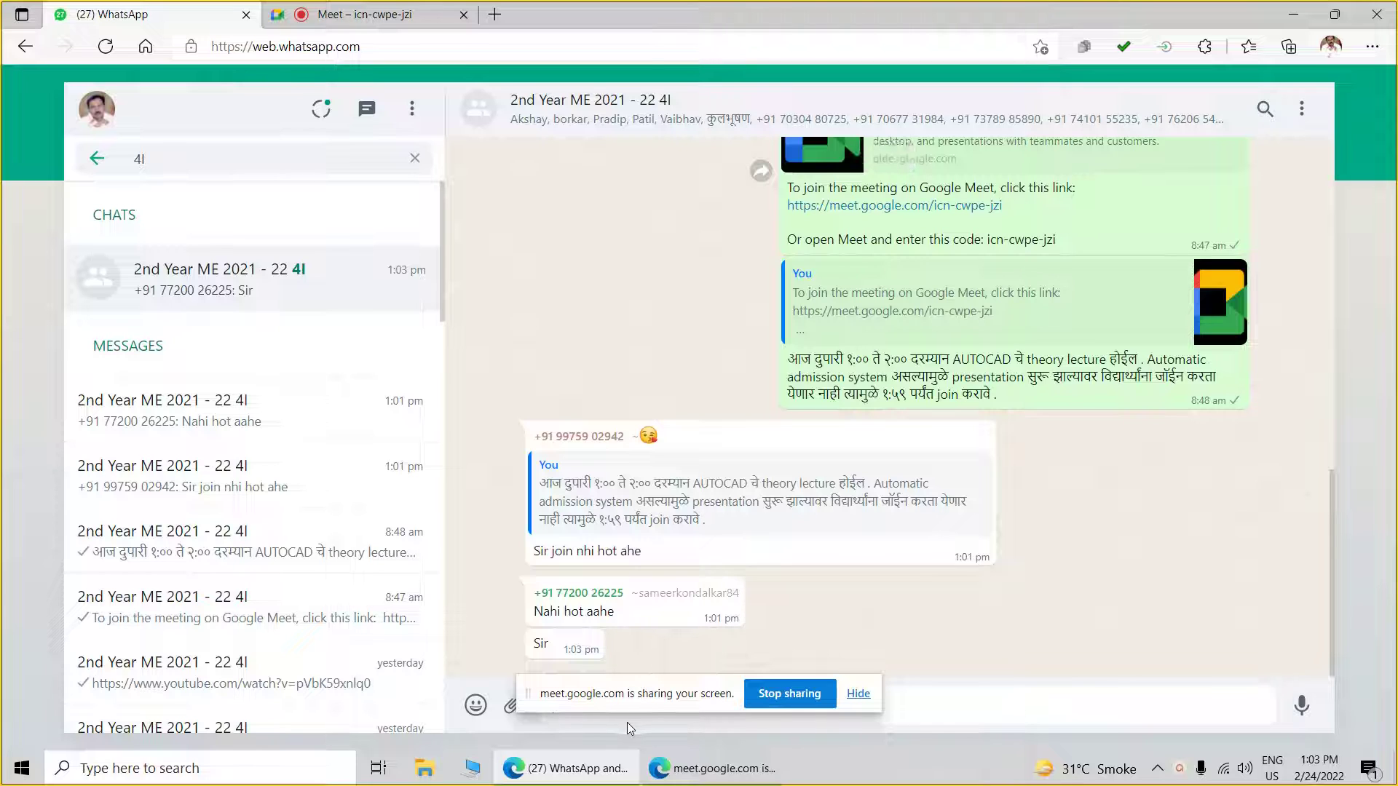
pyautogui.click(858, 694)
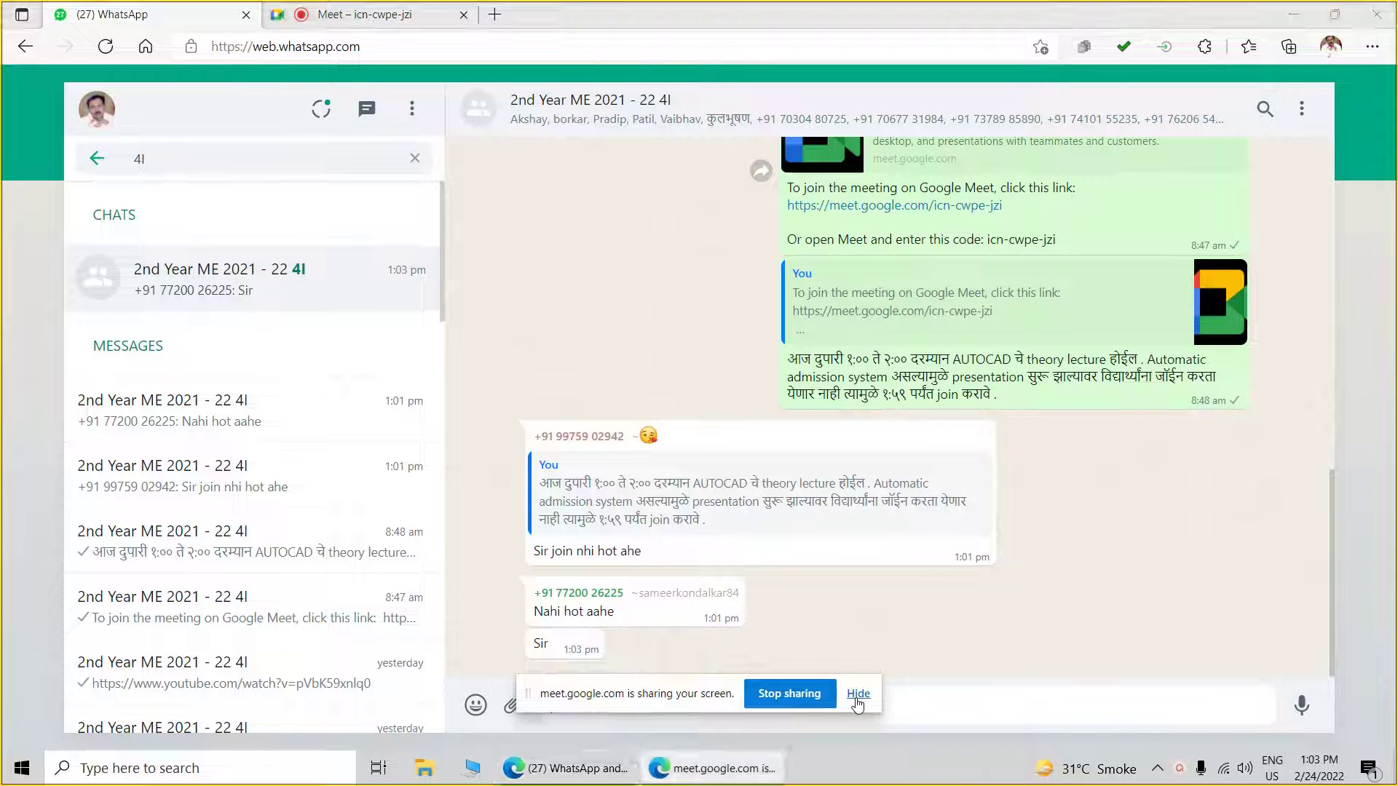
pyautogui.write('PL')
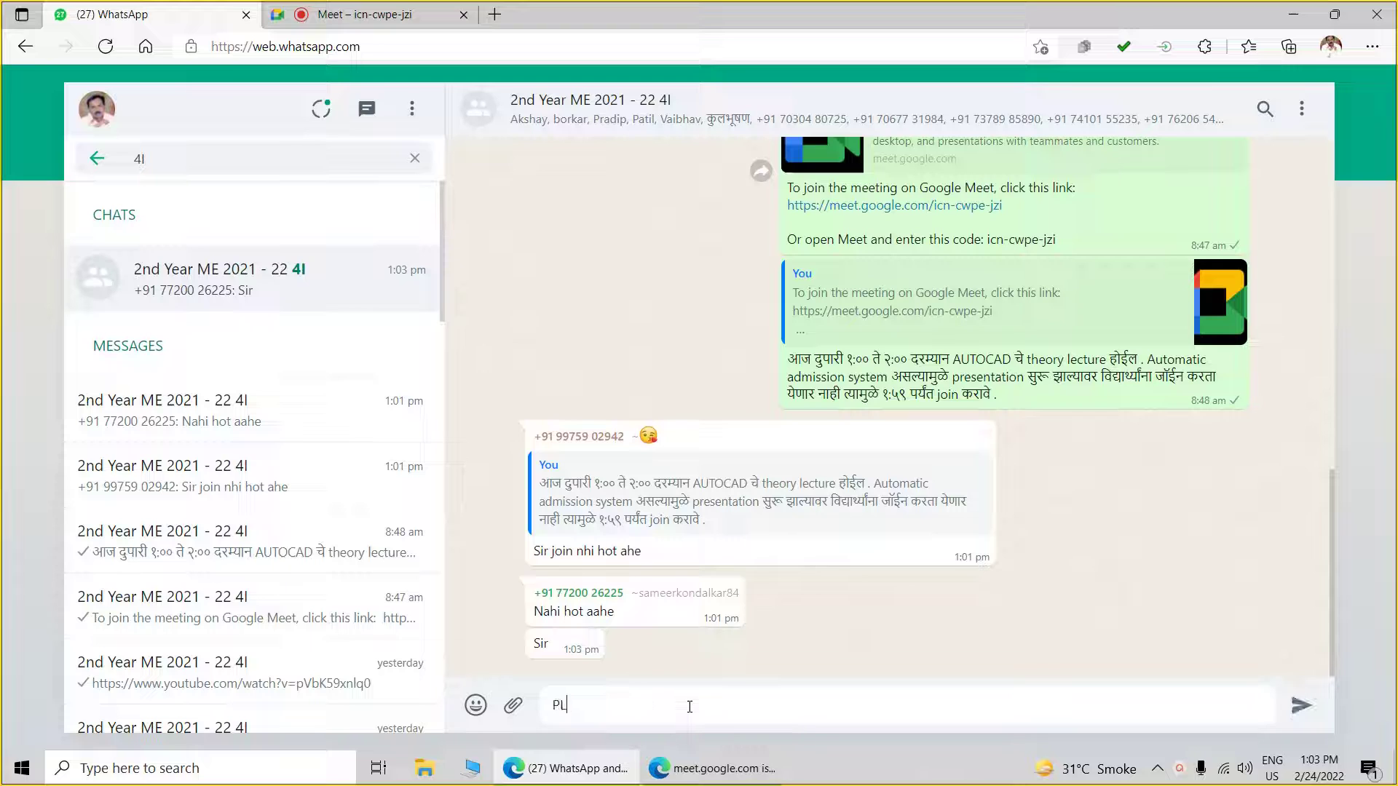
pyautogui.write('EASE JOIN')
pyautogui.press('Return')
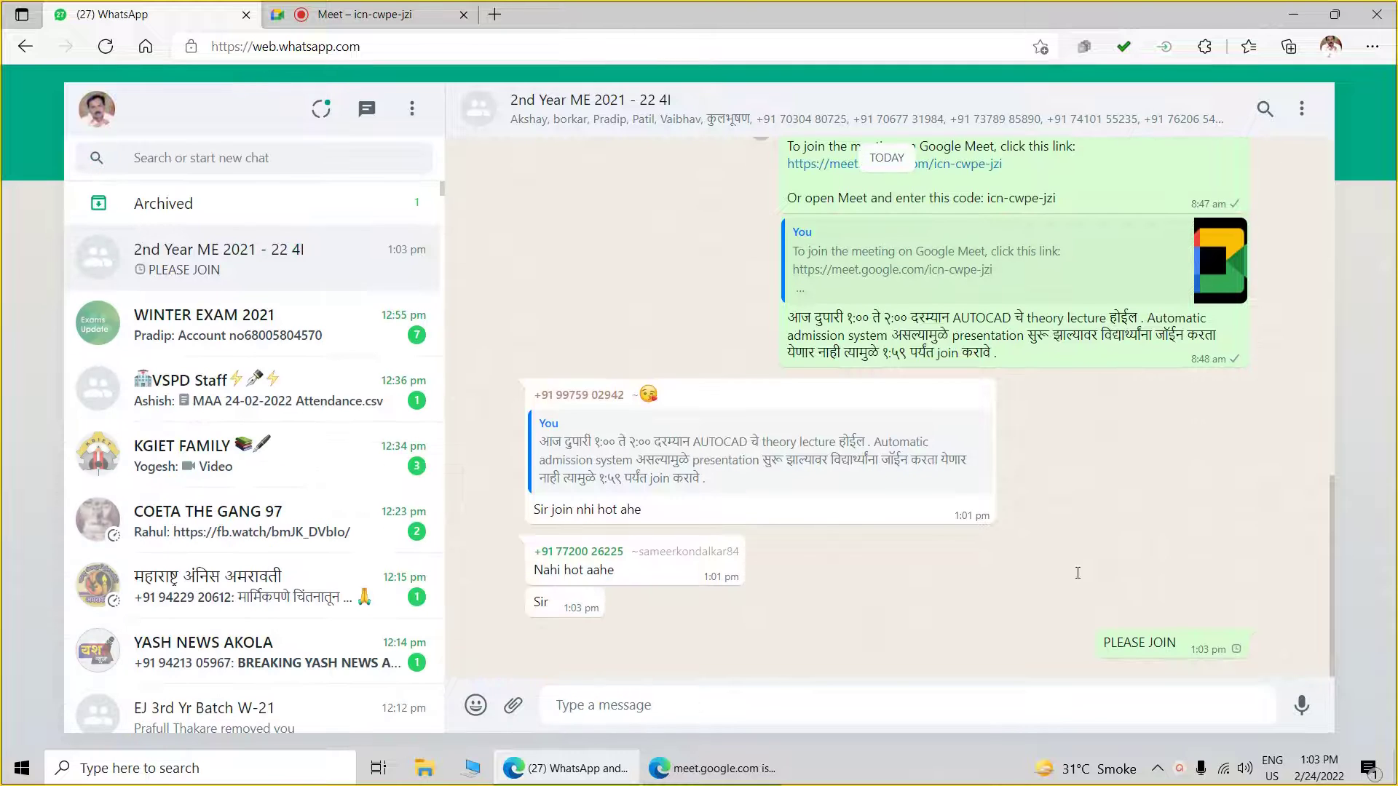
pyautogui.click(1293, 13)
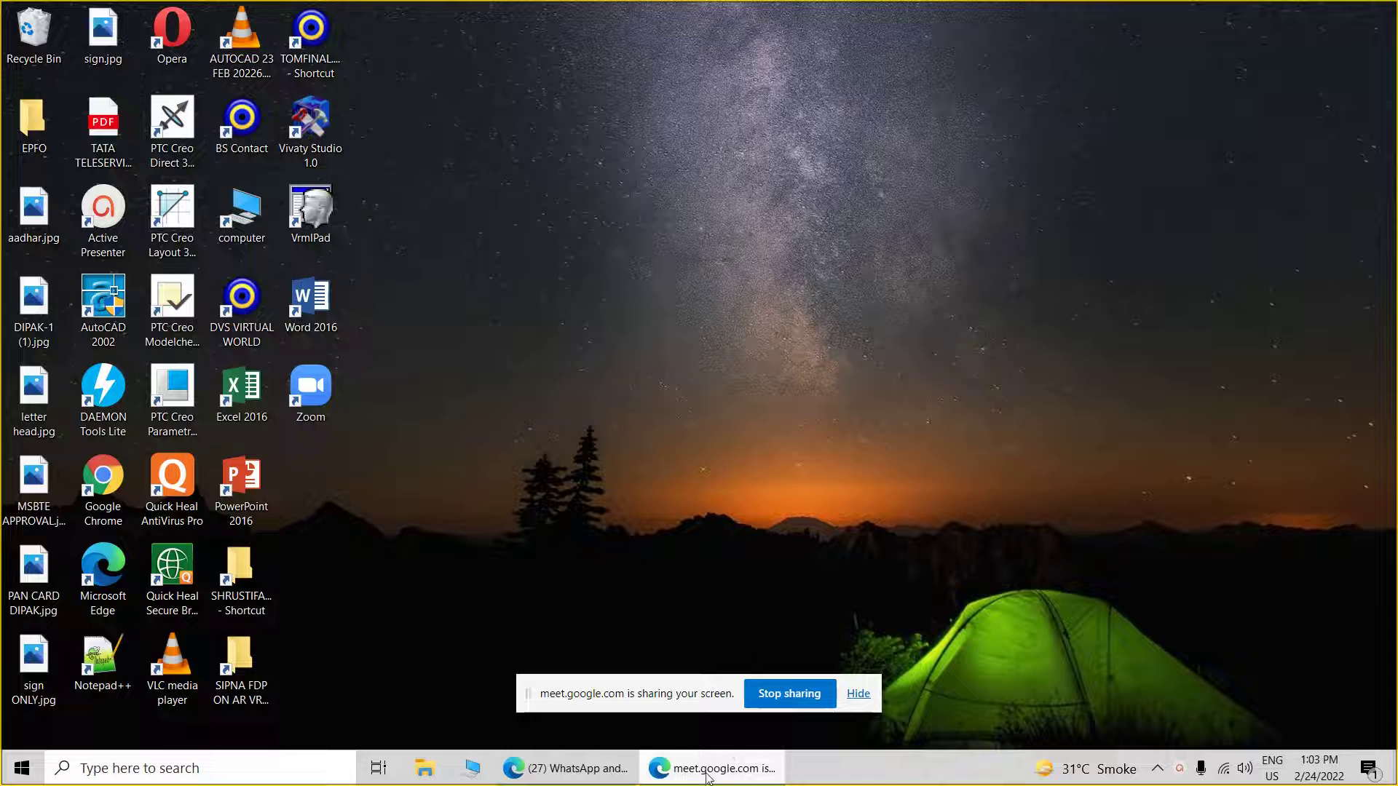
# Admit all waiting participants into the Meet call, then minimise the browser window
pyautogui.click(616, 766)
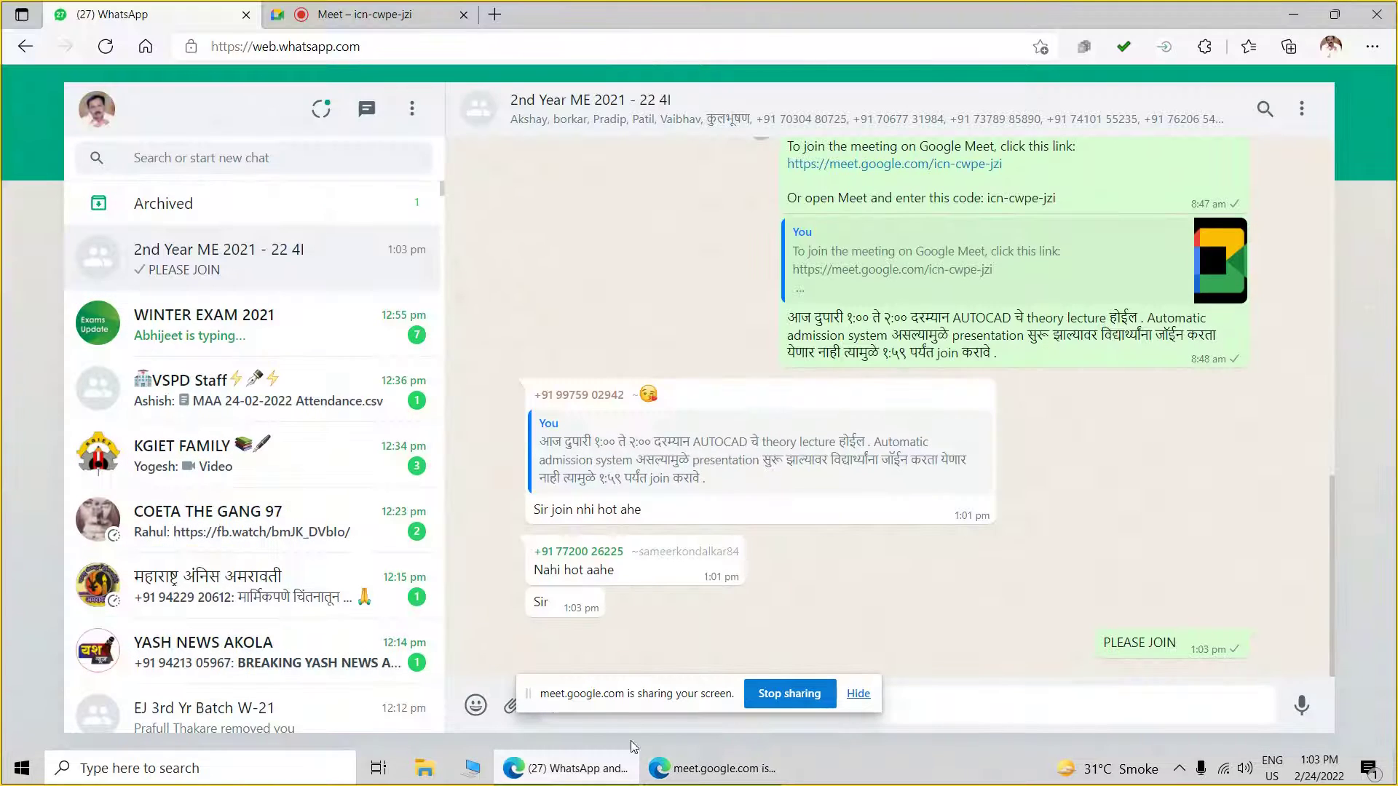
pyautogui.click(376, 16)
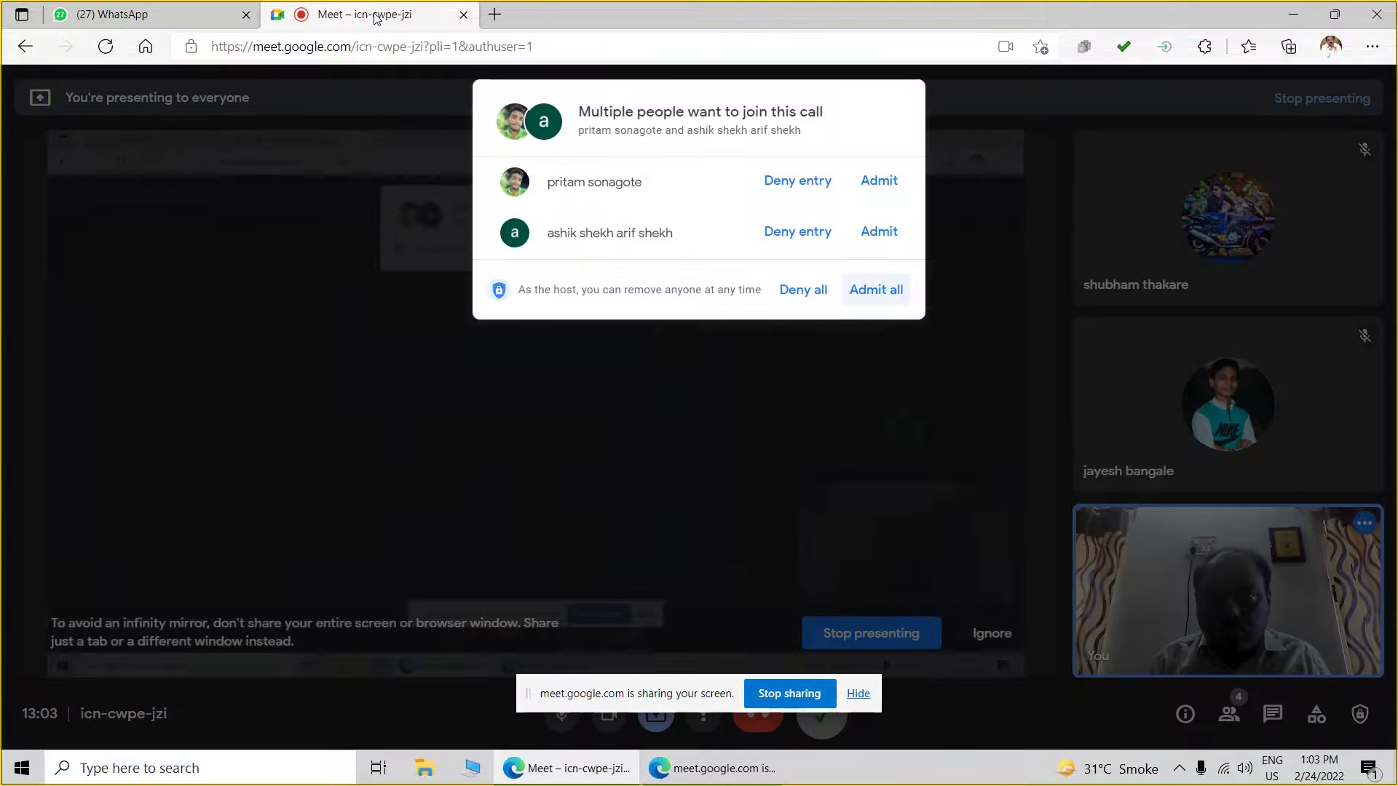
pyautogui.press('Return')
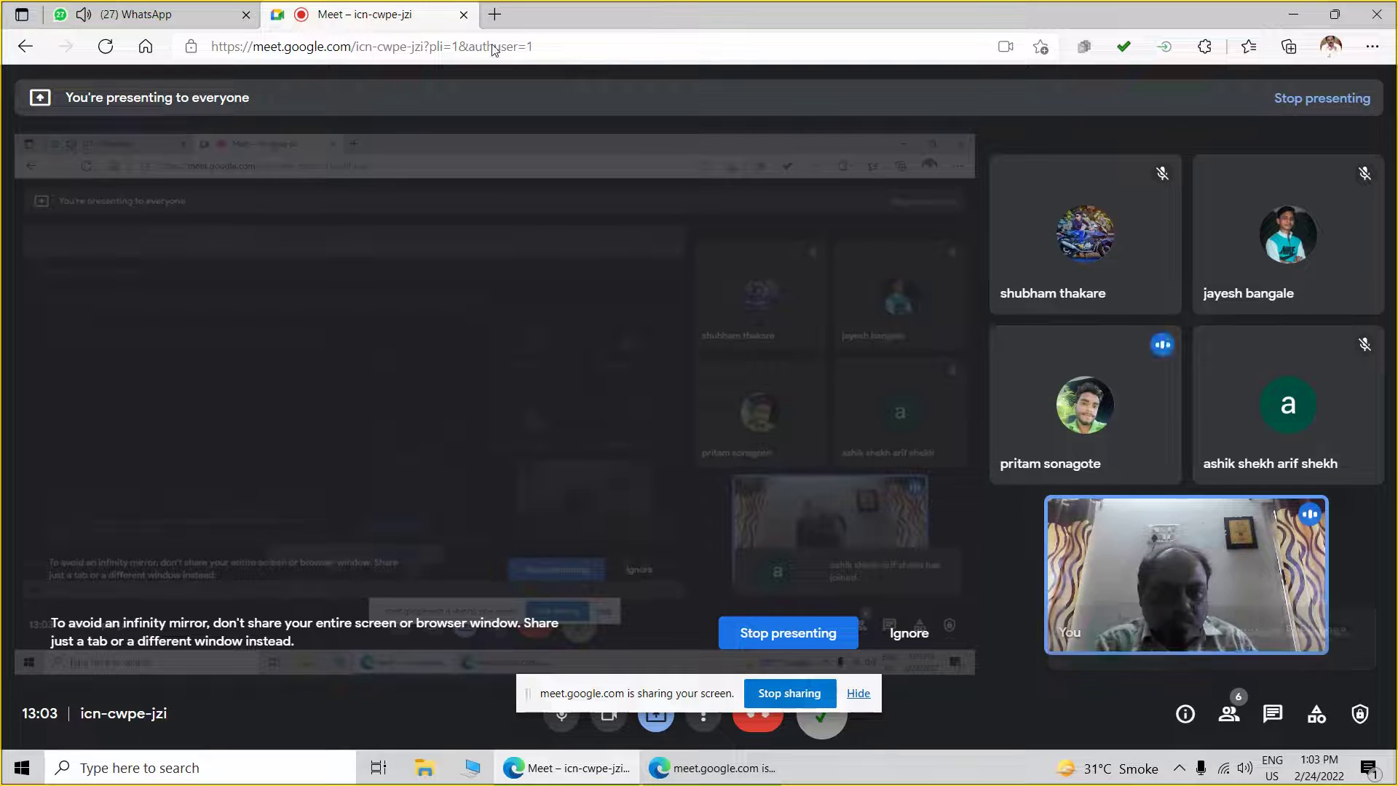
pyautogui.click(1181, 770)
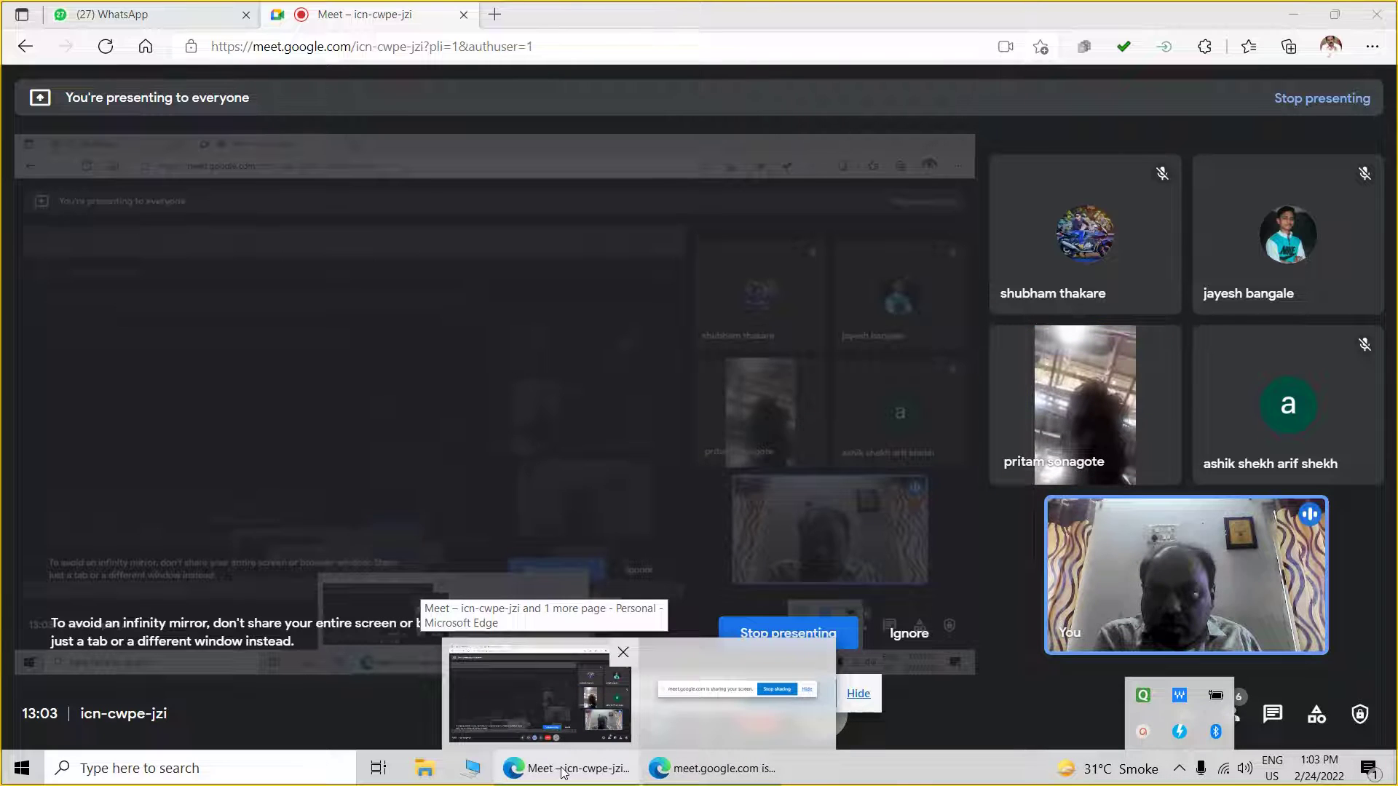
pyautogui.click(1297, 14)
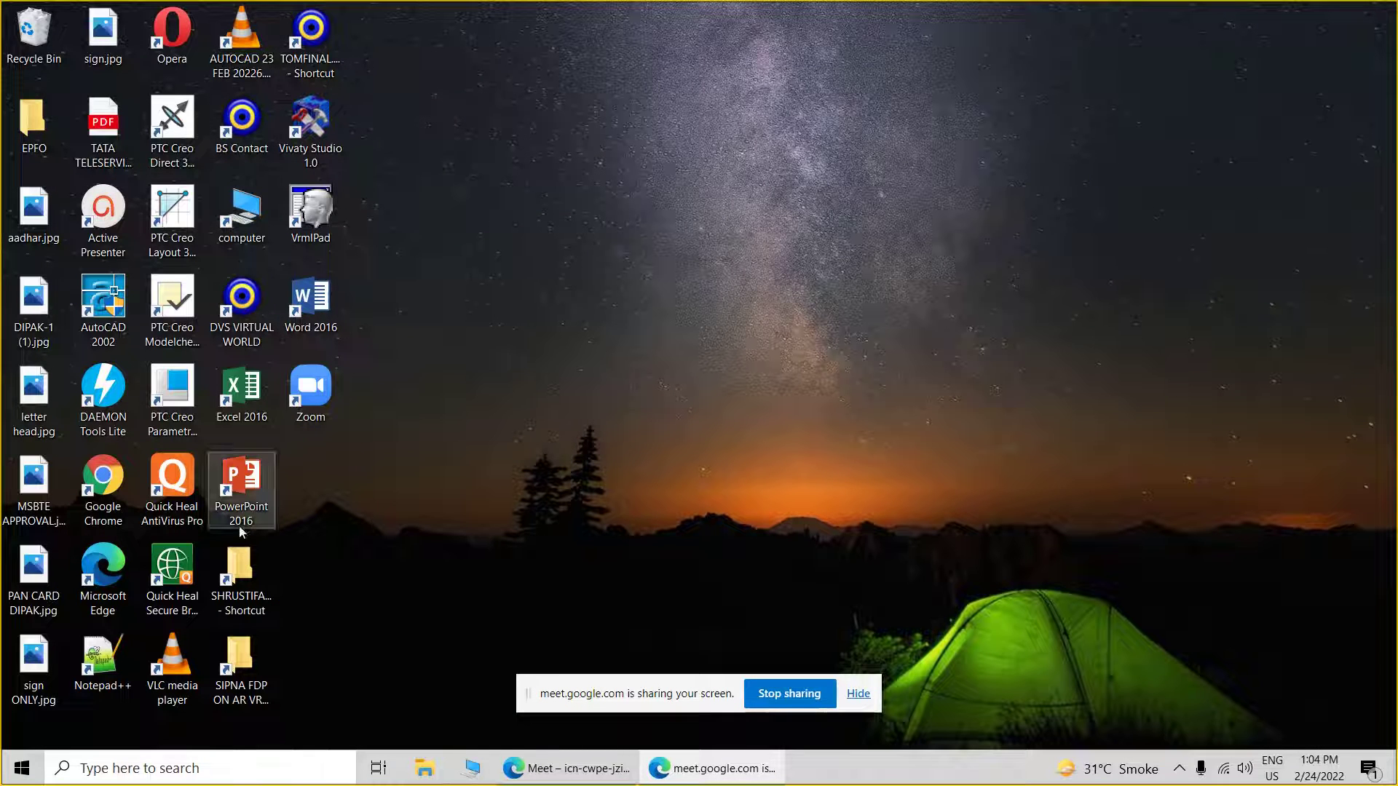
# Launch PowerPoint 2016, dismiss the activation warning, and open AUTOCAD L5.pptx from Recent
pyautogui.doubleClick(220, 495)
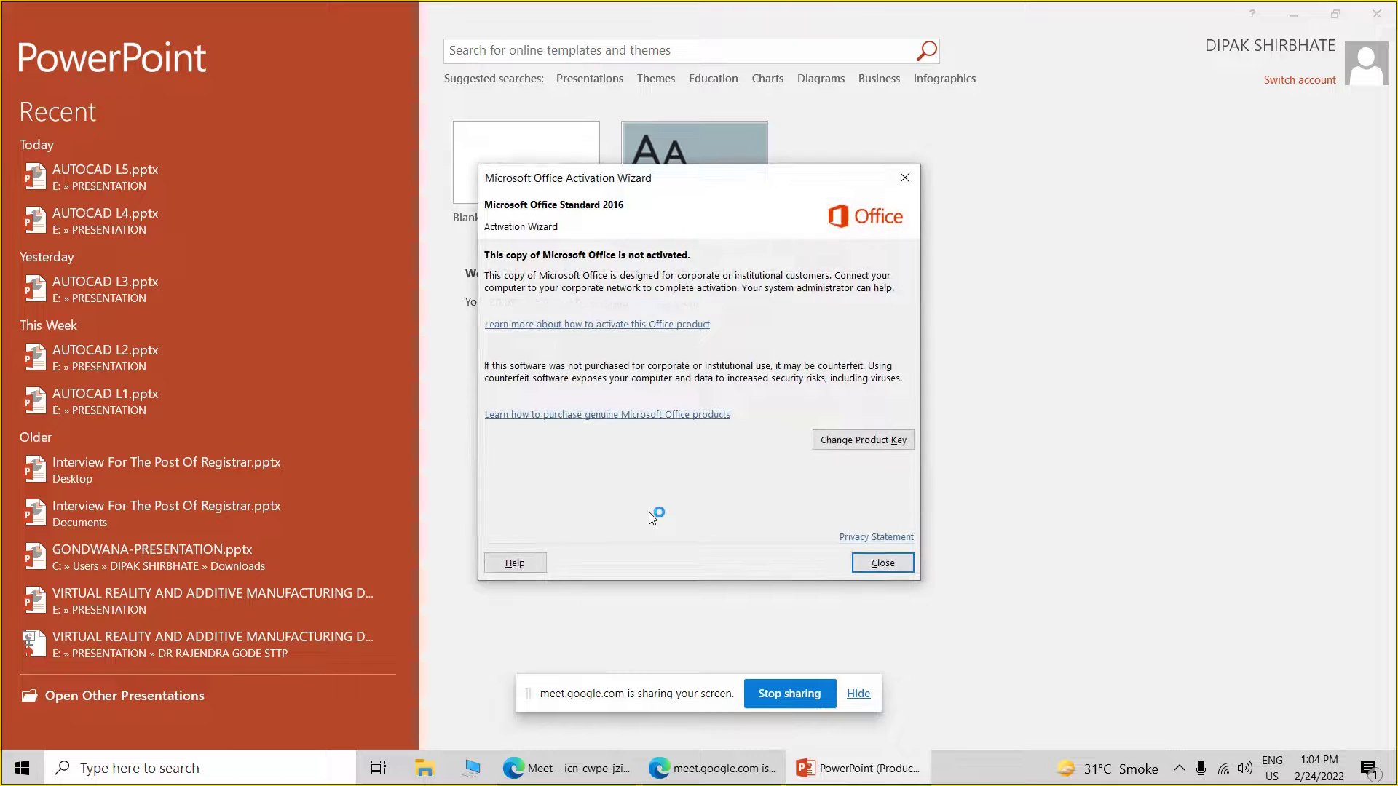
pyautogui.click(881, 562)
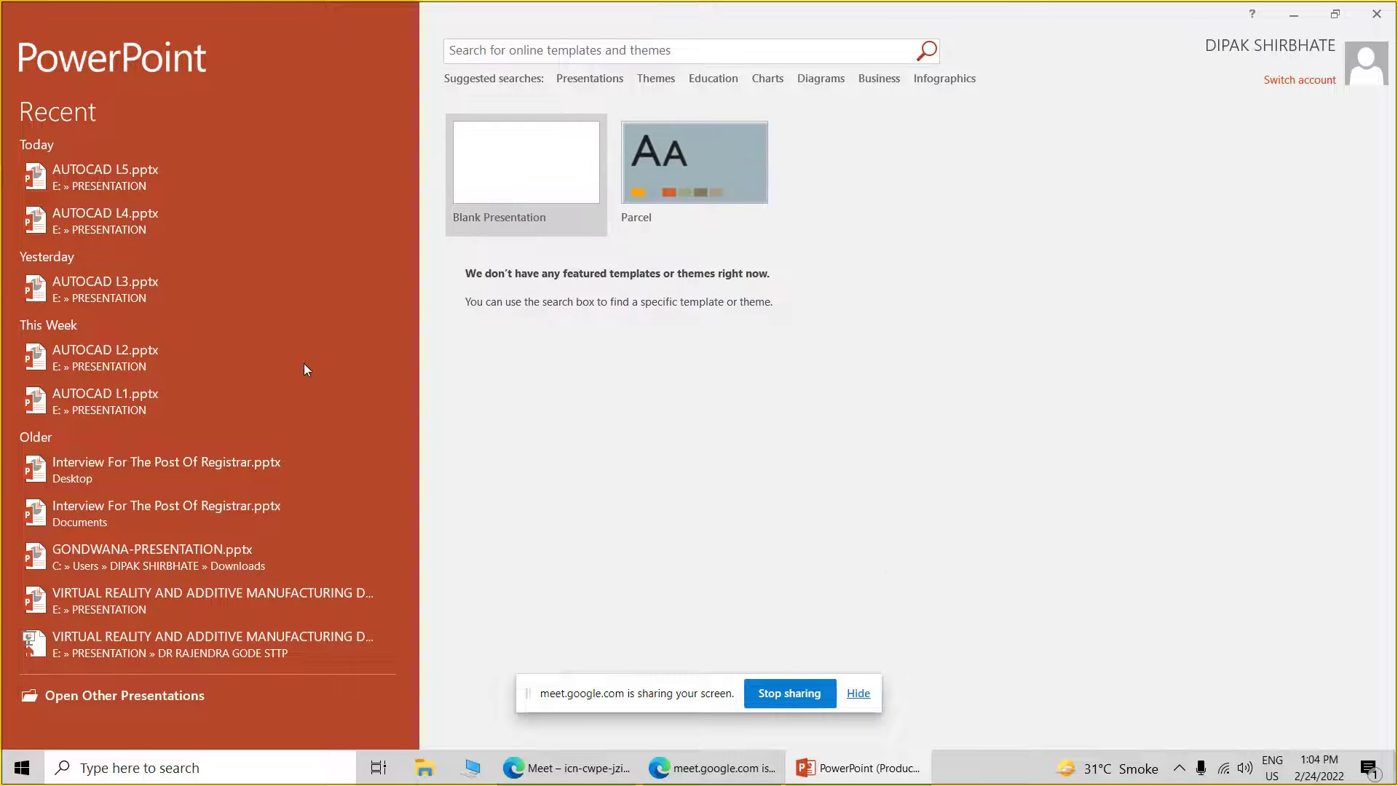
pyautogui.click(167, 181)
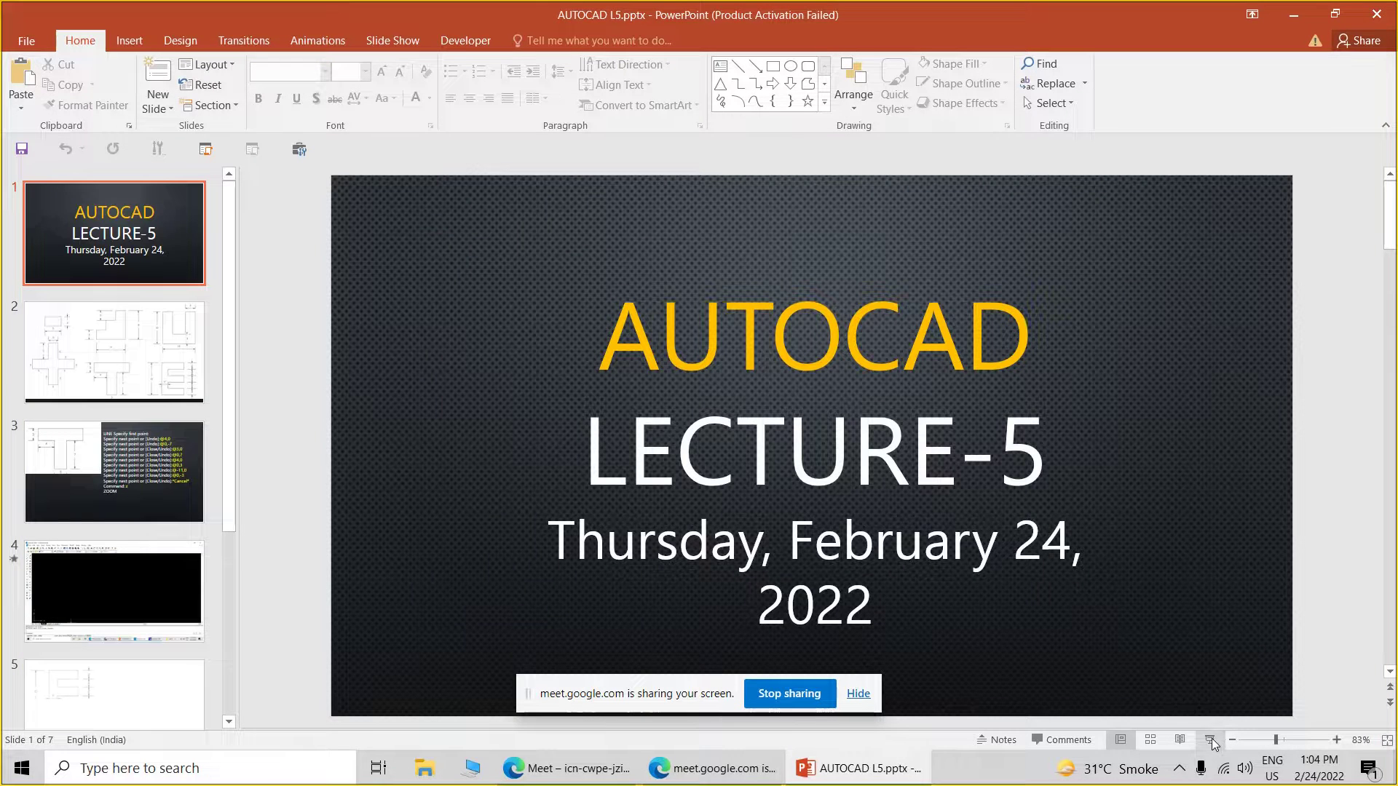
# Briefly run the slide show from slide 1, end it, and minimise PowerPoint
pyautogui.click(1211, 739)
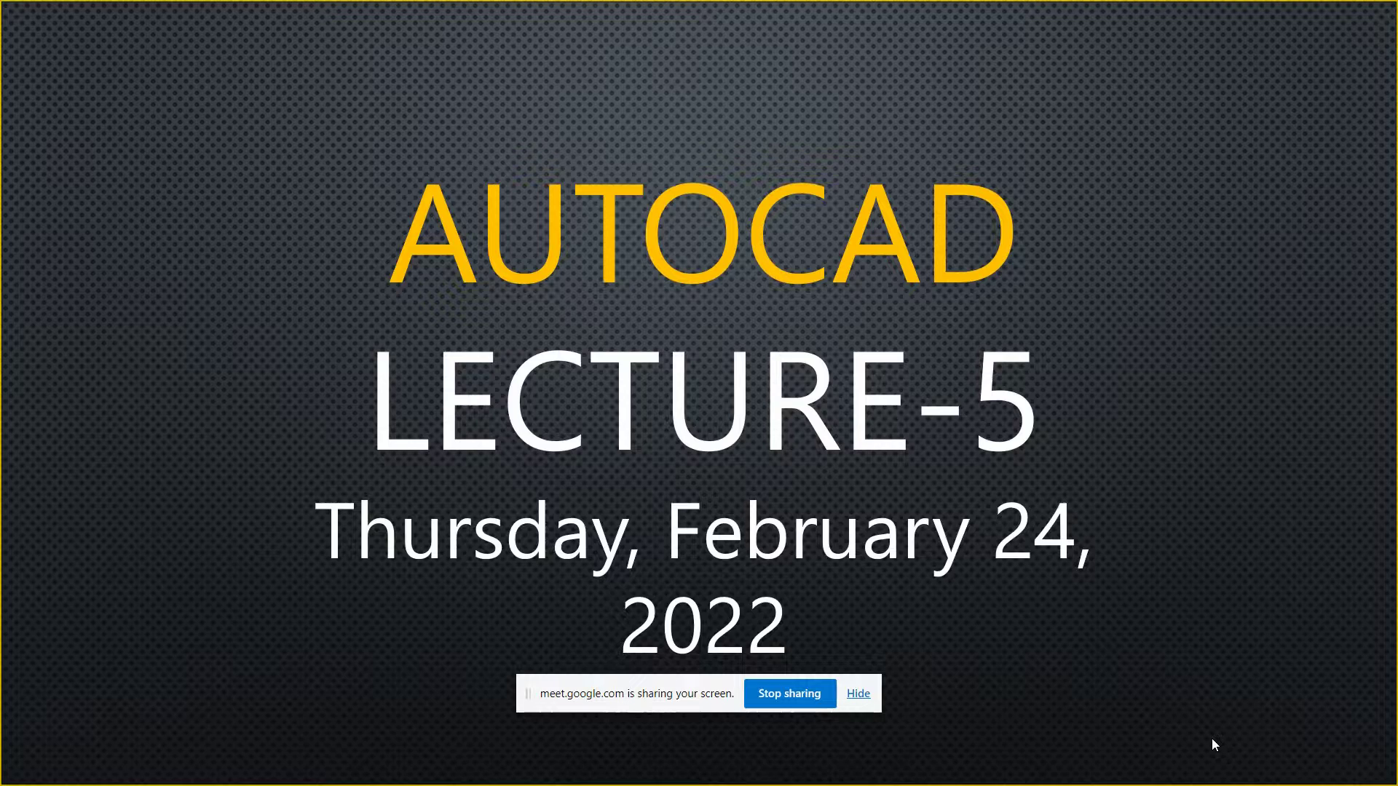
pyautogui.press('Escape')
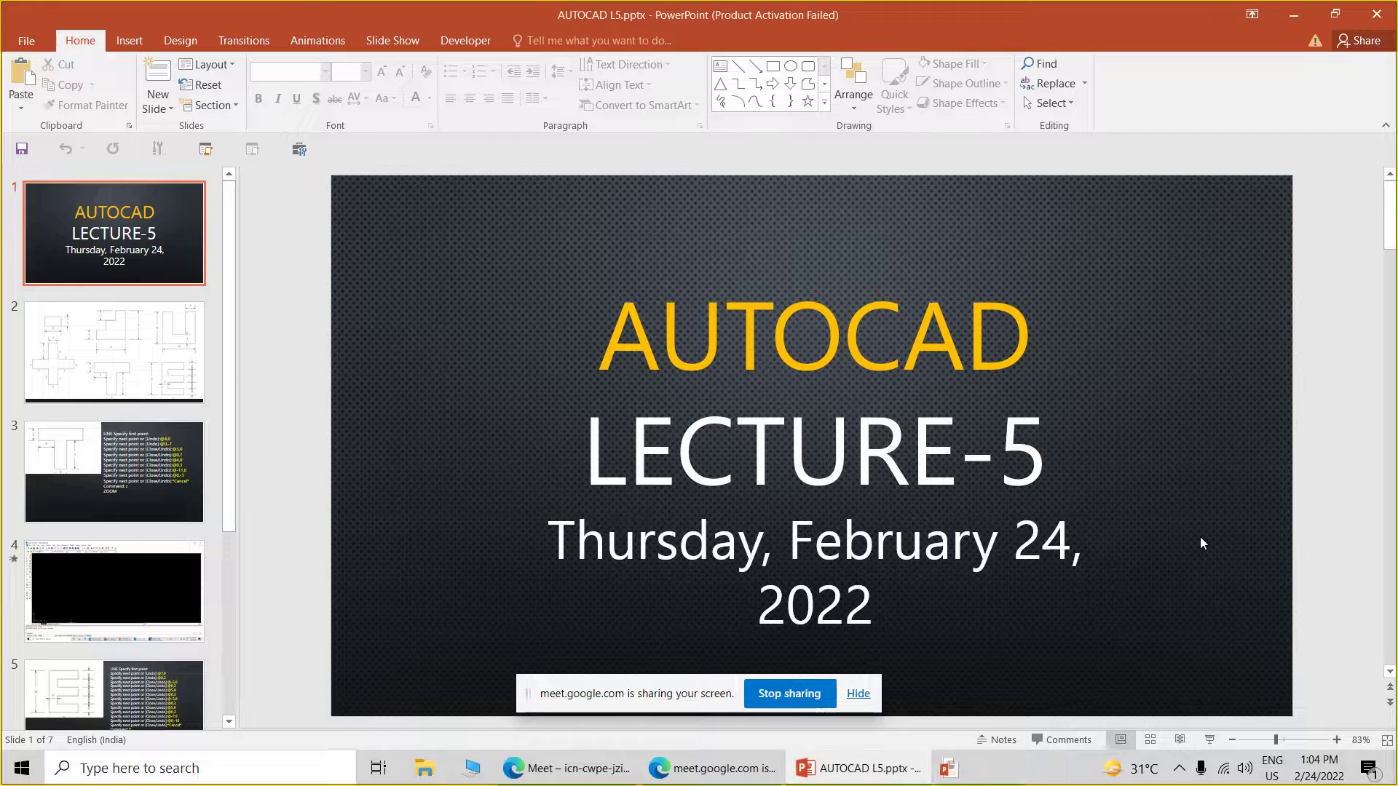
pyautogui.click(1300, 17)
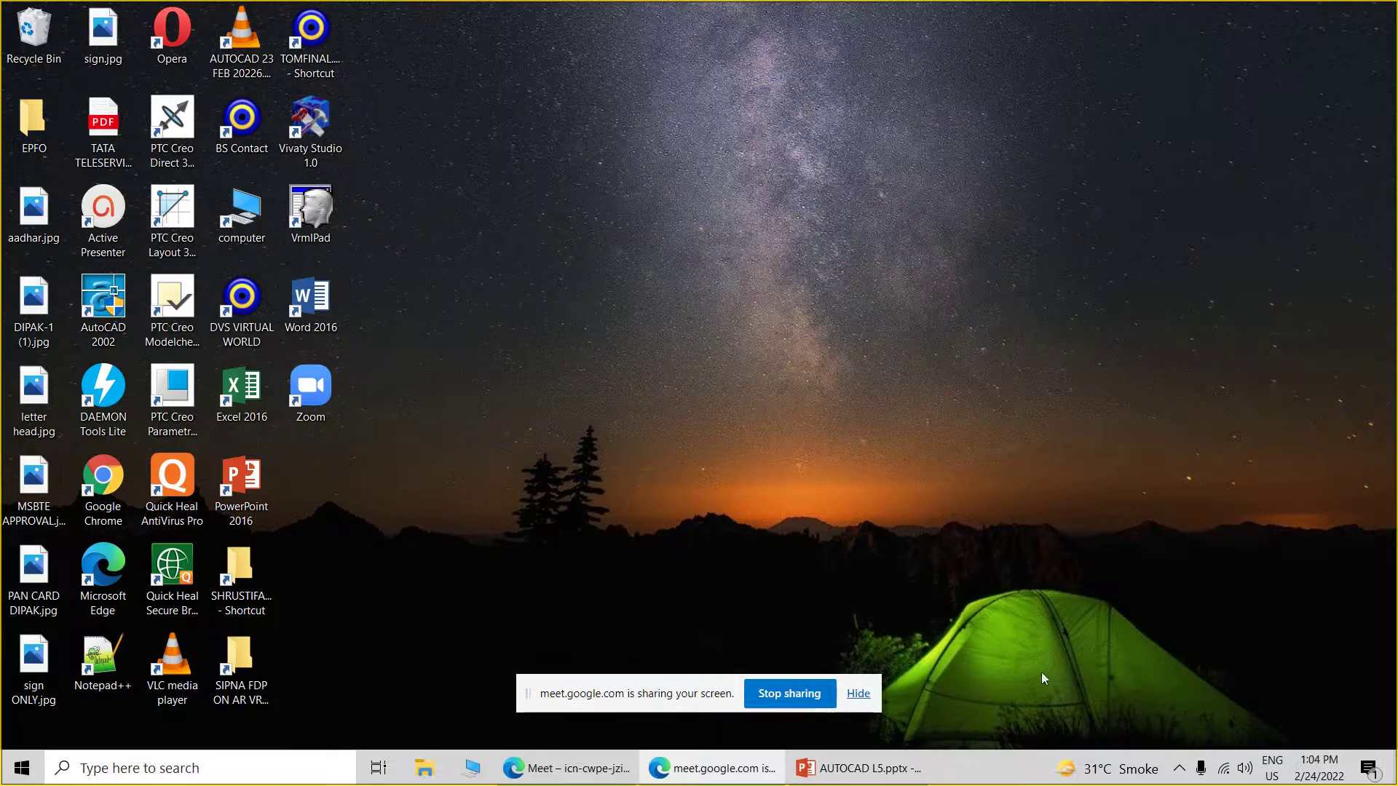
pyautogui.click(575, 772)
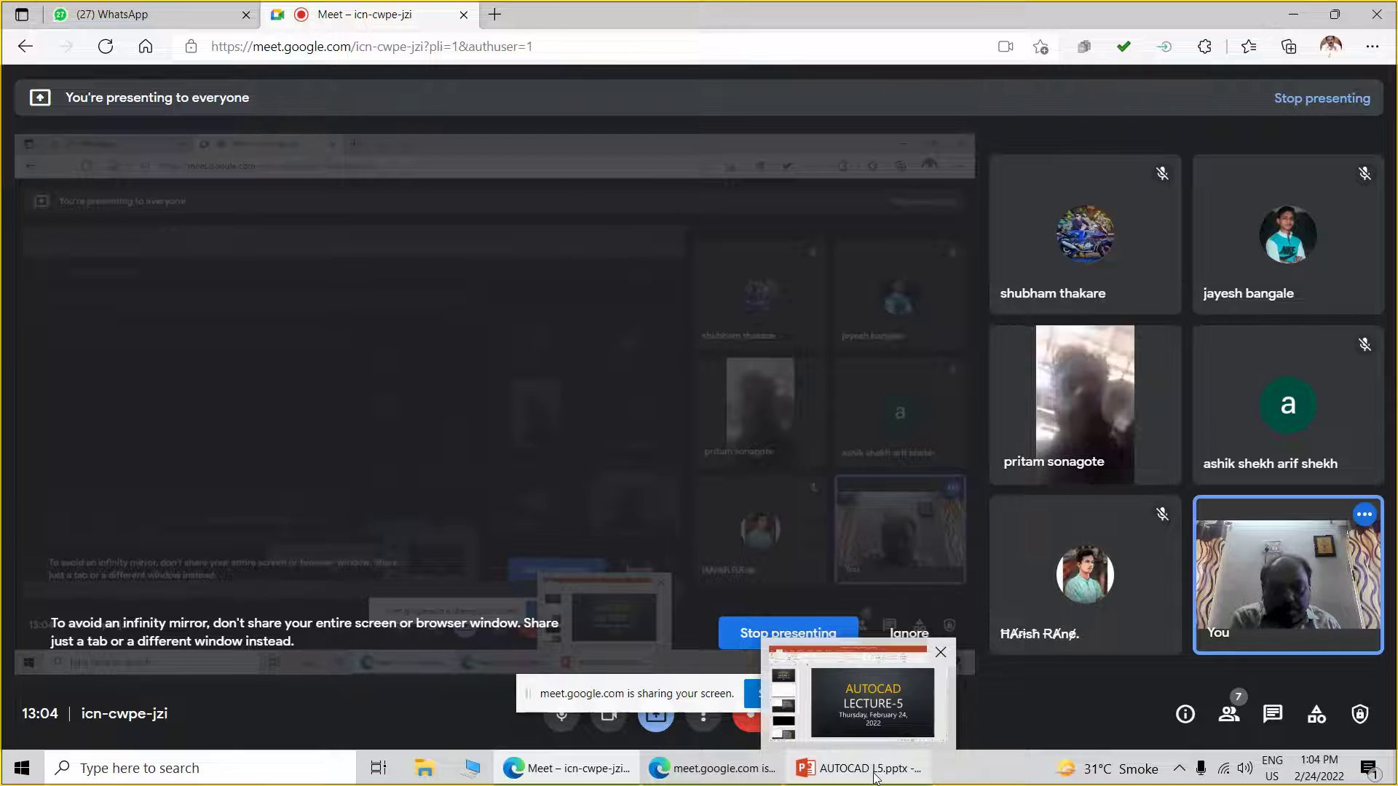
pyautogui.click(1180, 770)
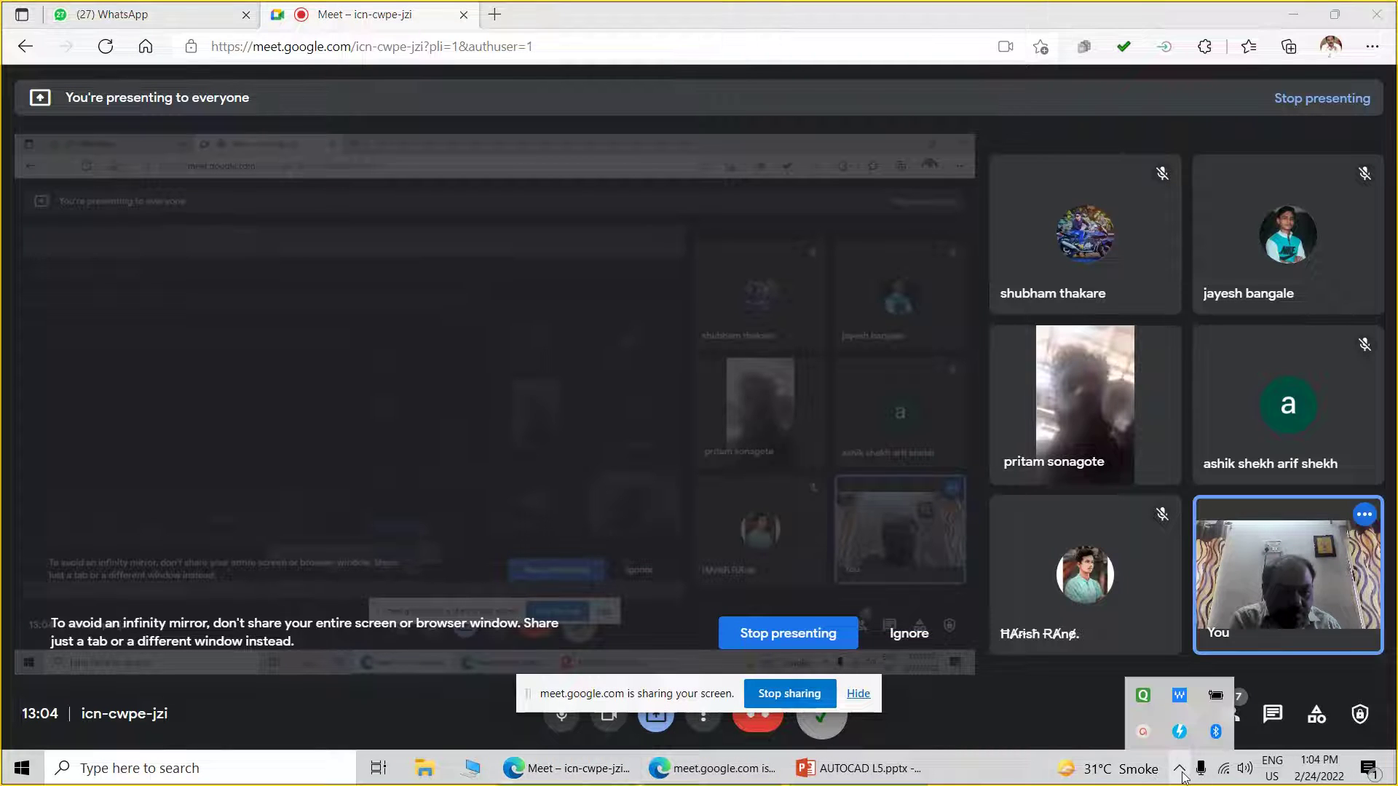
pyautogui.click(1180, 734)
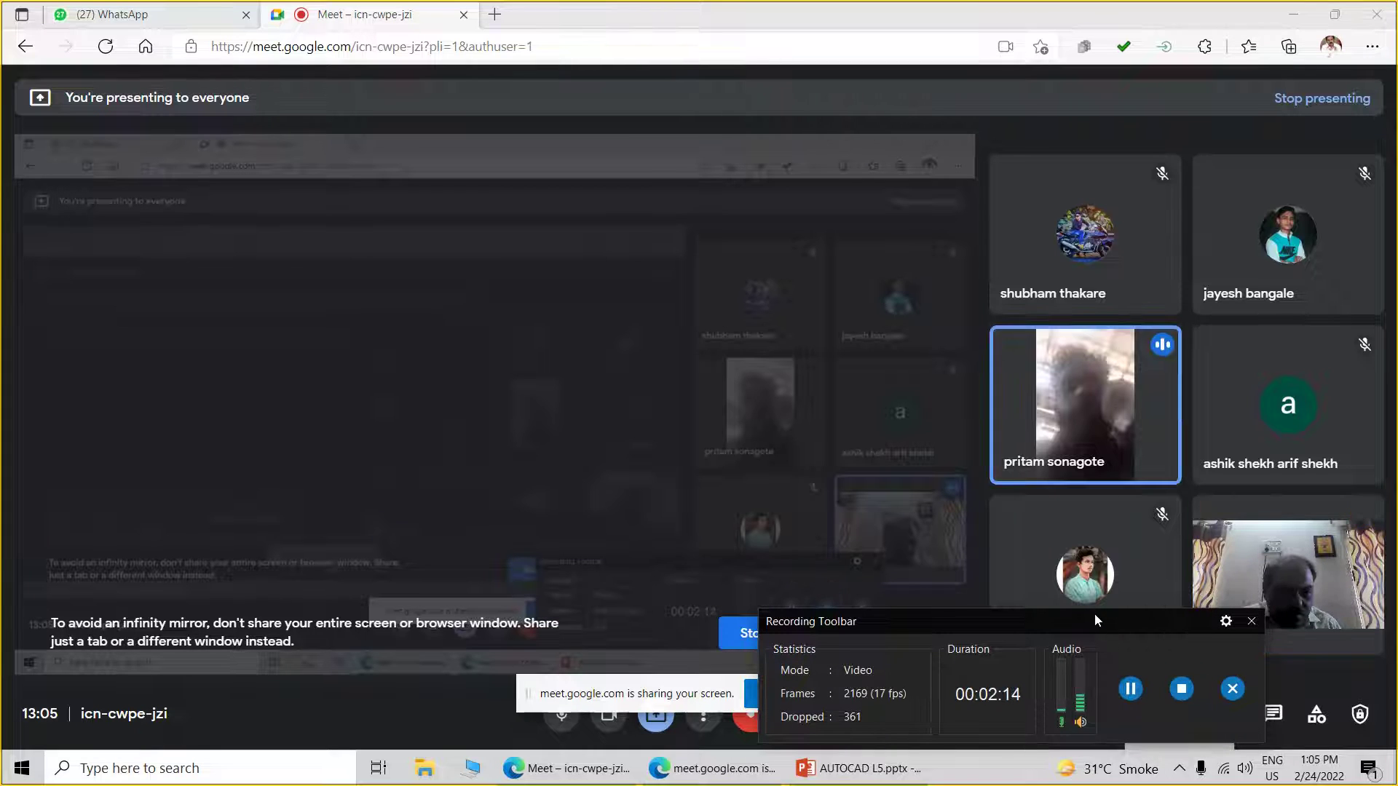
pyautogui.moveTo(1099, 618); pyautogui.dragTo(1114, 743)
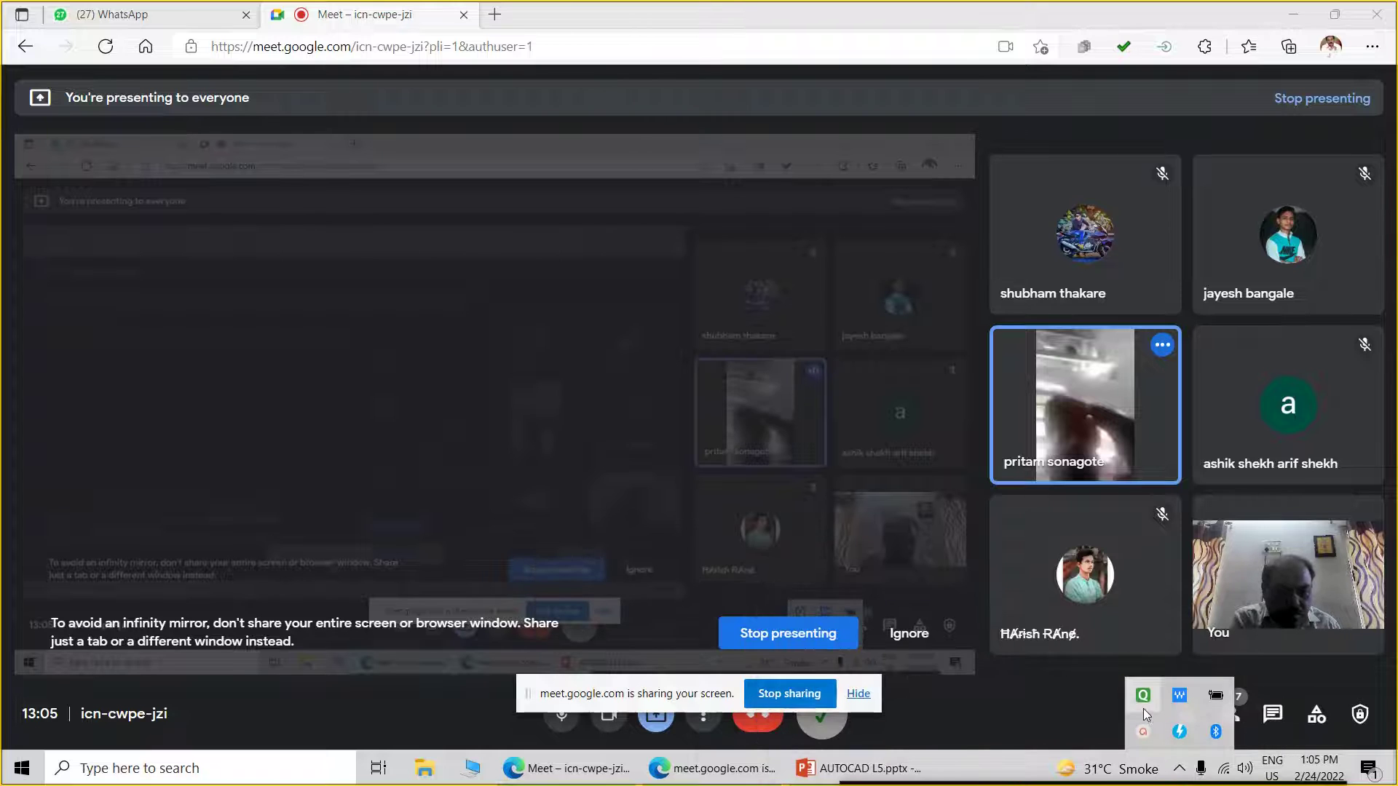
pyautogui.click(1055, 743)
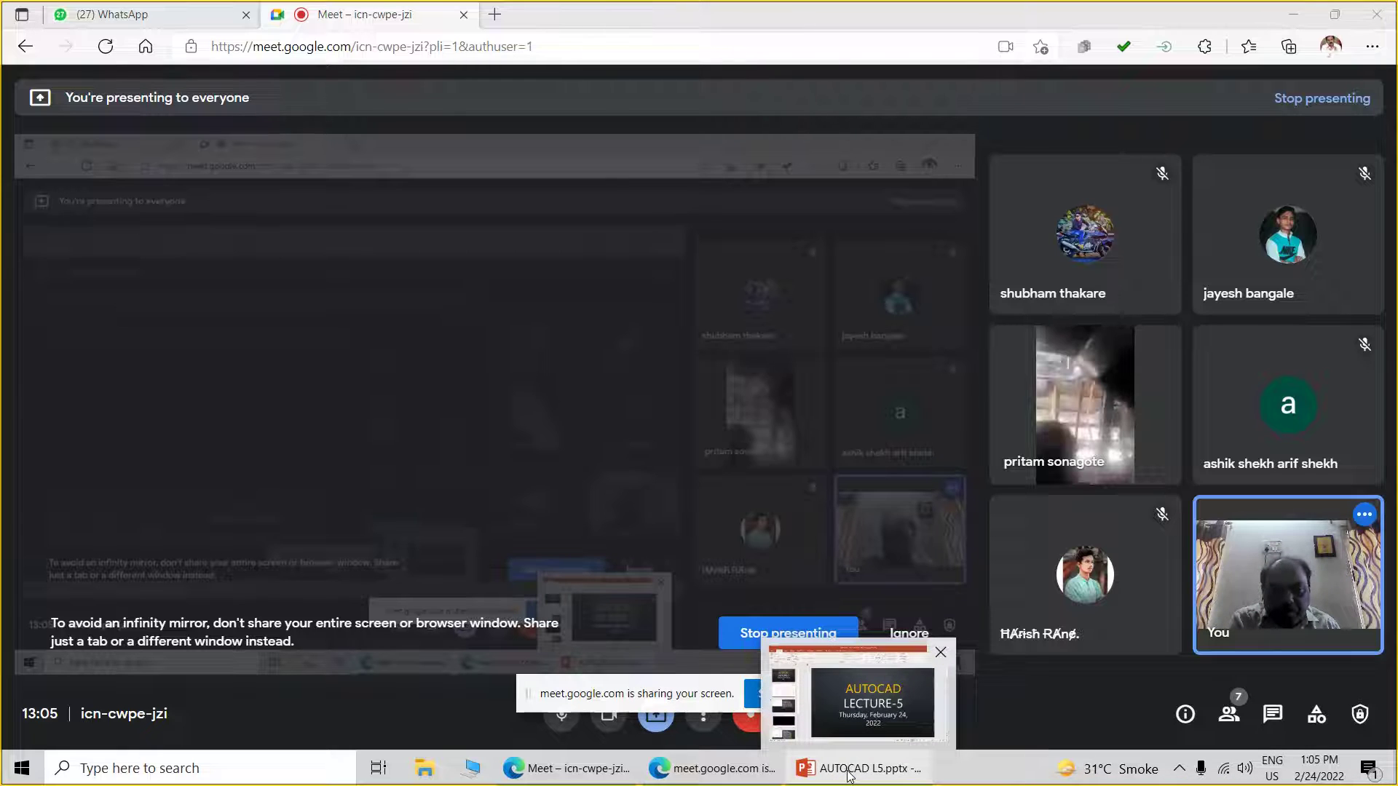
pyautogui.moveTo(859, 767)
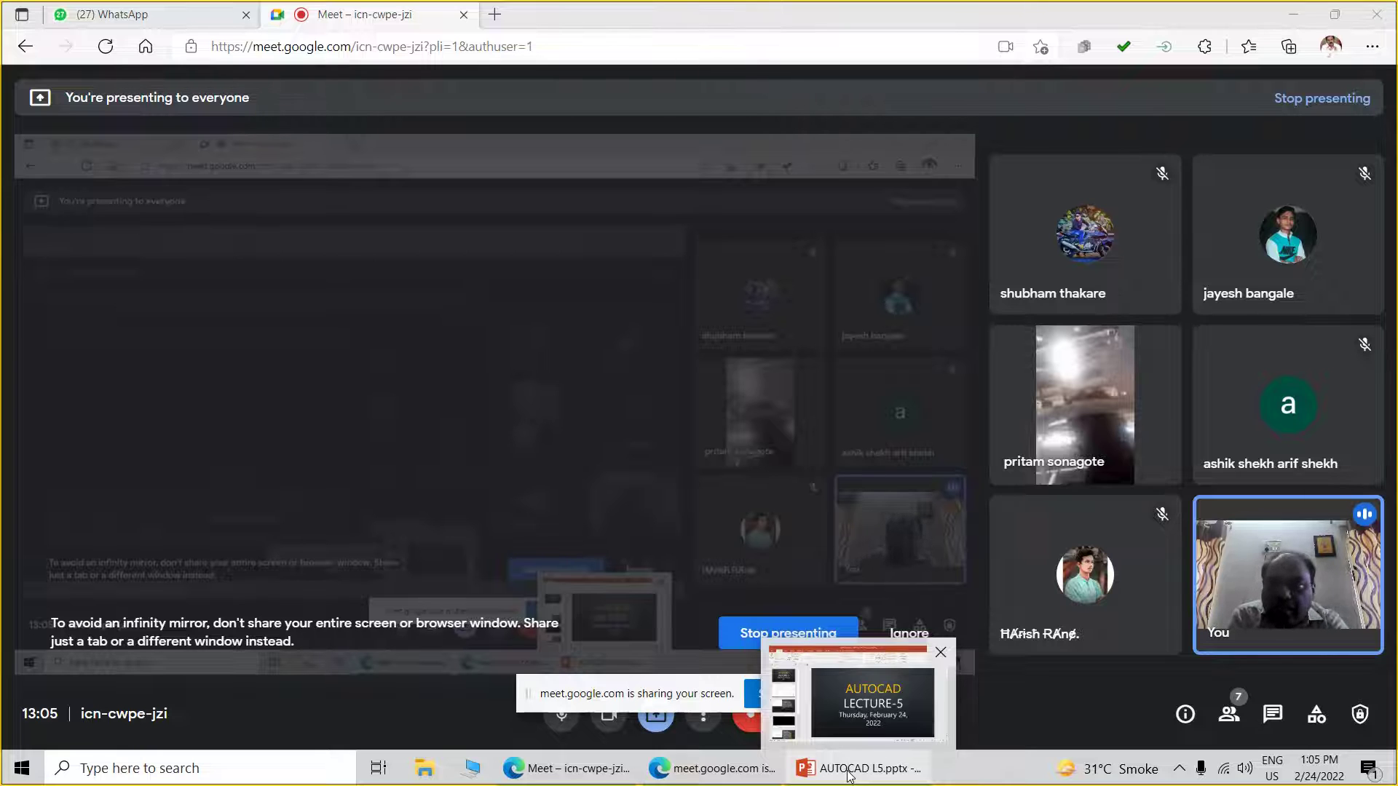
# Present the AUTOCAD L5 deck from the title slide, advancing to the dimensioned shapes slide
pyautogui.click(851, 770)
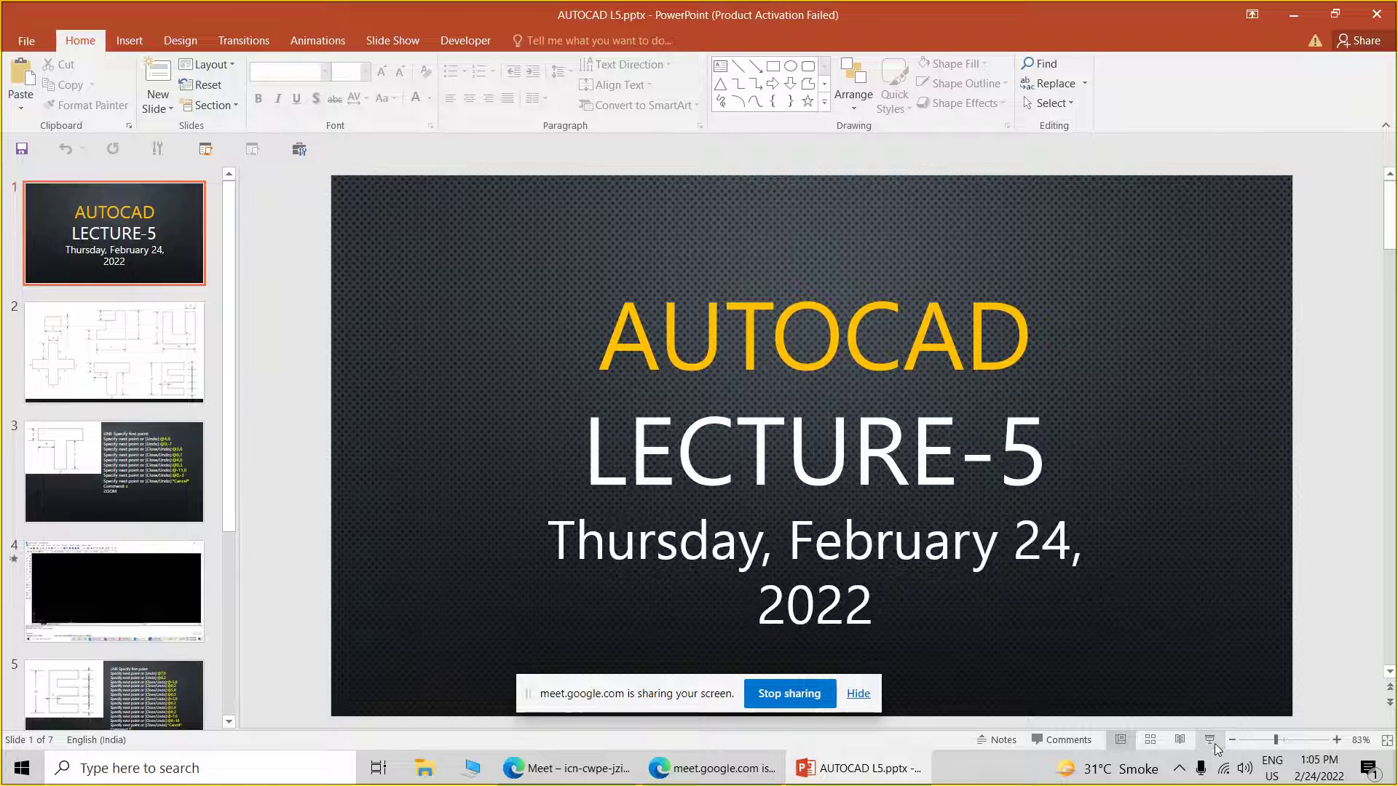
pyautogui.click(1211, 740)
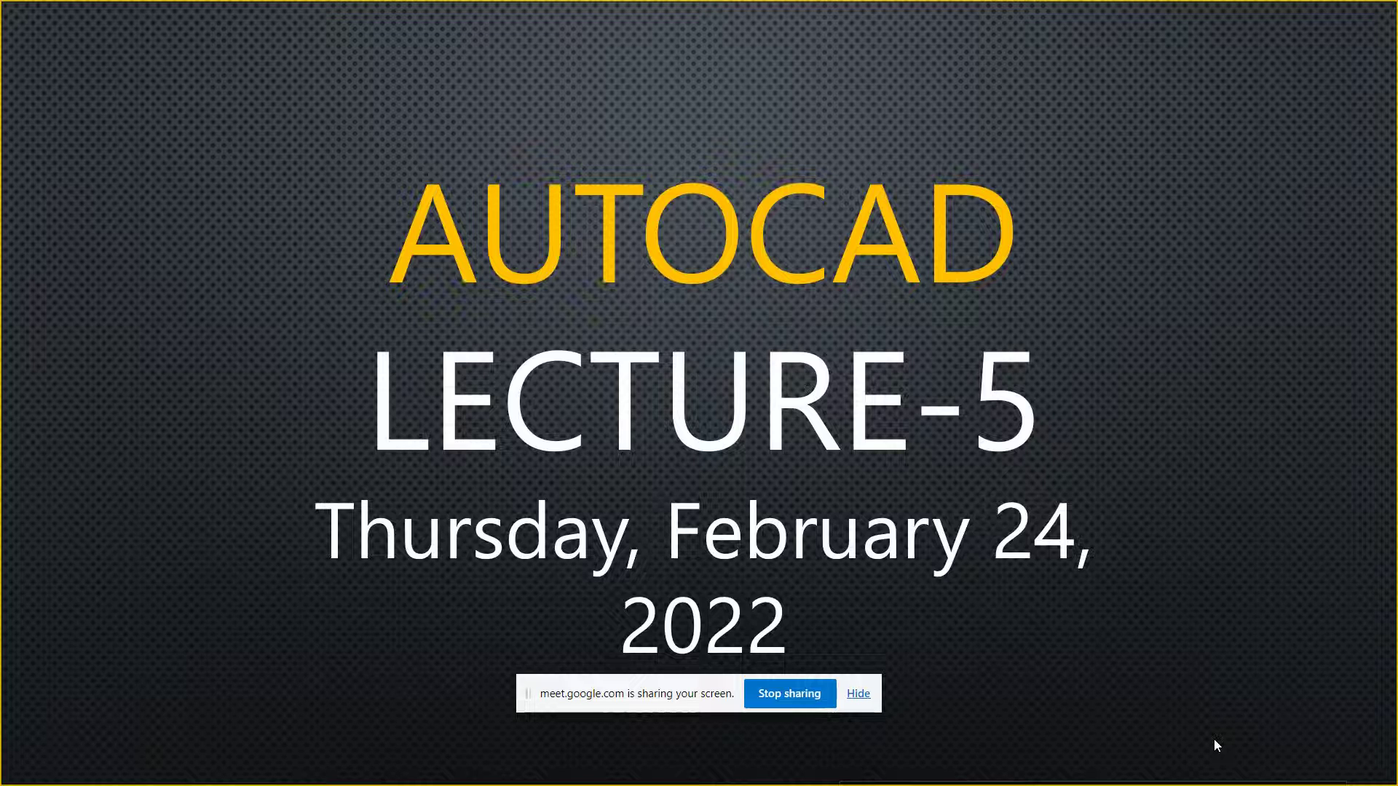
pyautogui.press('Right')
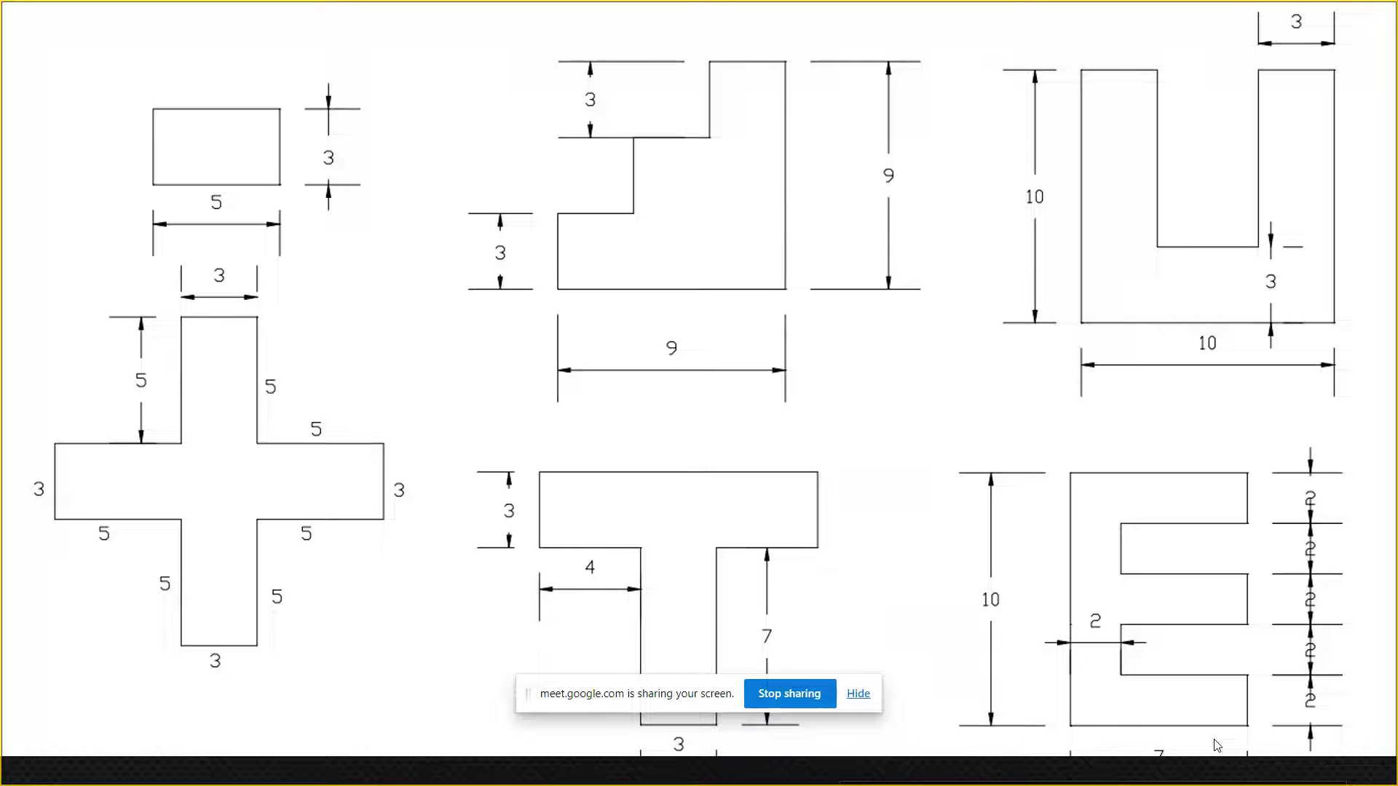
pyautogui.moveTo(114, 761)
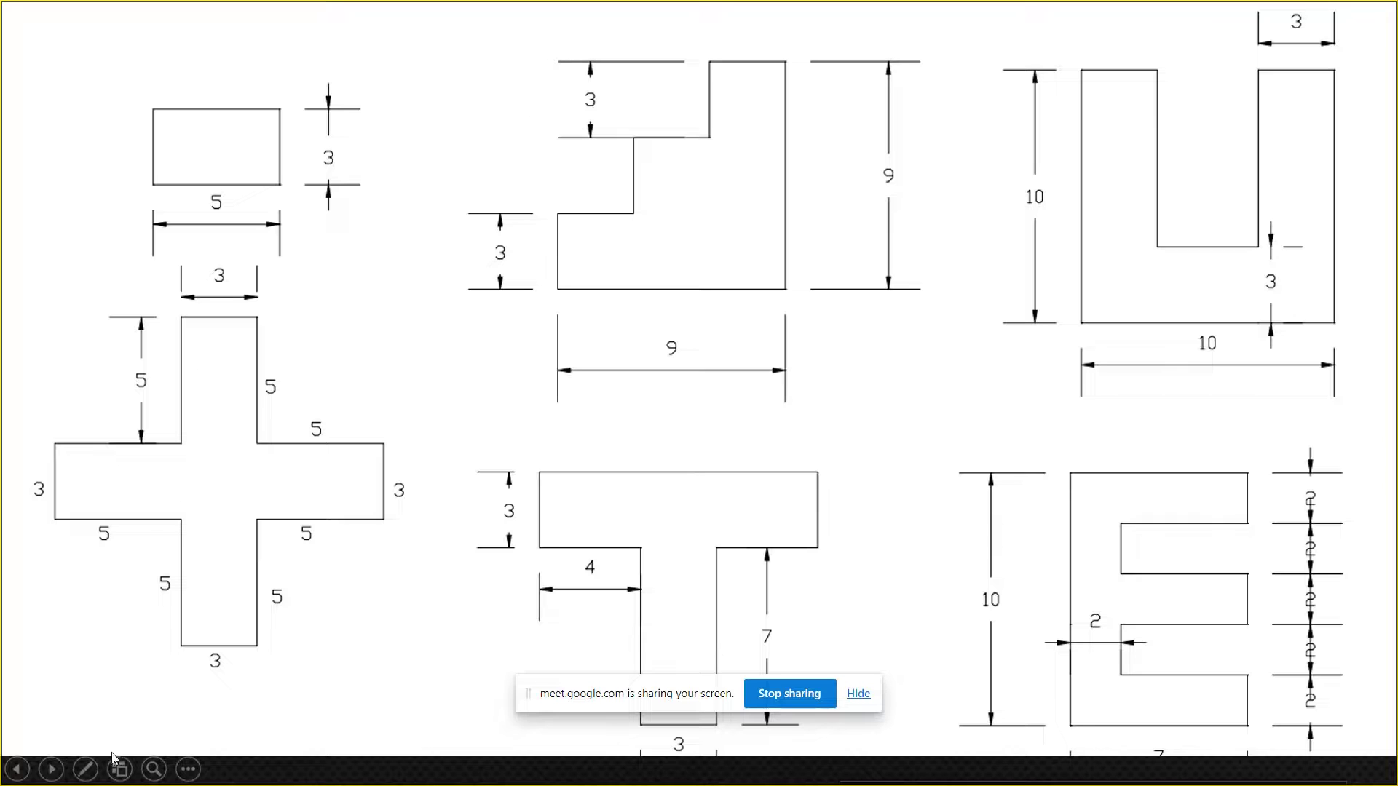
# Close the pen options unused, end the slide show, and return to the Google Meet call
pyautogui.click(85, 769)
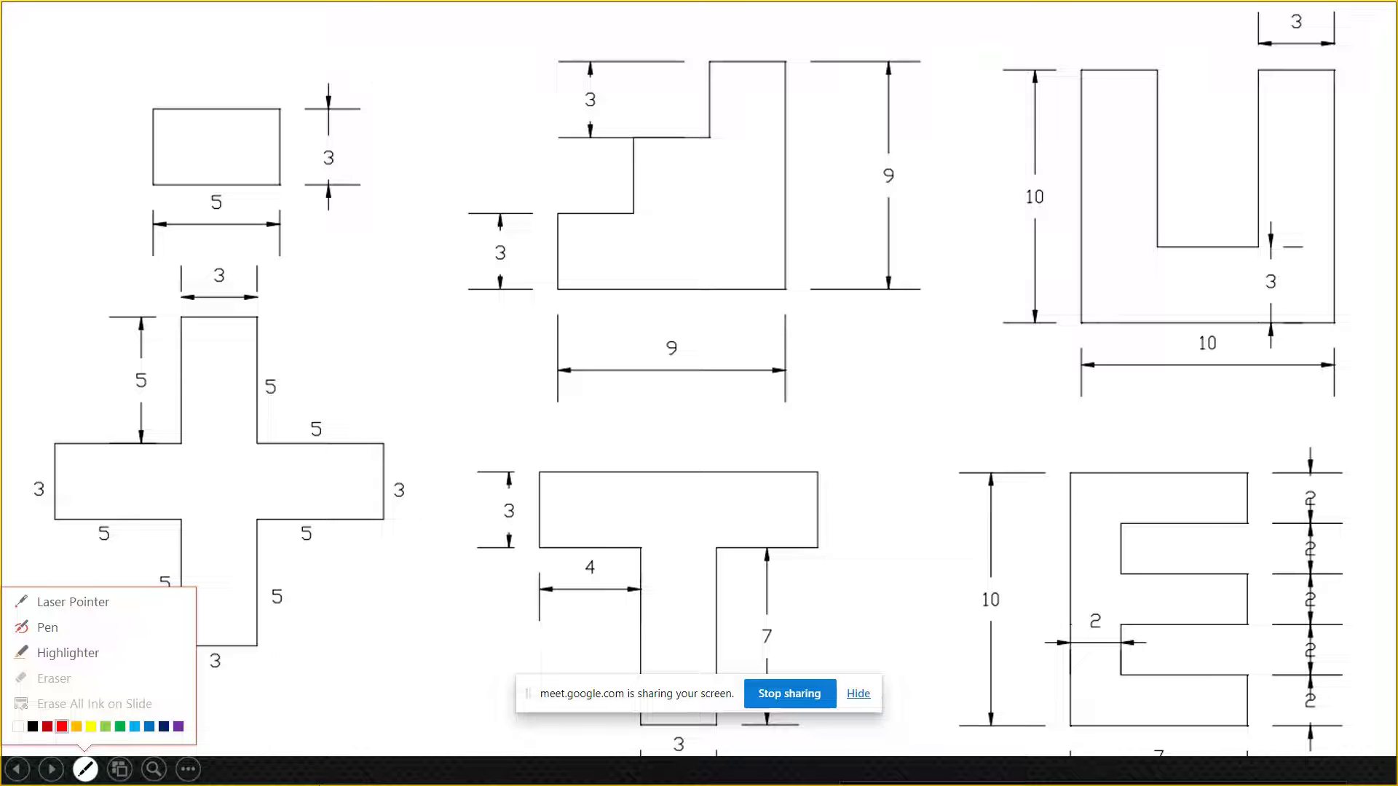
pyautogui.click(994, 77)
pyautogui.press('Escape')
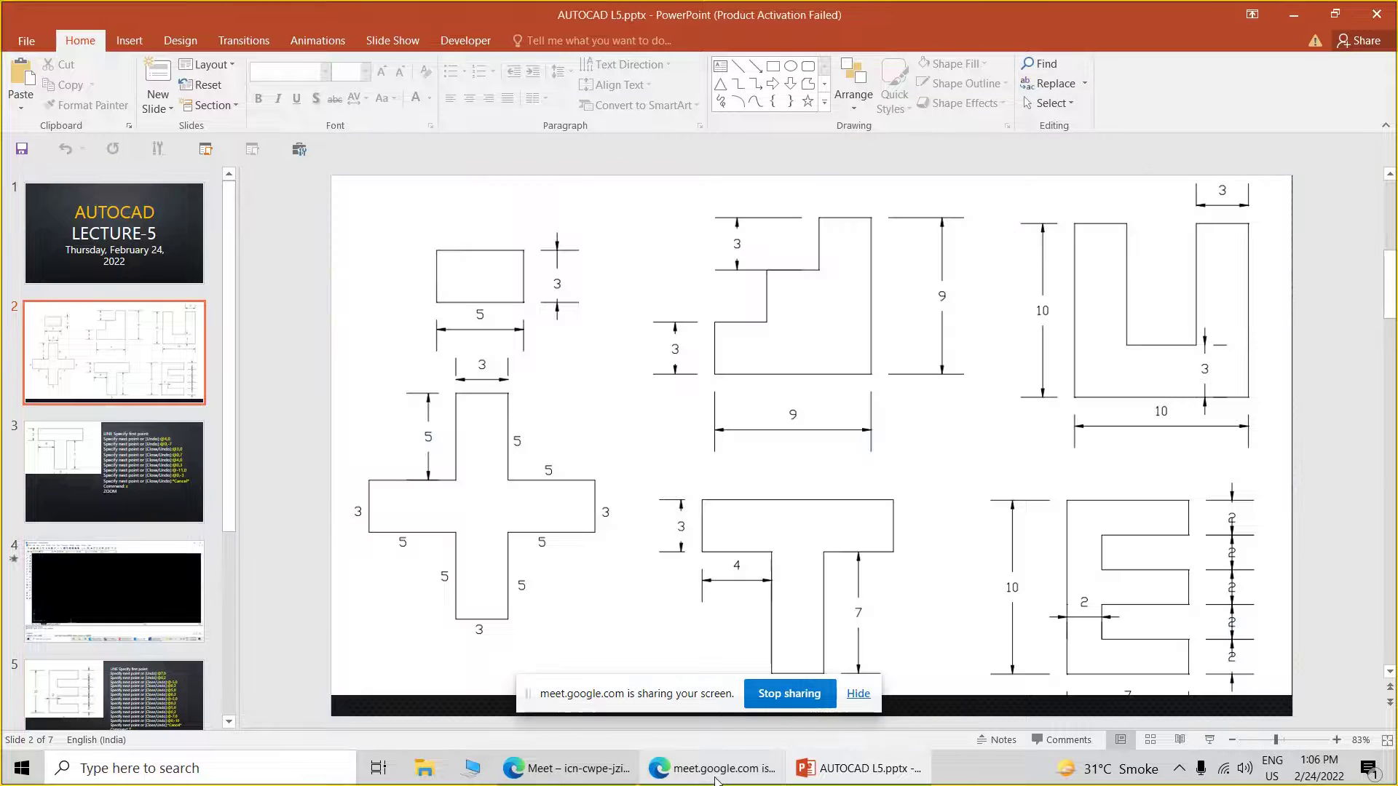
pyautogui.click(716, 778)
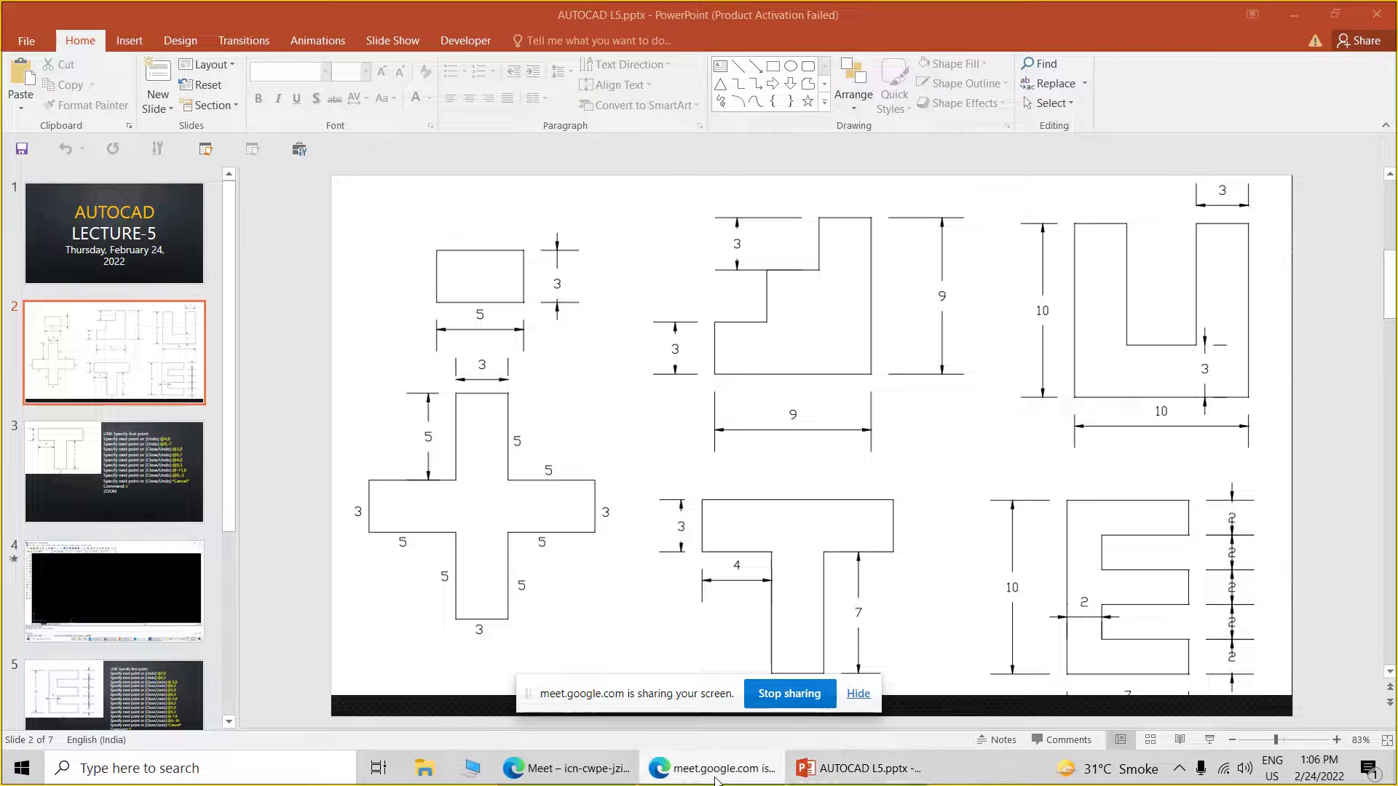
pyautogui.click(568, 768)
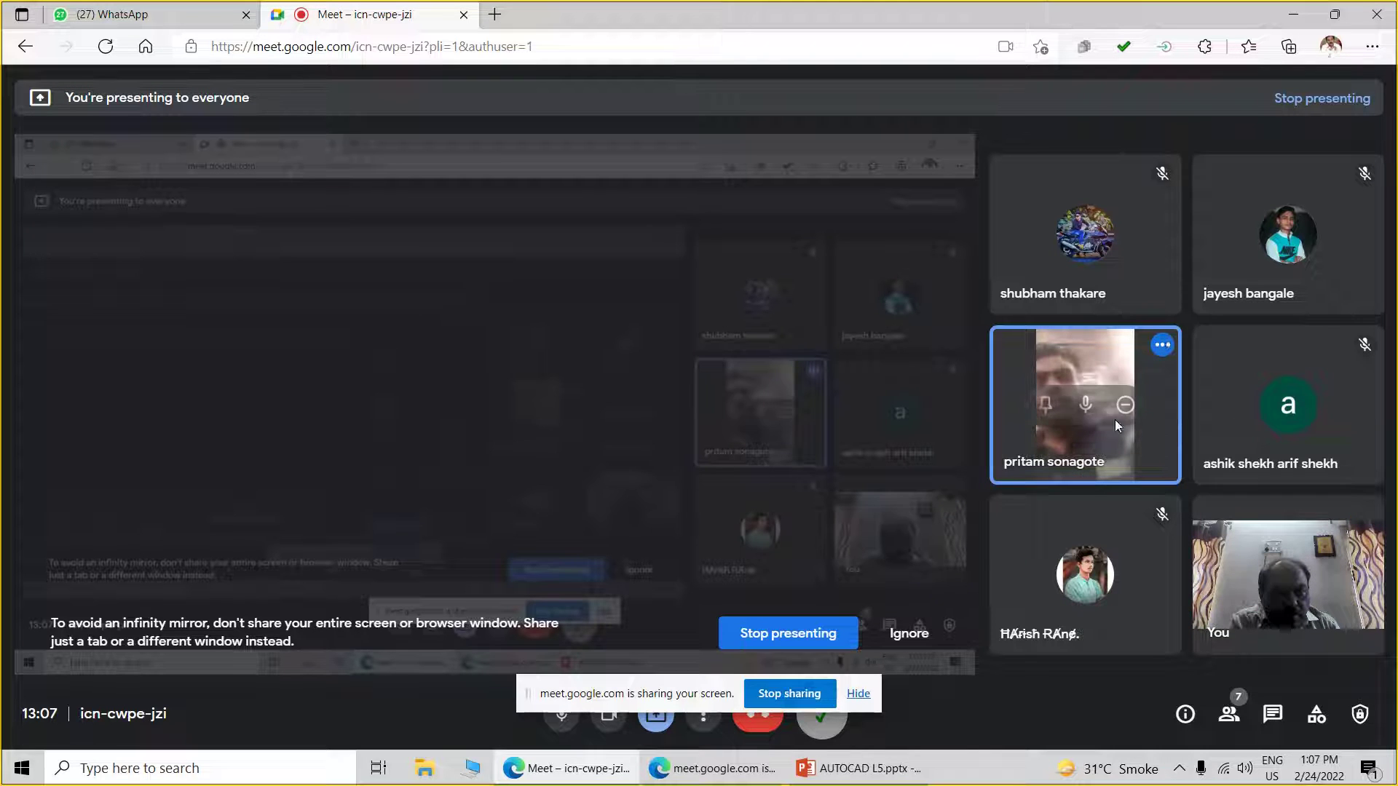
pyautogui.moveTo(1085, 404)
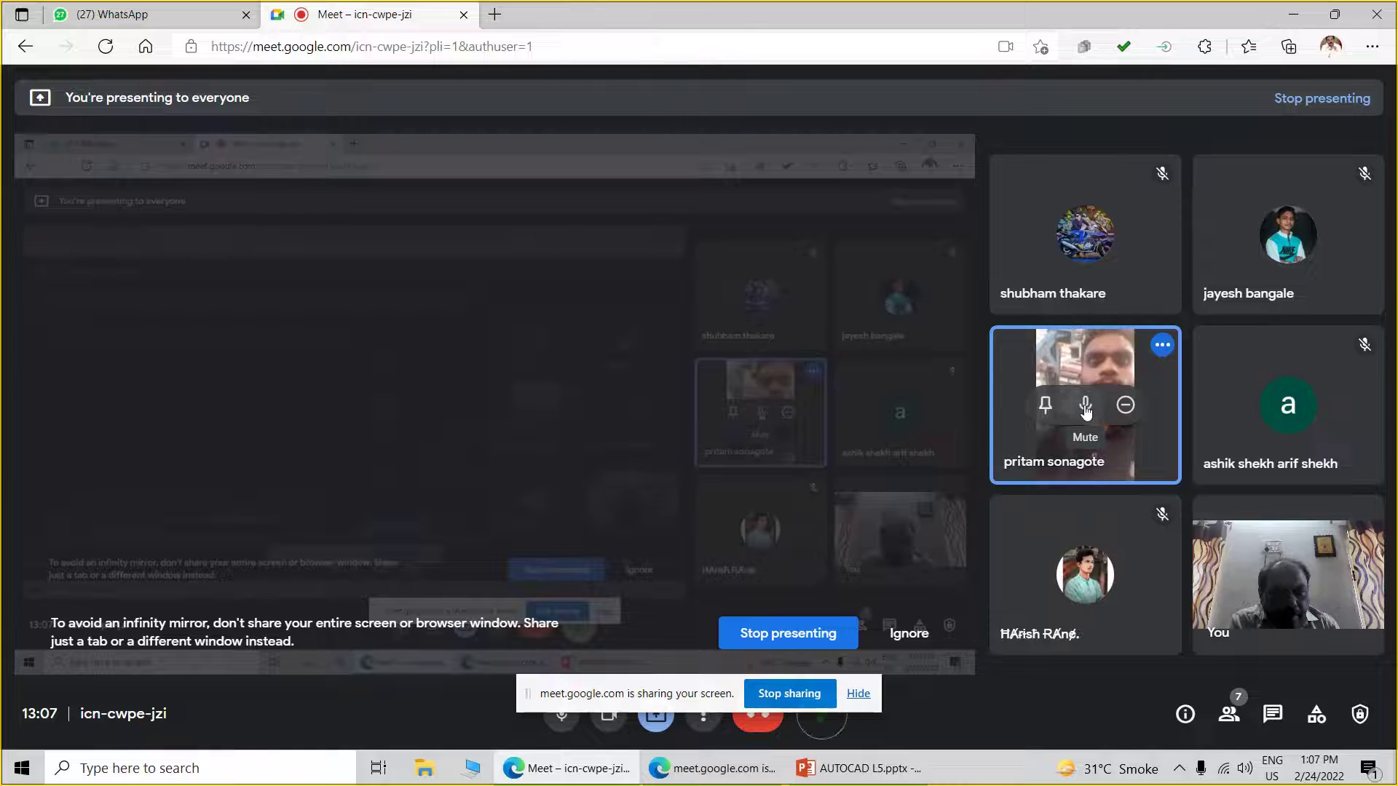
# Mute the middle-left participant for everyone, confirming the Mute dialog twice
pyautogui.click(1085, 410)
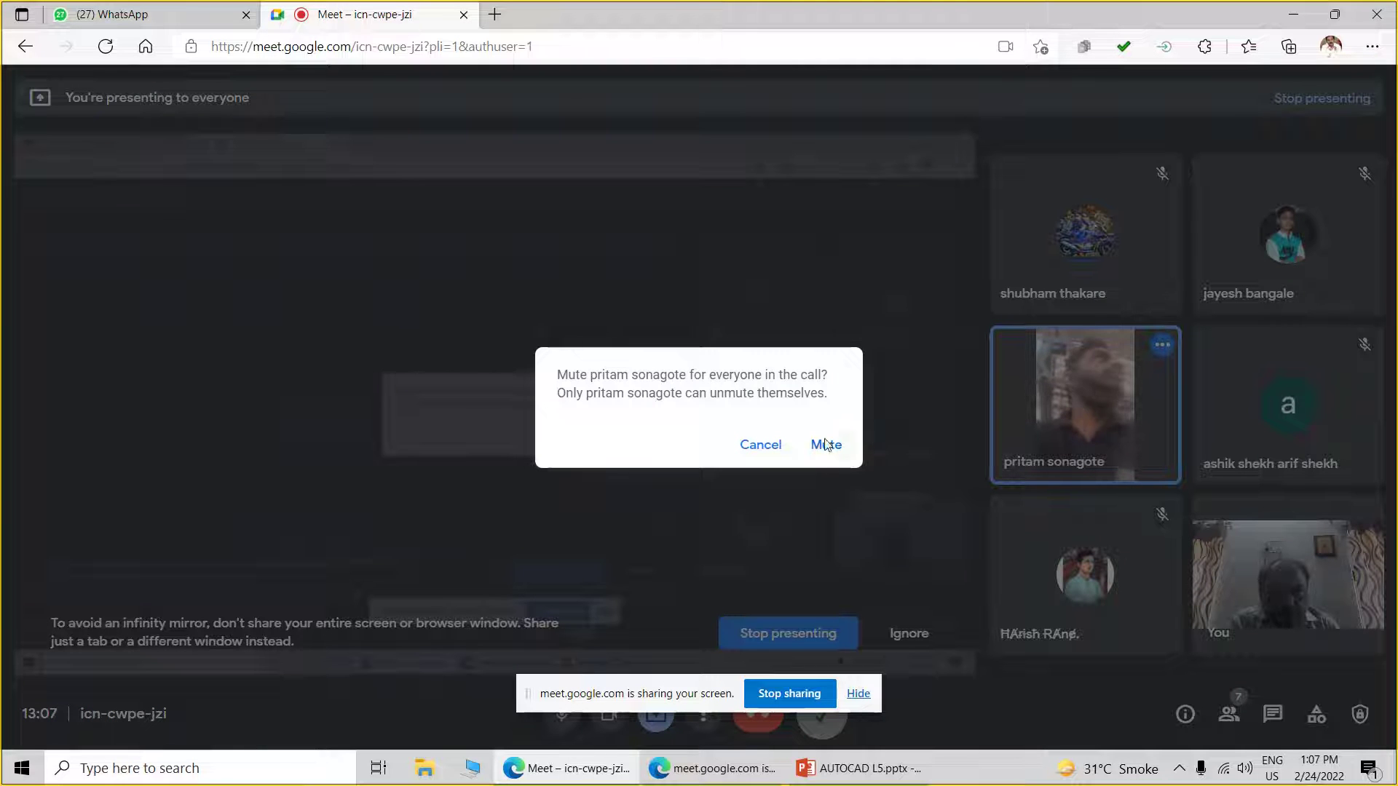
pyautogui.click(827, 445)
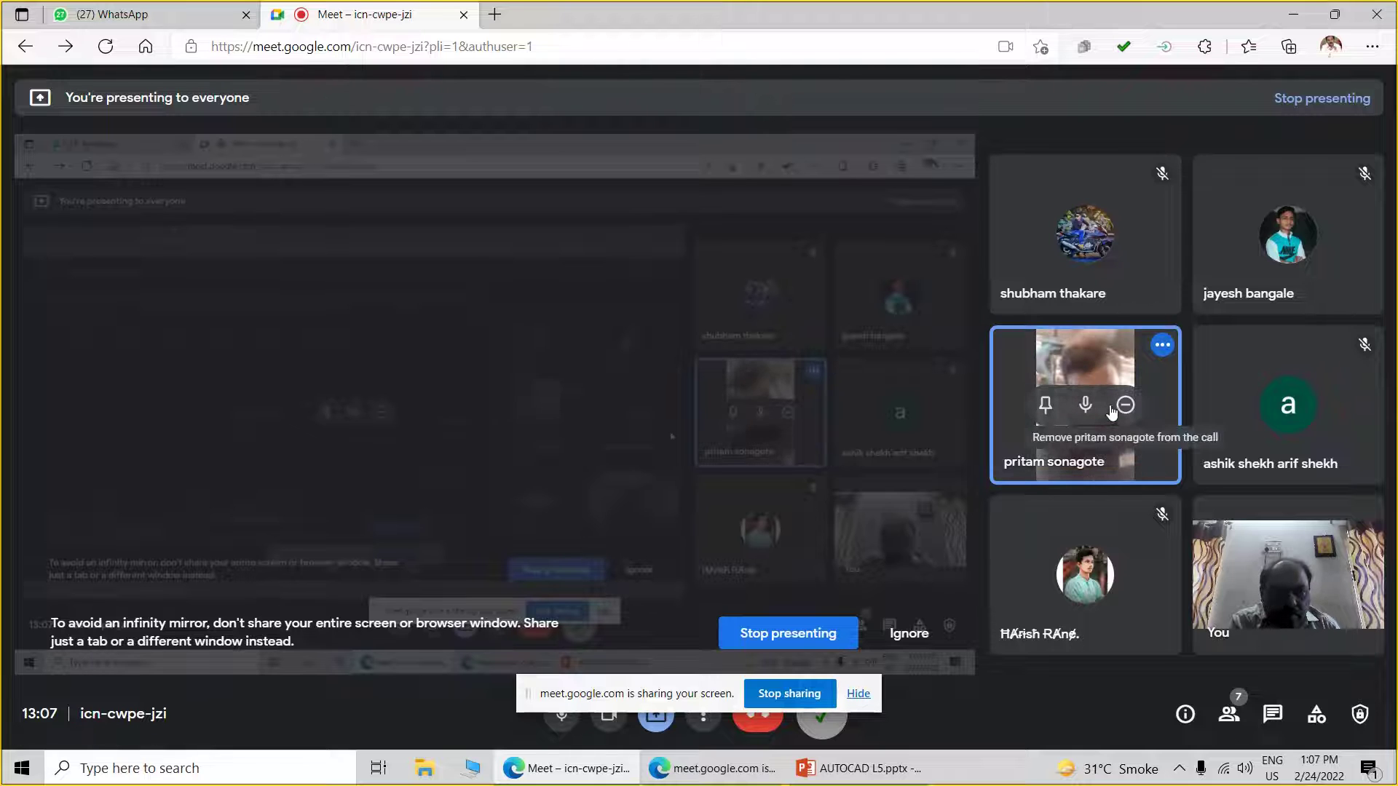
pyautogui.click(1087, 407)
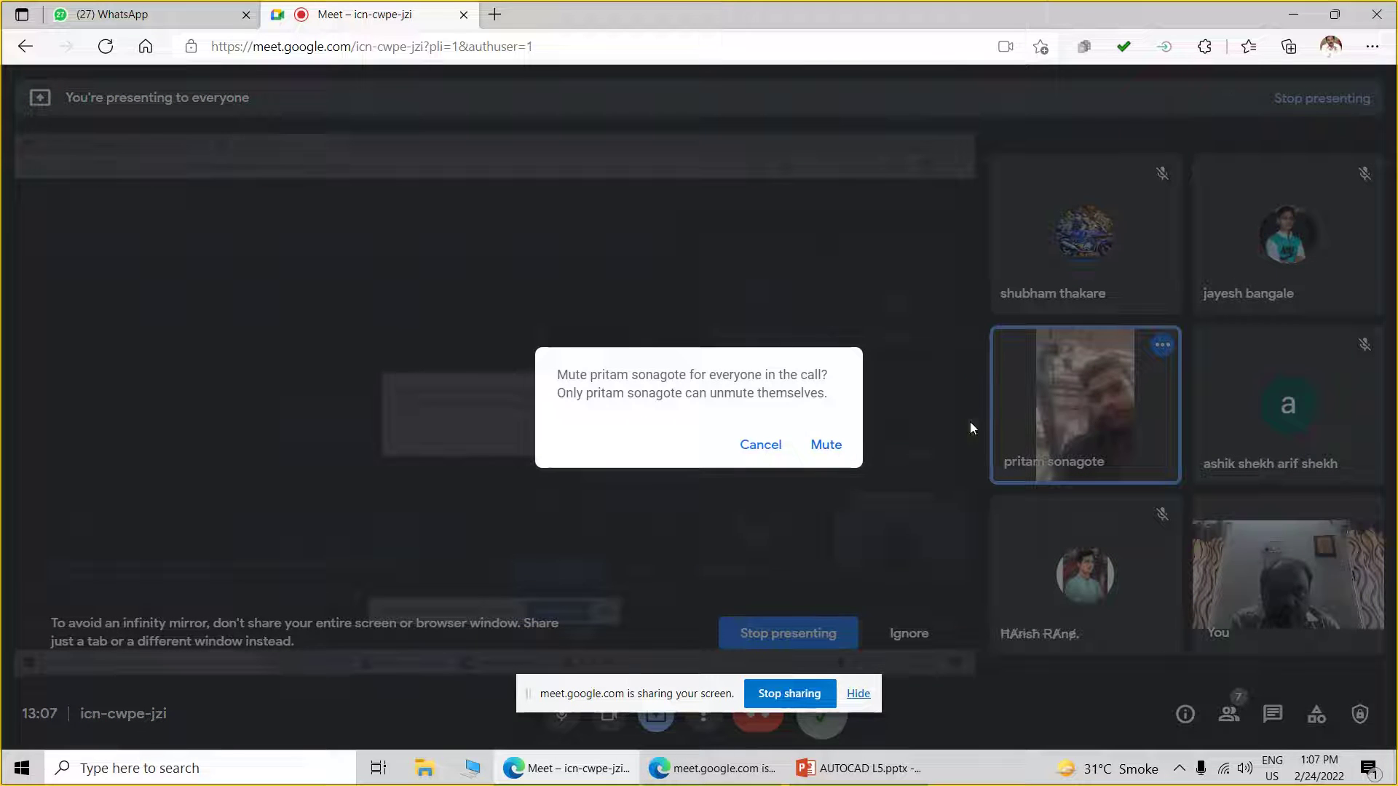
pyautogui.click(831, 453)
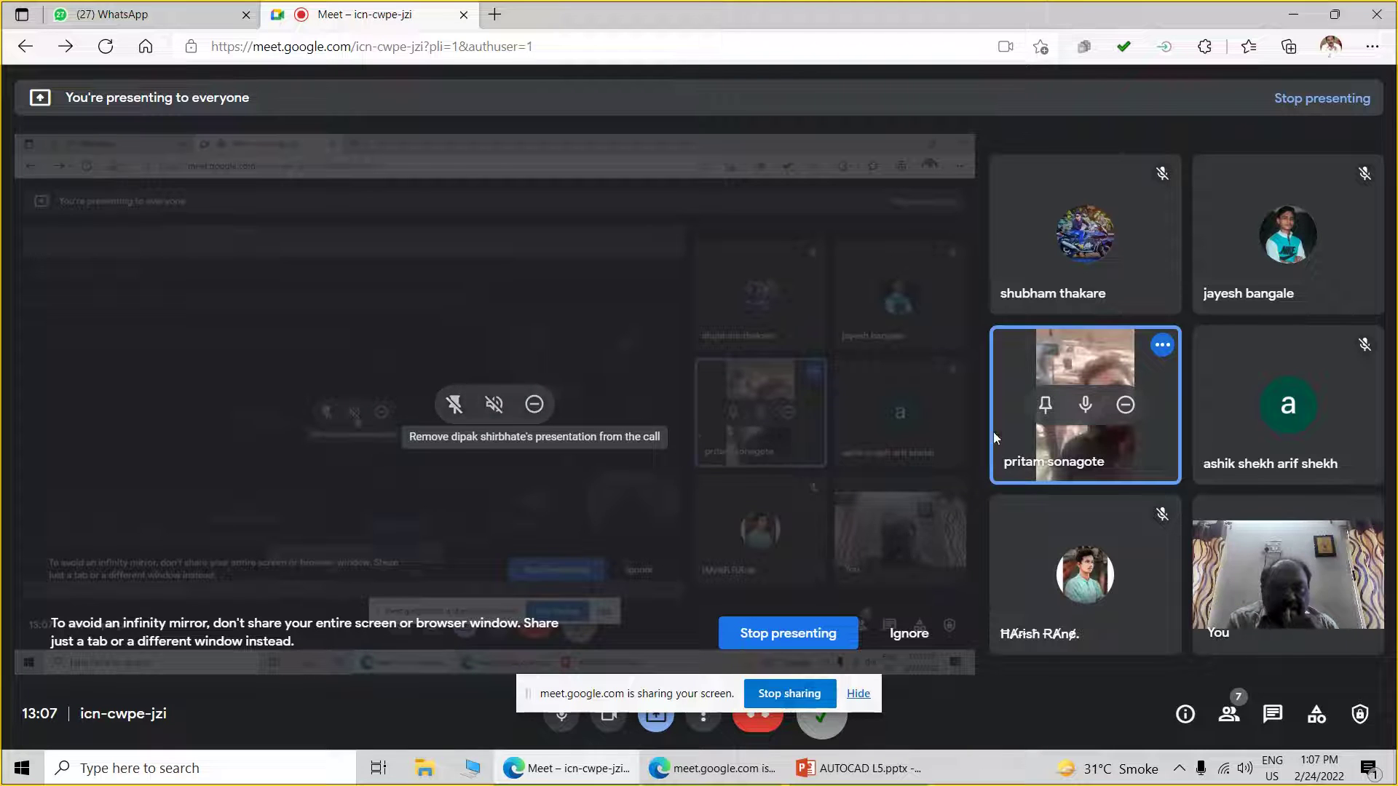
pyautogui.moveTo(1085, 405)
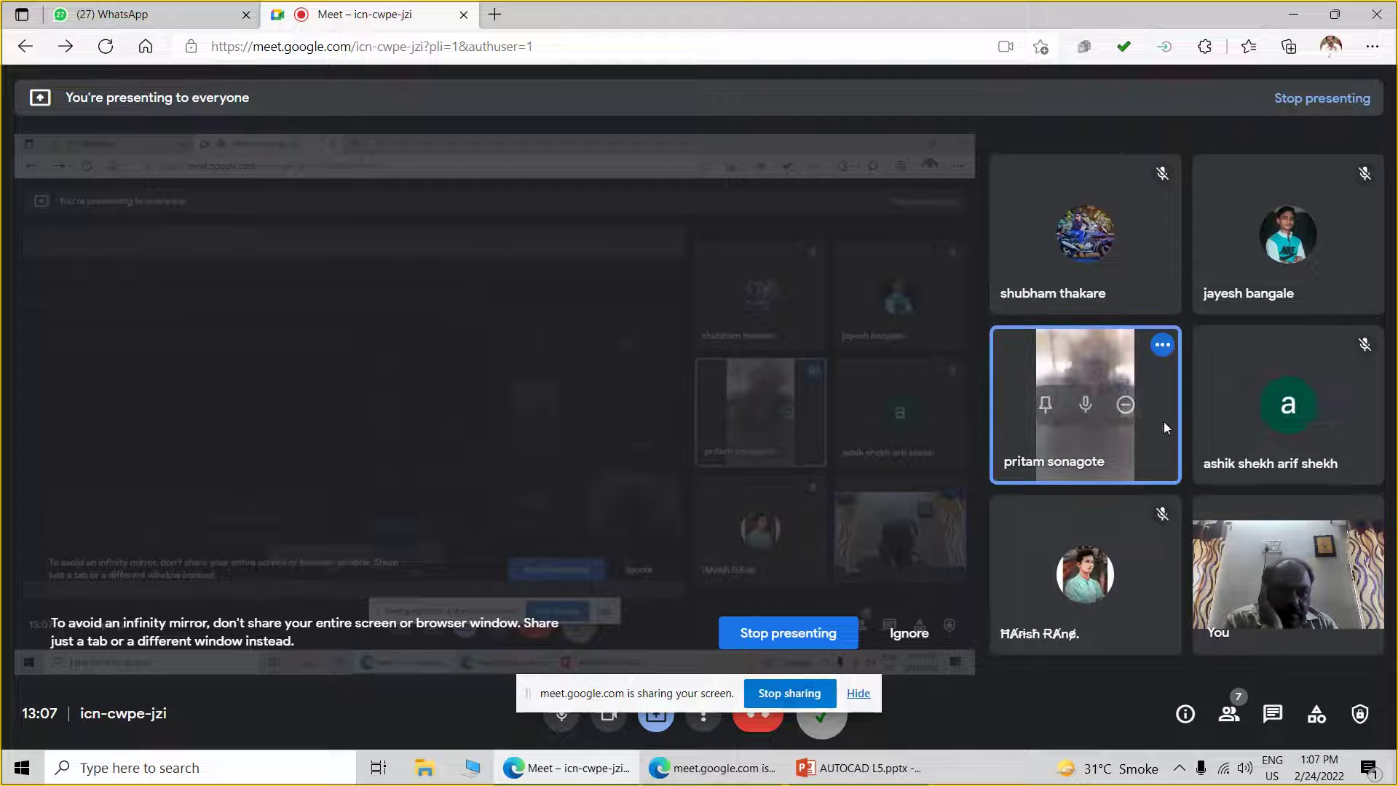
# Dismiss the page menu, mute the participant for everyone again, and bring PowerPoint to the front
pyautogui.rightClick(1161, 348)
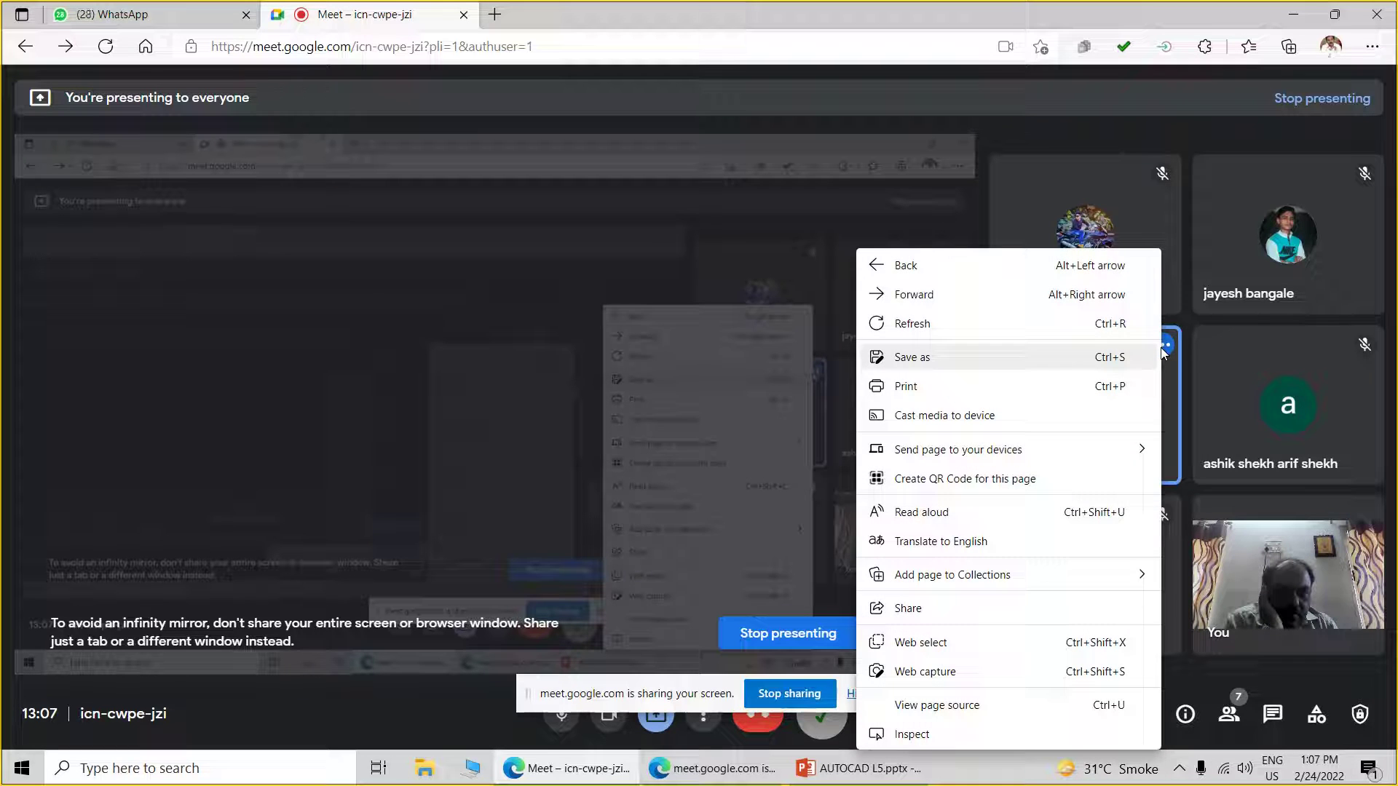
pyautogui.click(1188, 351)
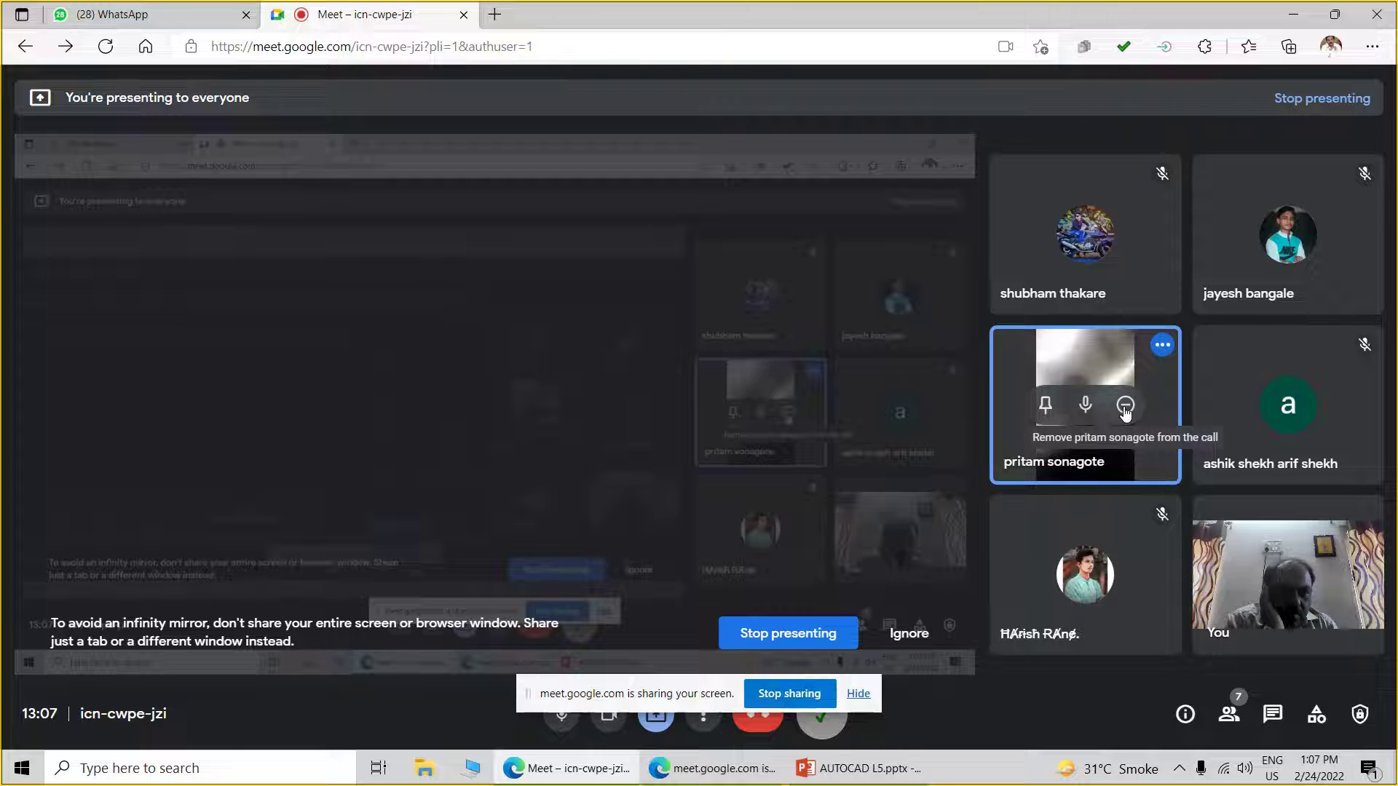
pyautogui.click(1085, 404)
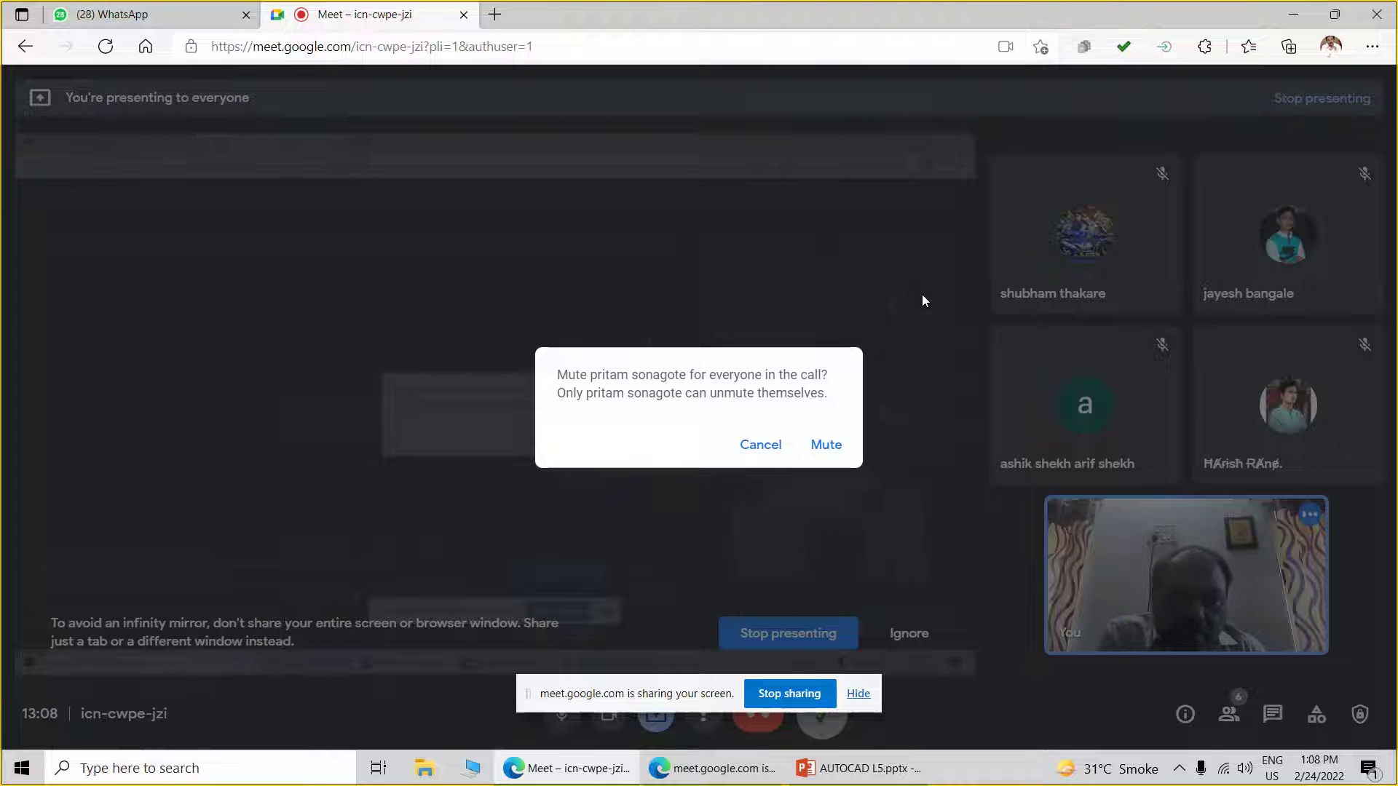
pyautogui.click(819, 445)
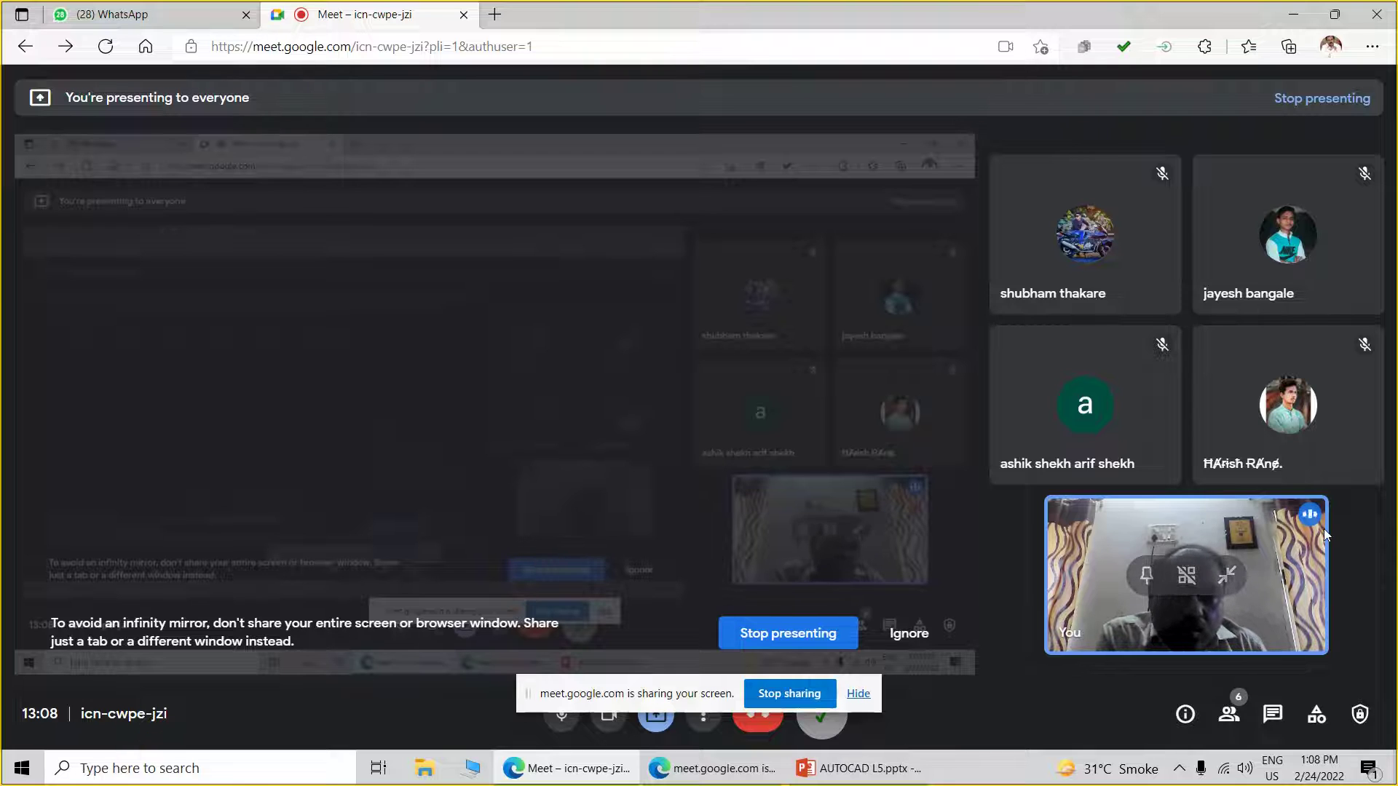
pyautogui.click(859, 768)
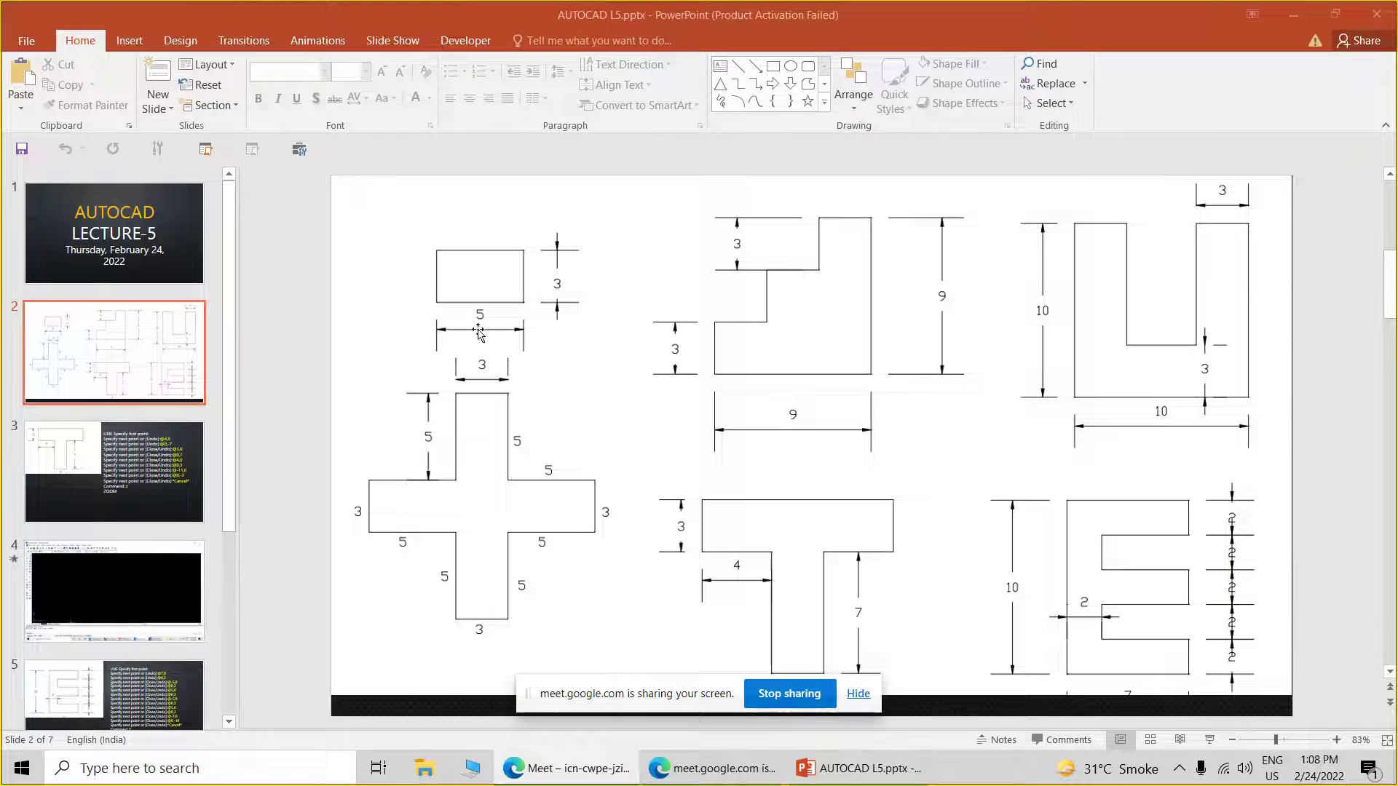
# Start the slide show on the dimensioned shapes slide with a red pen selected
pyautogui.click(1210, 740)
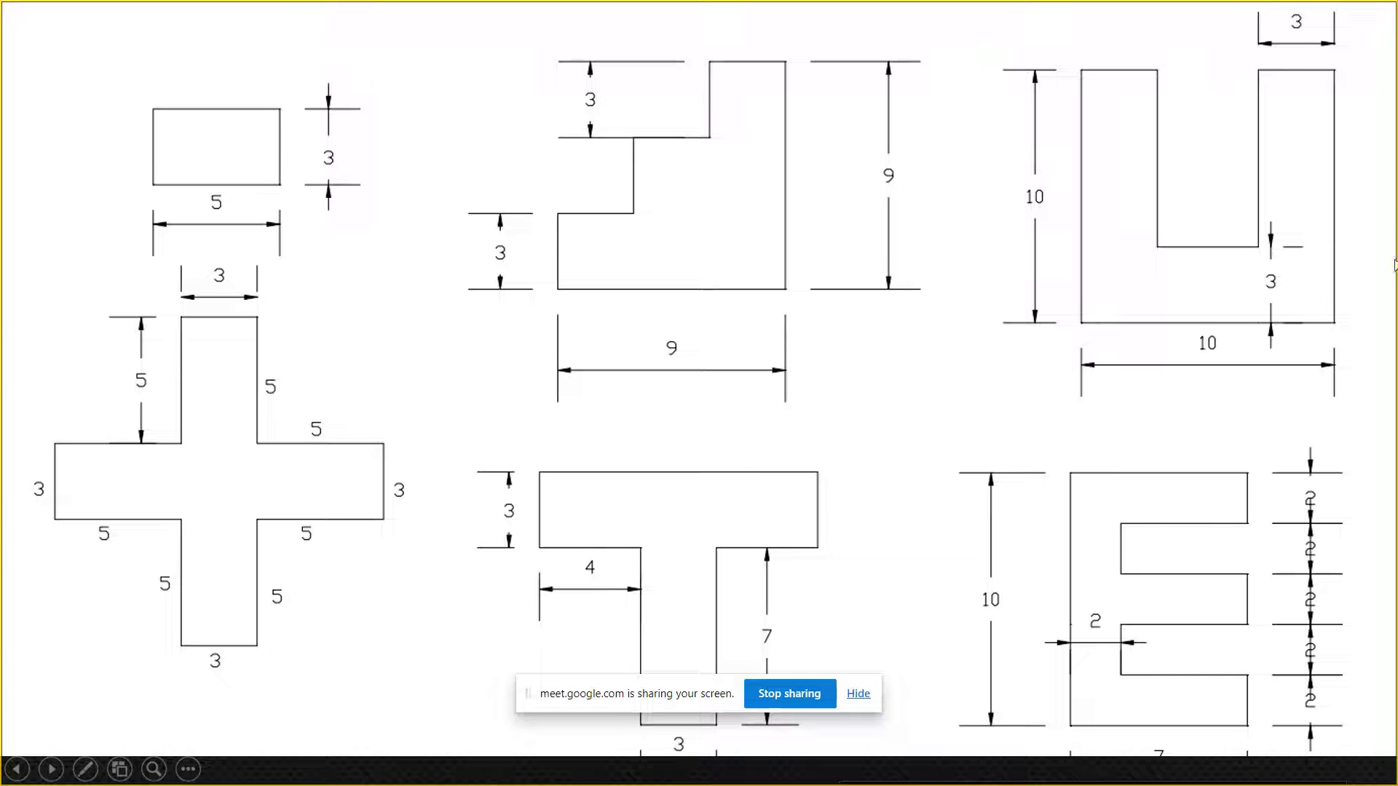
pyautogui.click(93, 768)
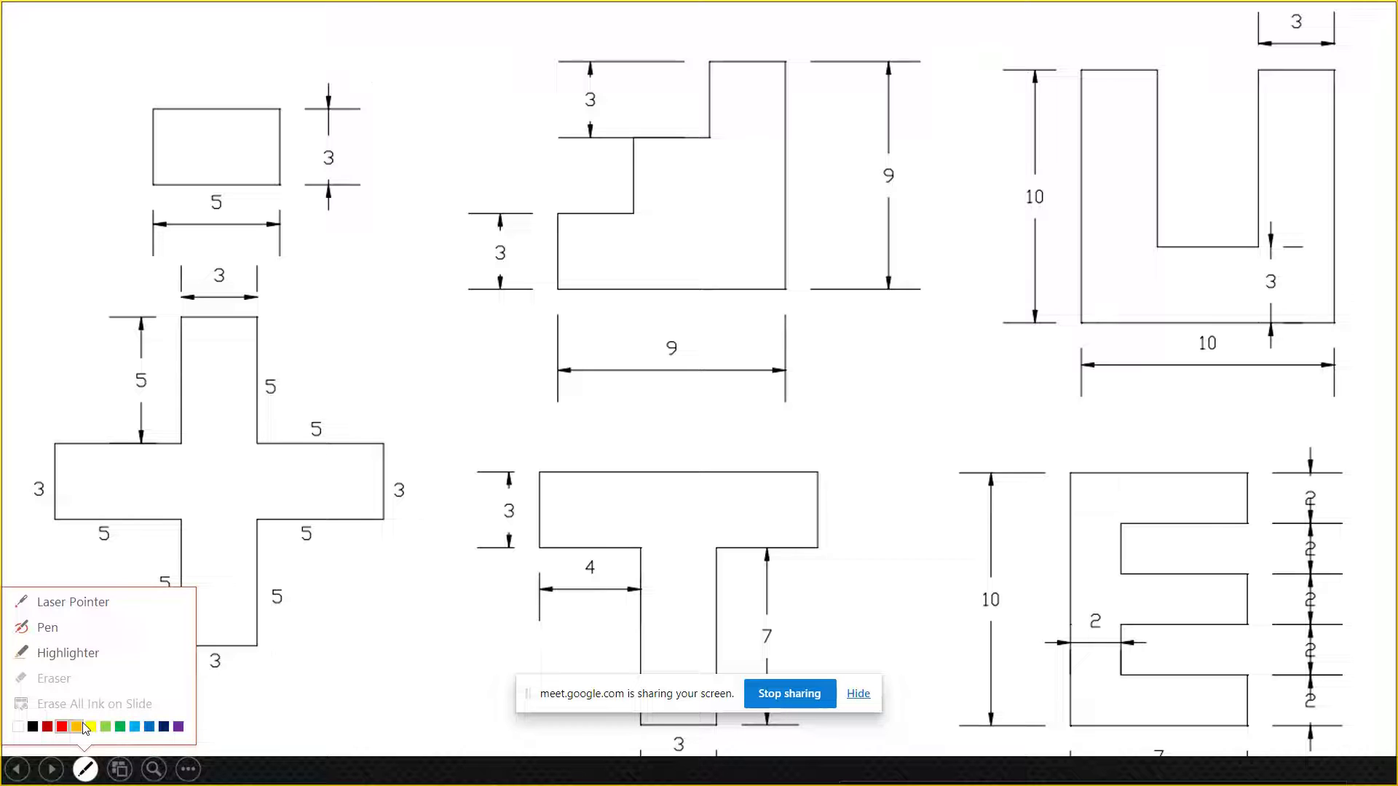
pyautogui.click(62, 727)
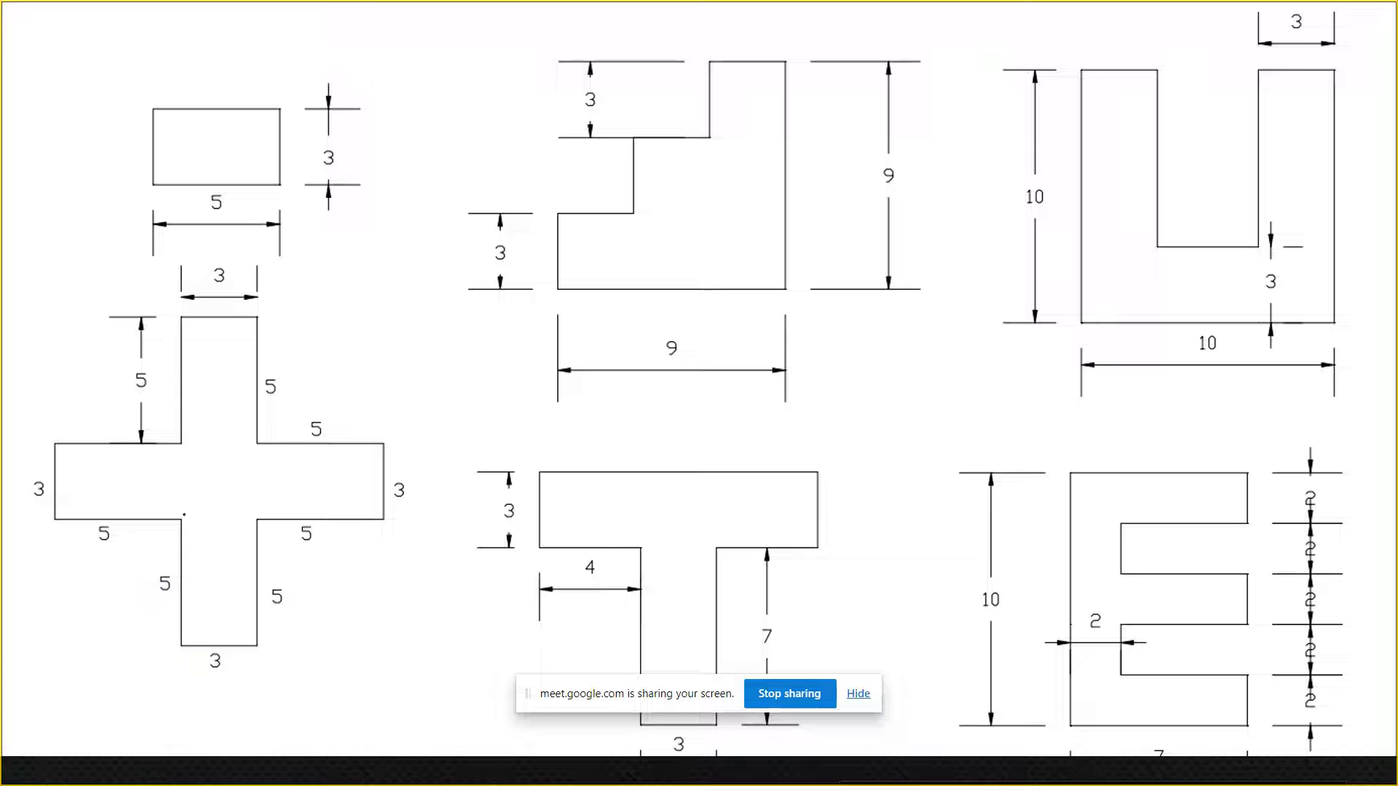
# Tick the 5 by 3 rectangle, step, U and cross shapes in red ink
pyautogui.moveTo(188, 129); pyautogui.dragTo(275, 107)
pyautogui.moveTo(561, 175); pyautogui.dragTo(691, 145)
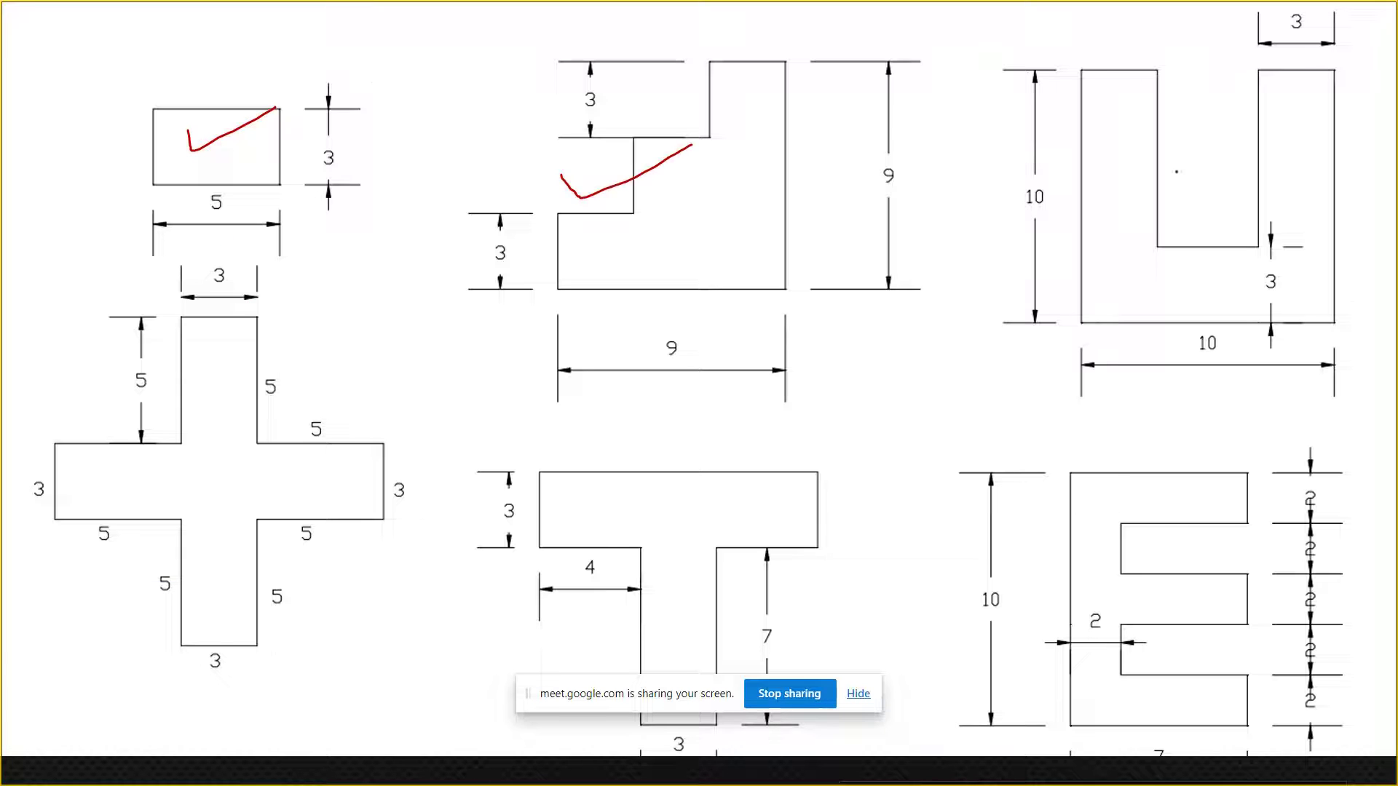
pyautogui.moveTo(1053, 155); pyautogui.dragTo(1201, 149)
pyautogui.moveTo(232, 410); pyautogui.dragTo(465, 393)
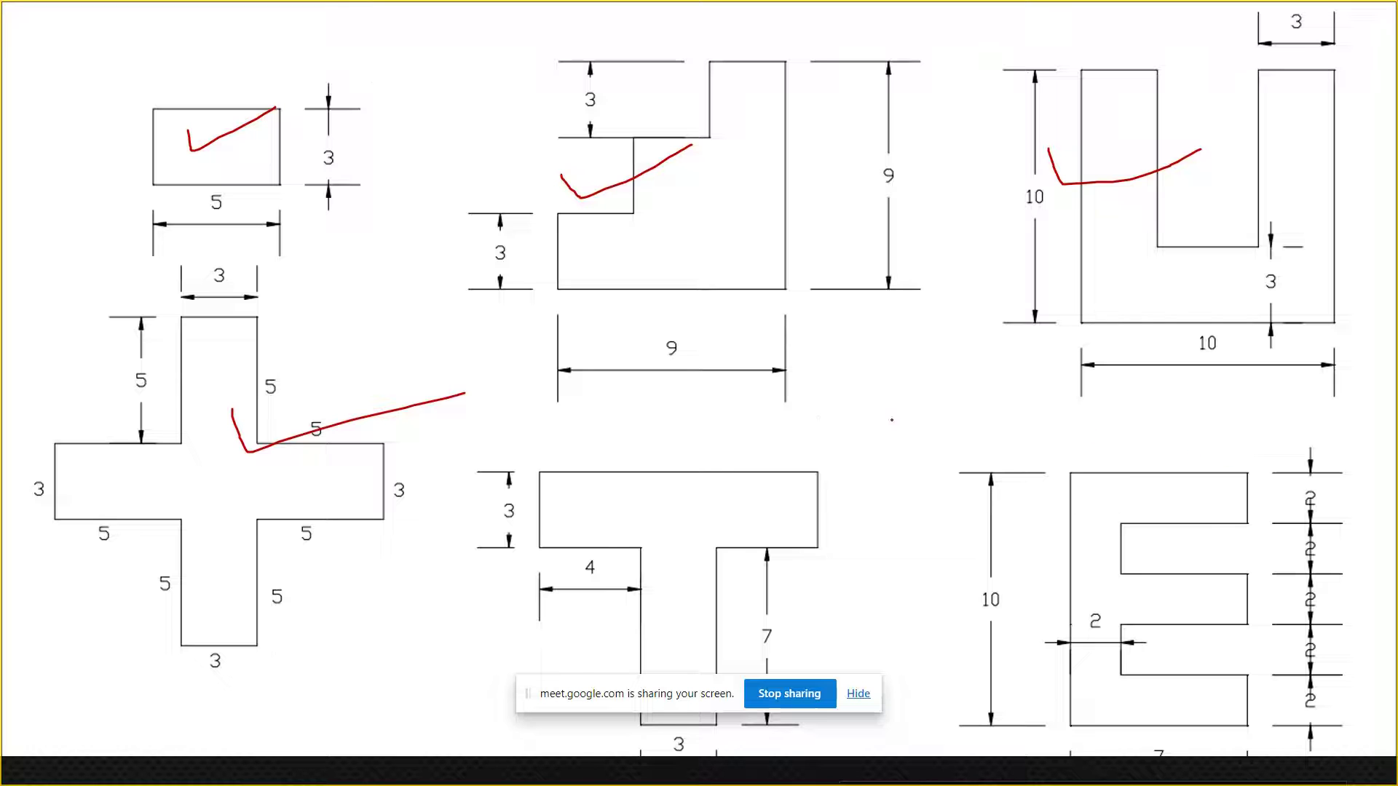
# On the LINE command slide, ink a red start cross and direction arrows around the T outline
pyautogui.press('Right')
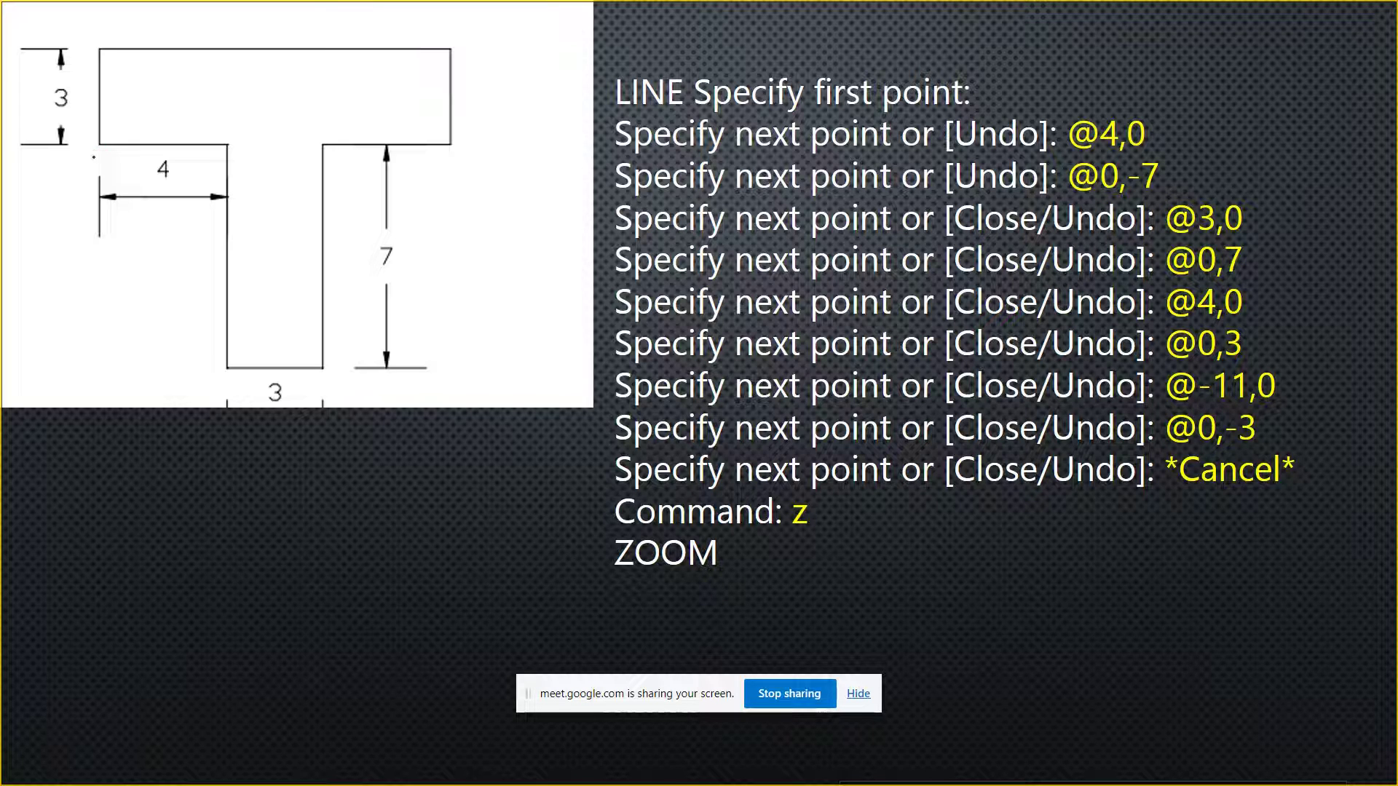
pyautogui.moveTo(91, 155)
pyautogui.mouseDown()
pyautogui.moveTo(78, 166)
pyautogui.moveTo(95, 174)
pyautogui.mouseUp()
pyautogui.moveTo(134, 128)
pyautogui.mouseDown()
pyautogui.moveTo(197, 132)
pyautogui.moveTo(237, 264)
pyautogui.moveTo(247, 246)
pyautogui.mouseUp()
pyautogui.moveTo(243, 351)
pyautogui.mouseDown()
pyautogui.moveTo(305, 352)
pyautogui.moveTo(277, 360)
pyautogui.mouseUp()
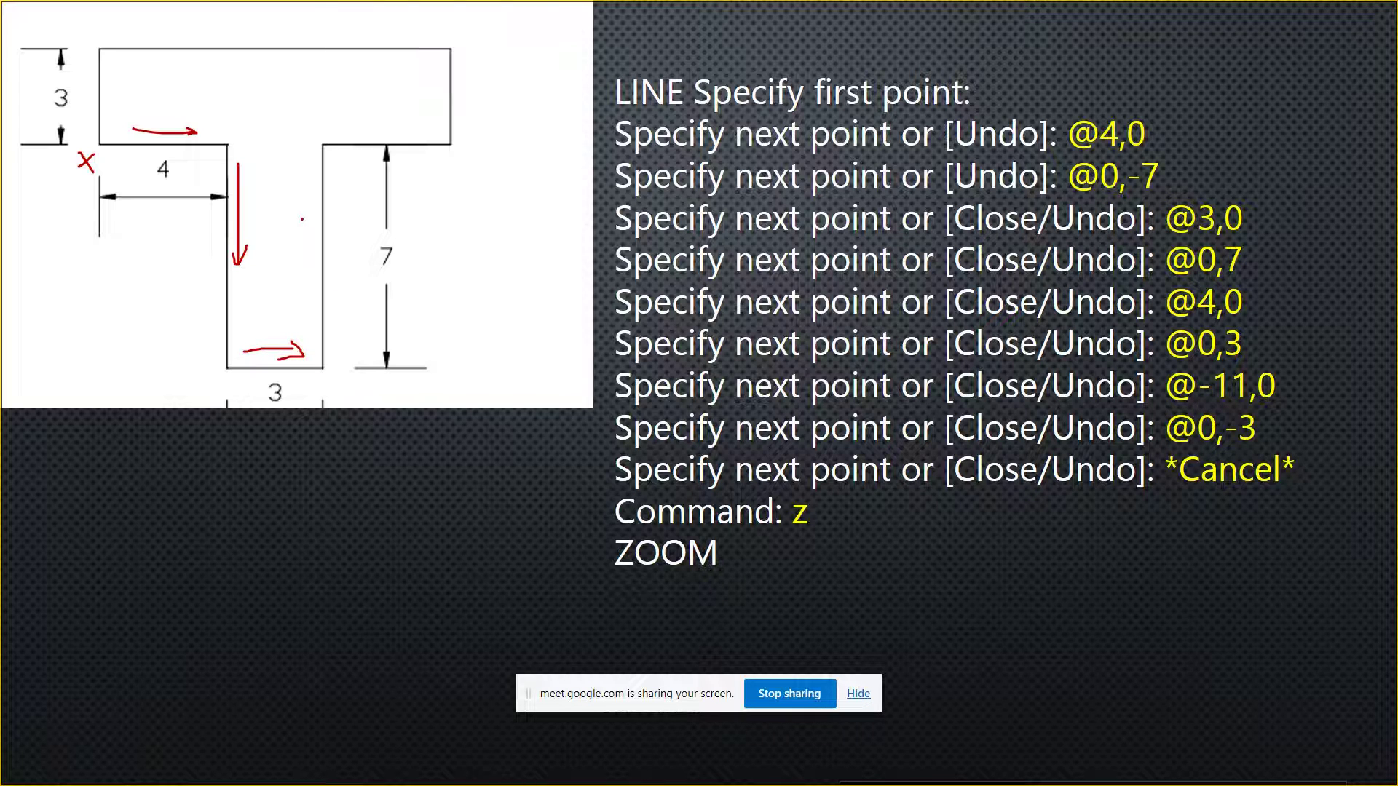
pyautogui.moveTo(302, 218); pyautogui.dragTo(303, 287)
pyautogui.moveTo(302, 217)
pyautogui.mouseDown()
pyautogui.moveTo(285, 244)
pyautogui.moveTo(314, 239)
pyautogui.moveTo(286, 243)
pyautogui.mouseUp()
pyautogui.moveTo(325, 134); pyautogui.dragTo(393, 133)
pyautogui.moveTo(426, 77)
pyautogui.mouseDown()
pyautogui.moveTo(427, 115)
pyautogui.moveTo(420, 83)
pyautogui.moveTo(433, 81)
pyautogui.moveTo(408, 86)
pyautogui.mouseUp()
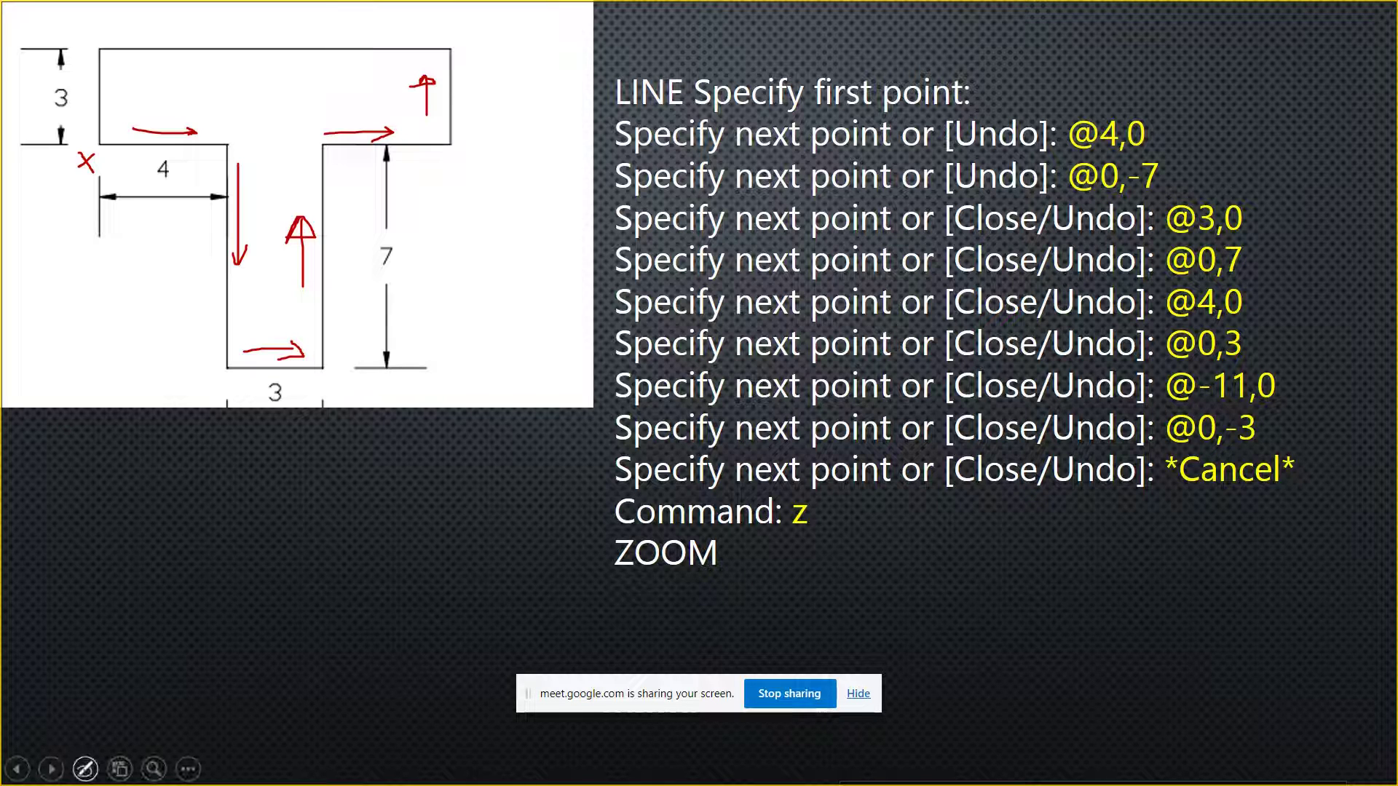
# Erase all ink on the slide and mark the T's top-right and top-left corners in red
pyautogui.click(86, 771)
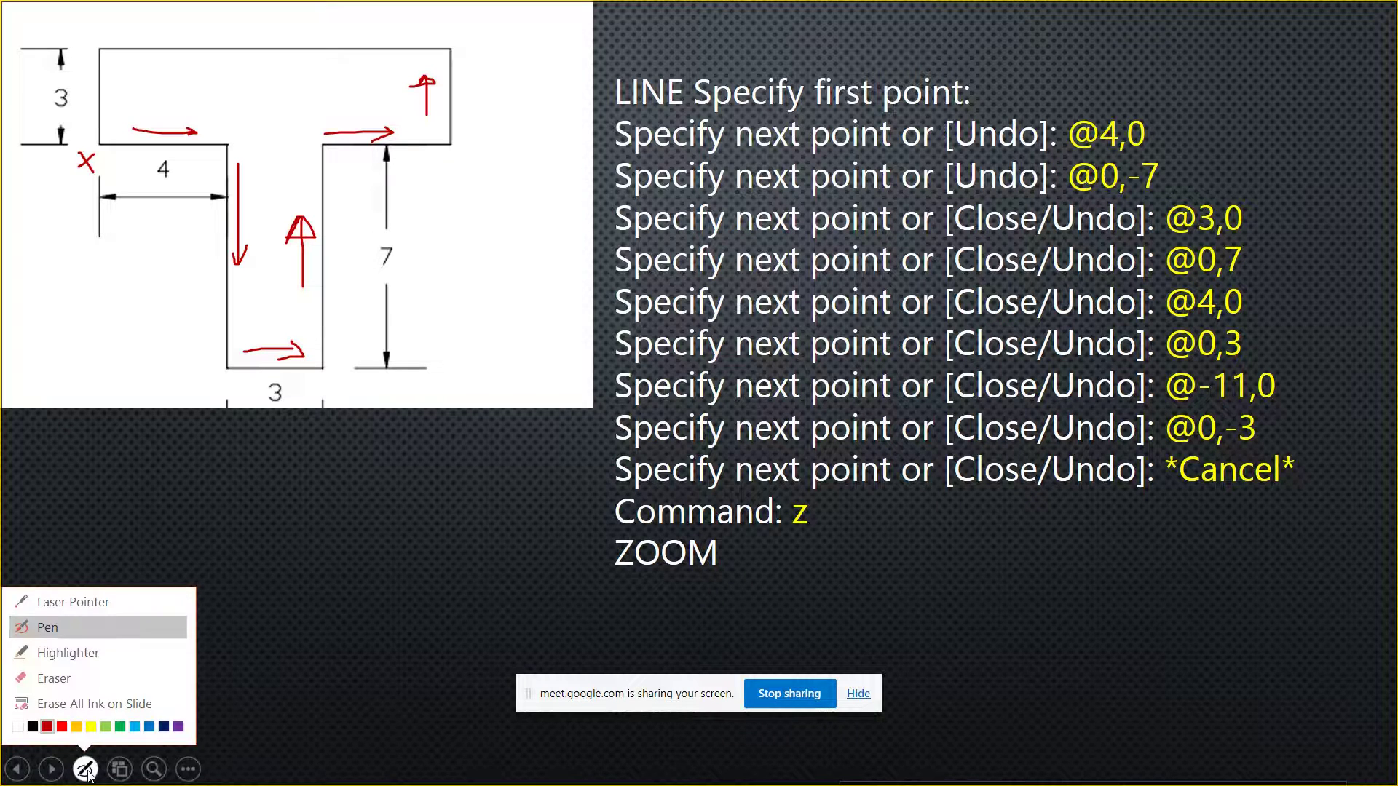
pyautogui.click(95, 706)
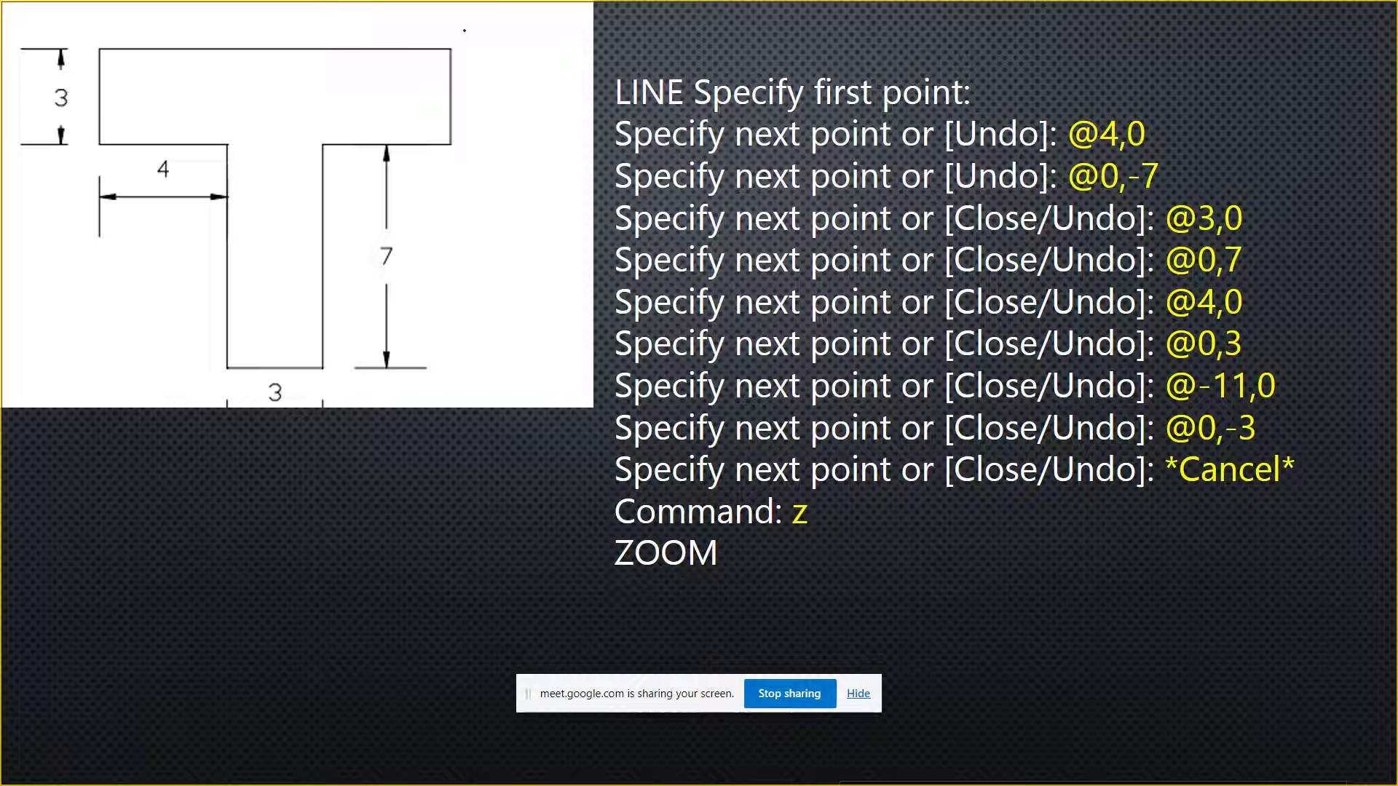
pyautogui.moveTo(442, 22)
pyautogui.mouseDown()
pyautogui.moveTo(469, 42)
pyautogui.moveTo(483, 19)
pyautogui.moveTo(469, 44)
pyautogui.moveTo(478, 69)
pyautogui.moveTo(453, 53)
pyautogui.moveTo(478, 67)
pyautogui.mouseUp()
pyautogui.moveTo(81, 28); pyautogui.dragTo(145, 27)
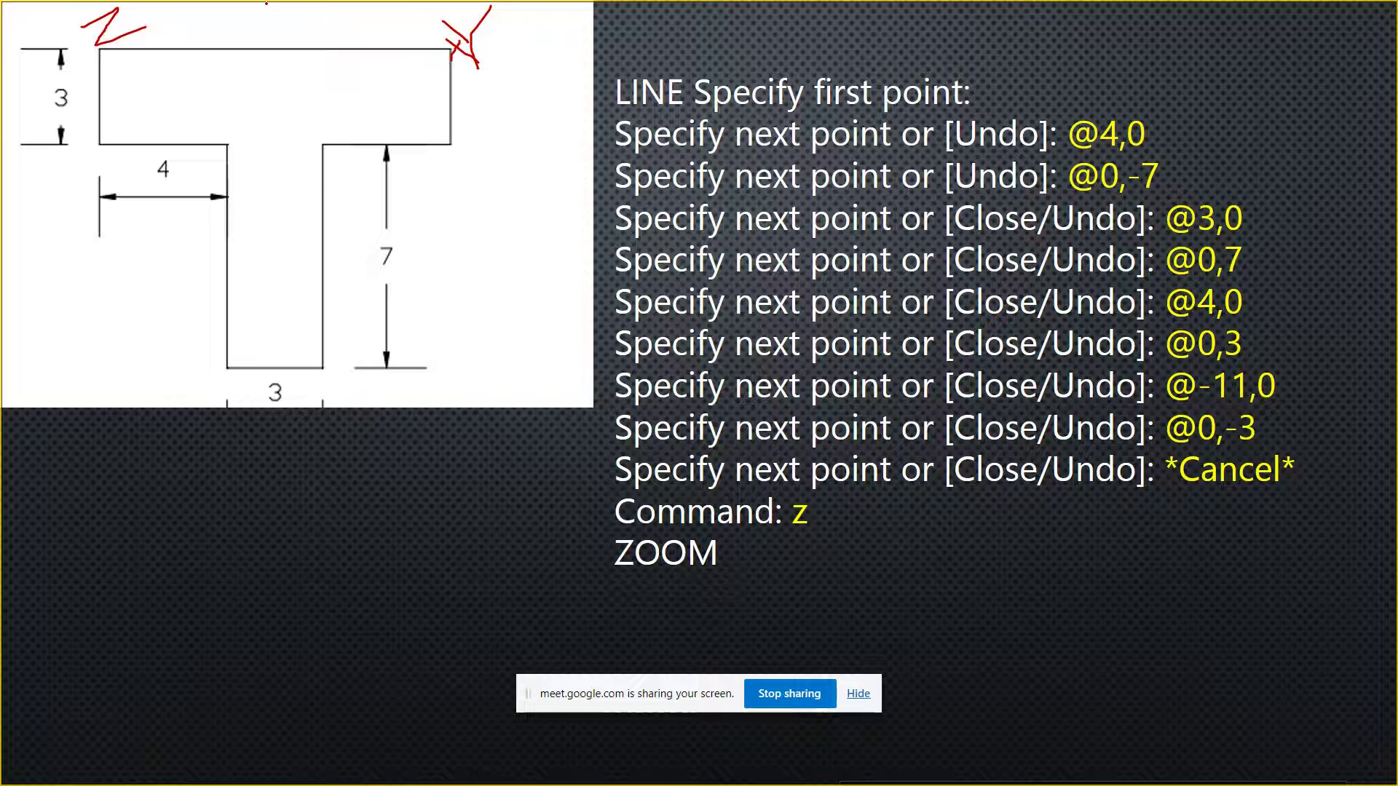
# Add a red tick above the top edge and circle the bottom 3 dimension
pyautogui.moveTo(266, 25)
pyautogui.mouseDown()
pyautogui.moveTo(266, 4)
pyautogui.moveTo(284, 25)
pyautogui.mouseUp()
pyautogui.moveTo(295, 393)
pyautogui.mouseDown()
pyautogui.moveTo(270, 410)
pyautogui.moveTo(300, 426)
pyautogui.mouseUp()
pyautogui.moveTo(300, 378); pyautogui.dragTo(284, 380)
# Start a LINE in AutoCAD and draw the first T segments @4,0, @0,-7 and @3,0
pyautogui.hotkey('alt', 'Tab')
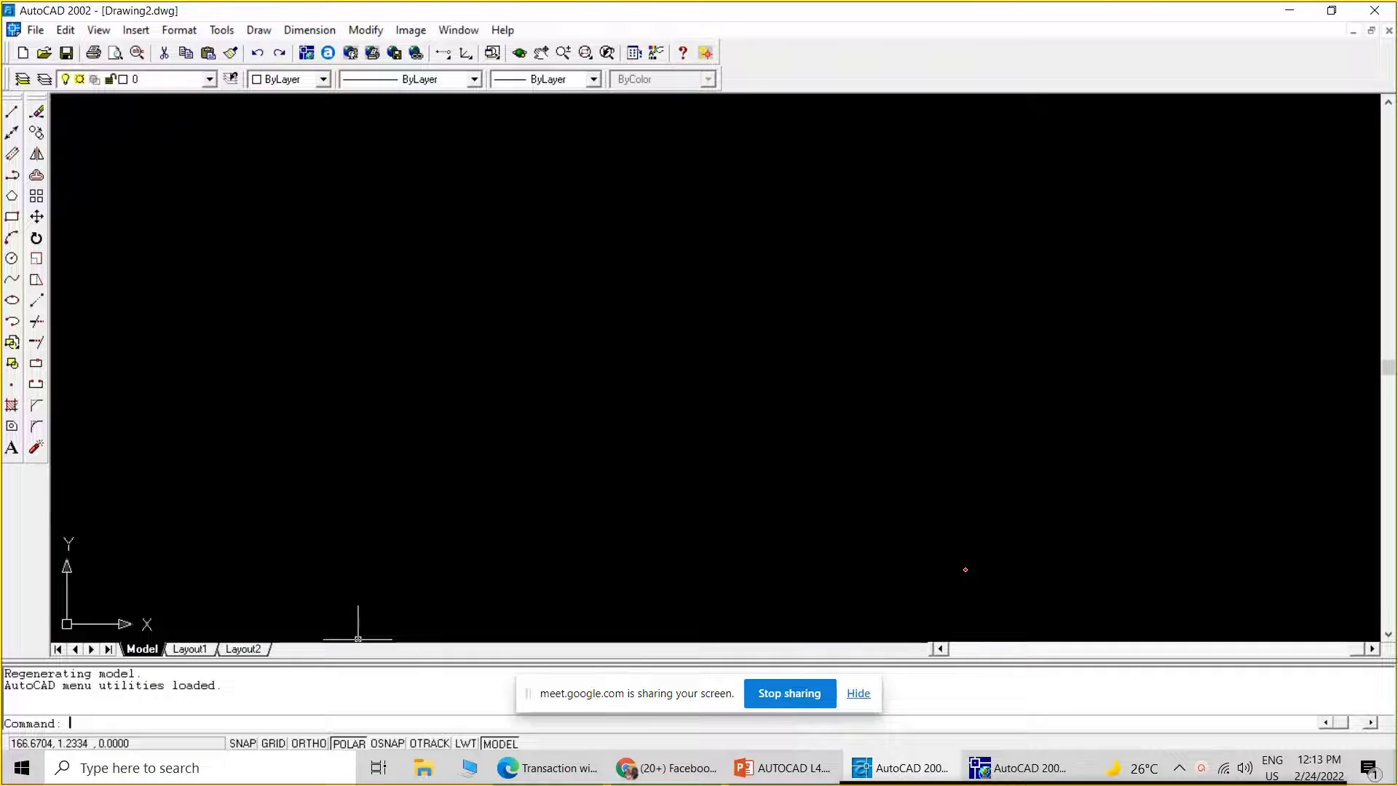
pyautogui.write('l')
pyautogui.press('Return')
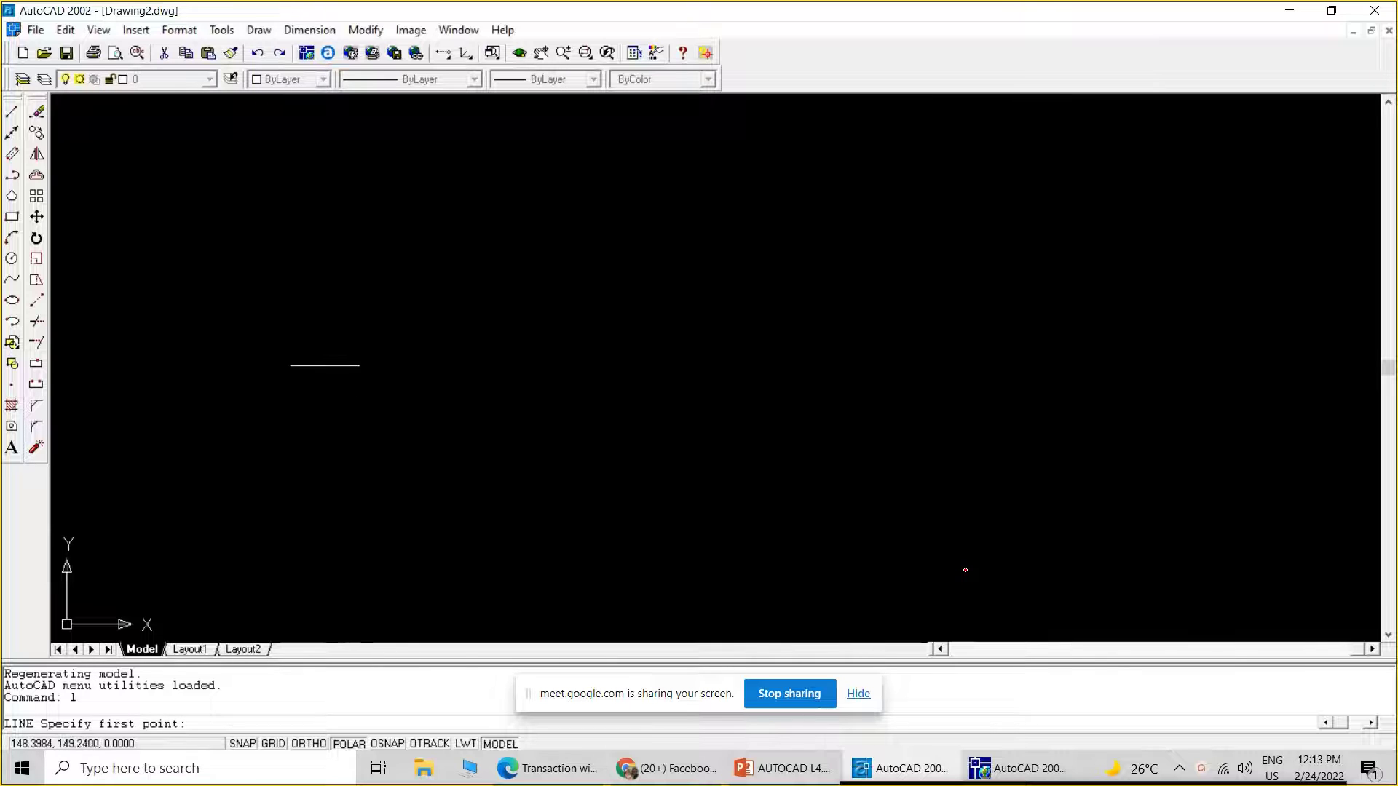
pyautogui.click(332, 354)
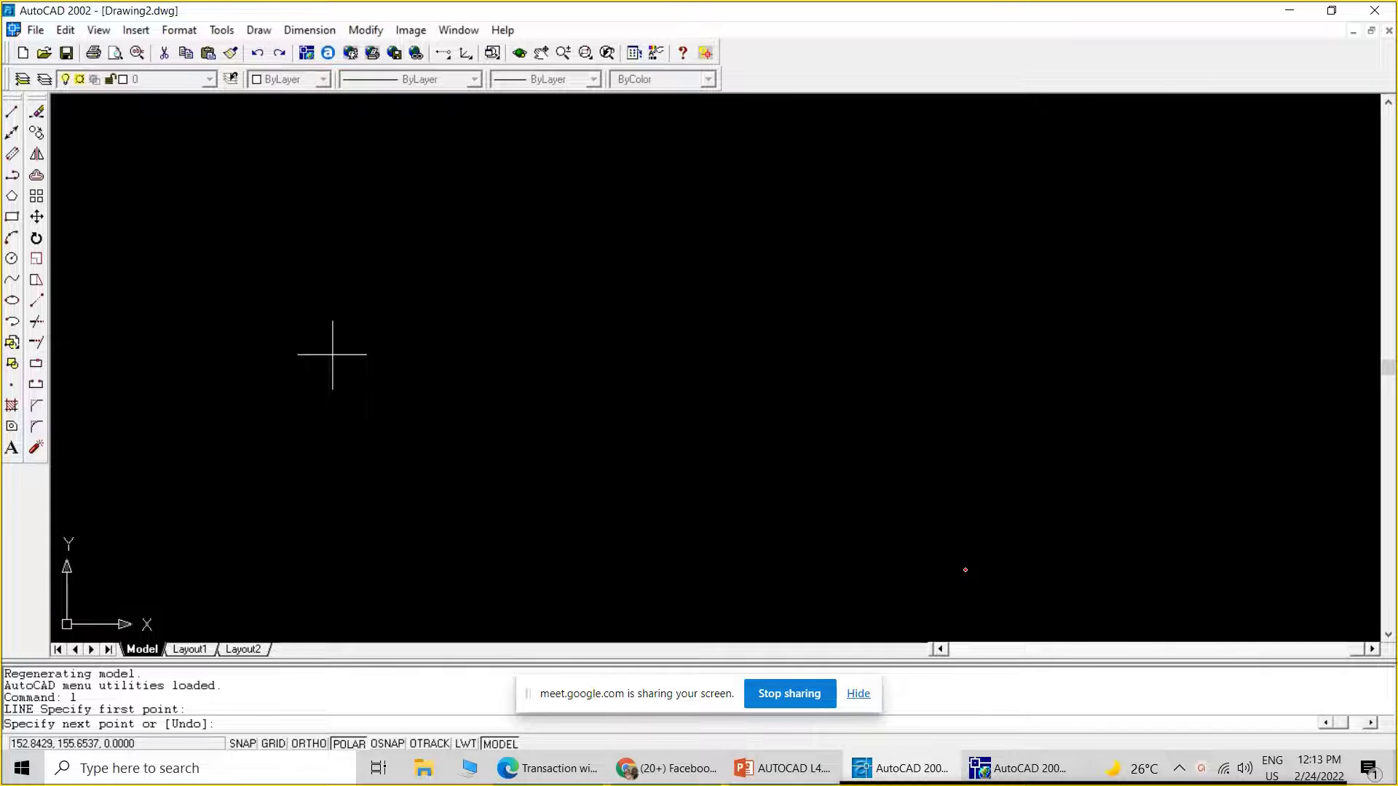
pyautogui.write('@4,0')
pyautogui.press('Return')
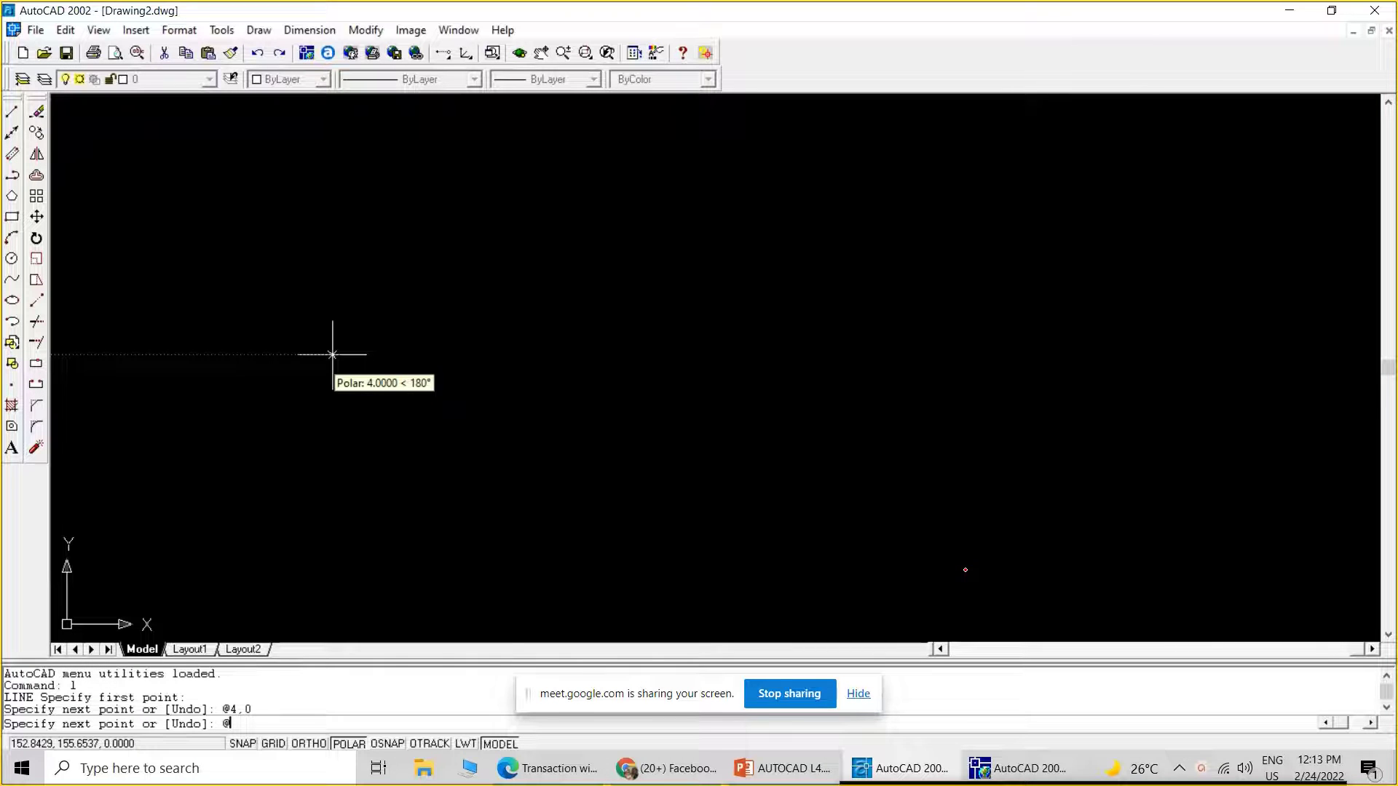
pyautogui.write('@0,-')
pyautogui.write('7')
pyautogui.press('Return')
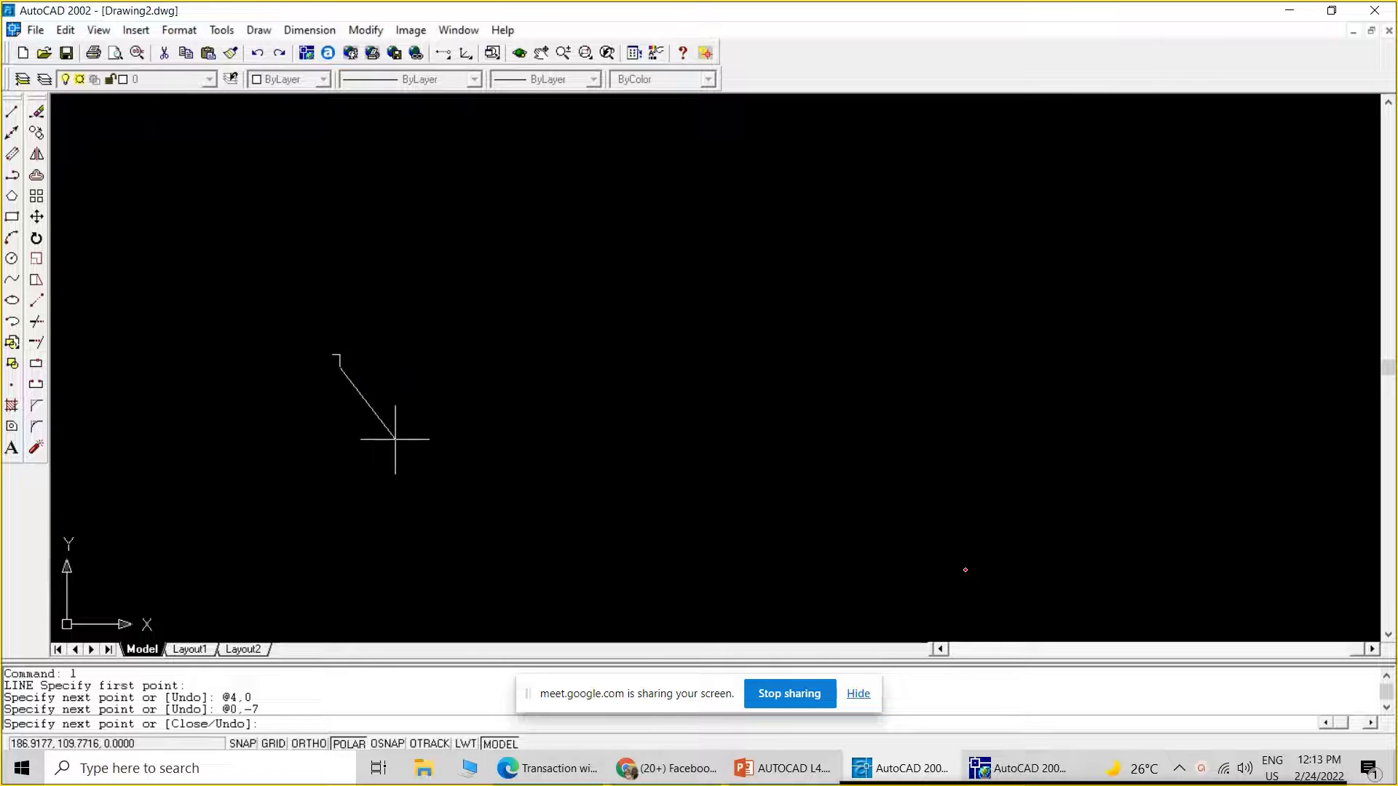
pyautogui.write('@3,0')
pyautogui.press('Return')
# Finish the T outline with @0,7, @4,0, @0,3, @-11,0 and @0,-3
pyautogui.write('@')
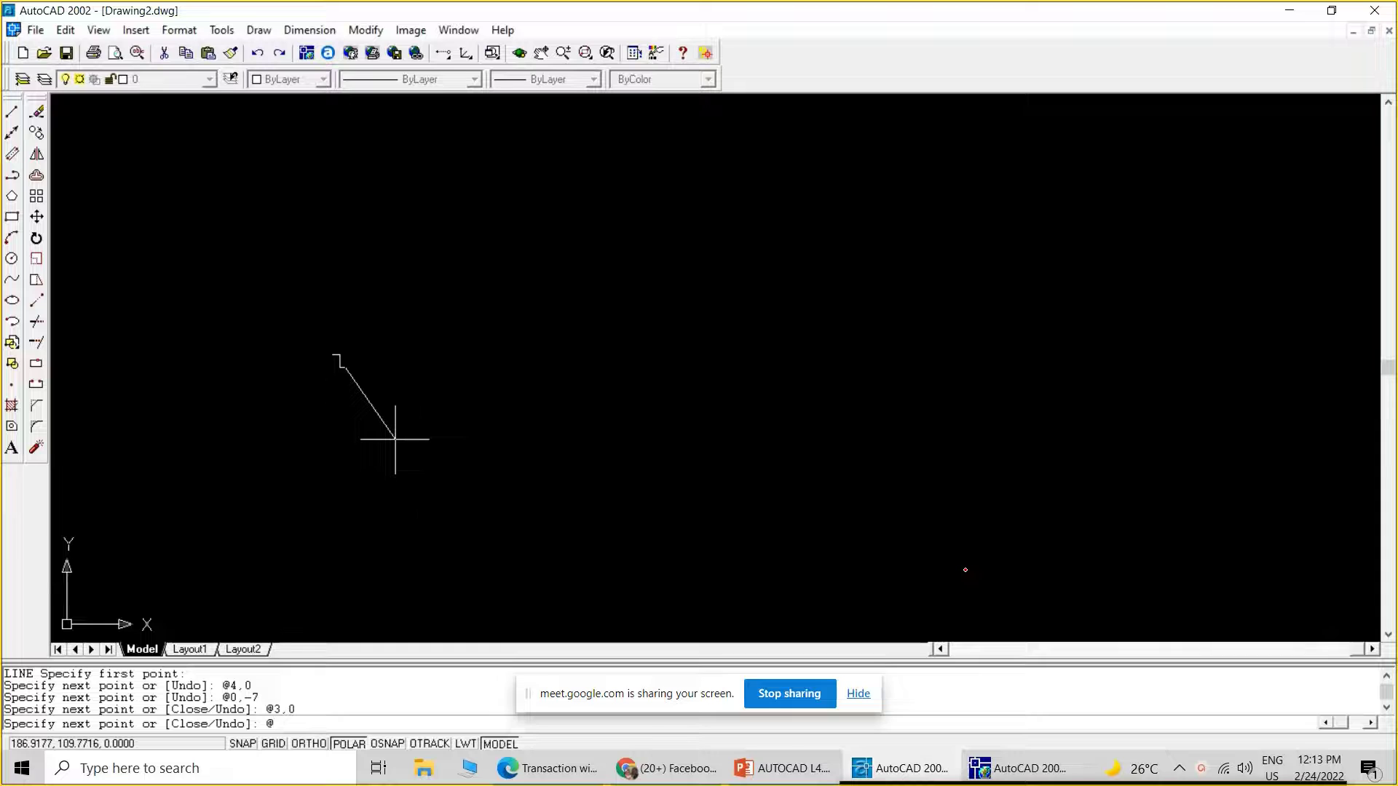
pyautogui.write('0,')
pyautogui.write('7')
pyautogui.press('Return')
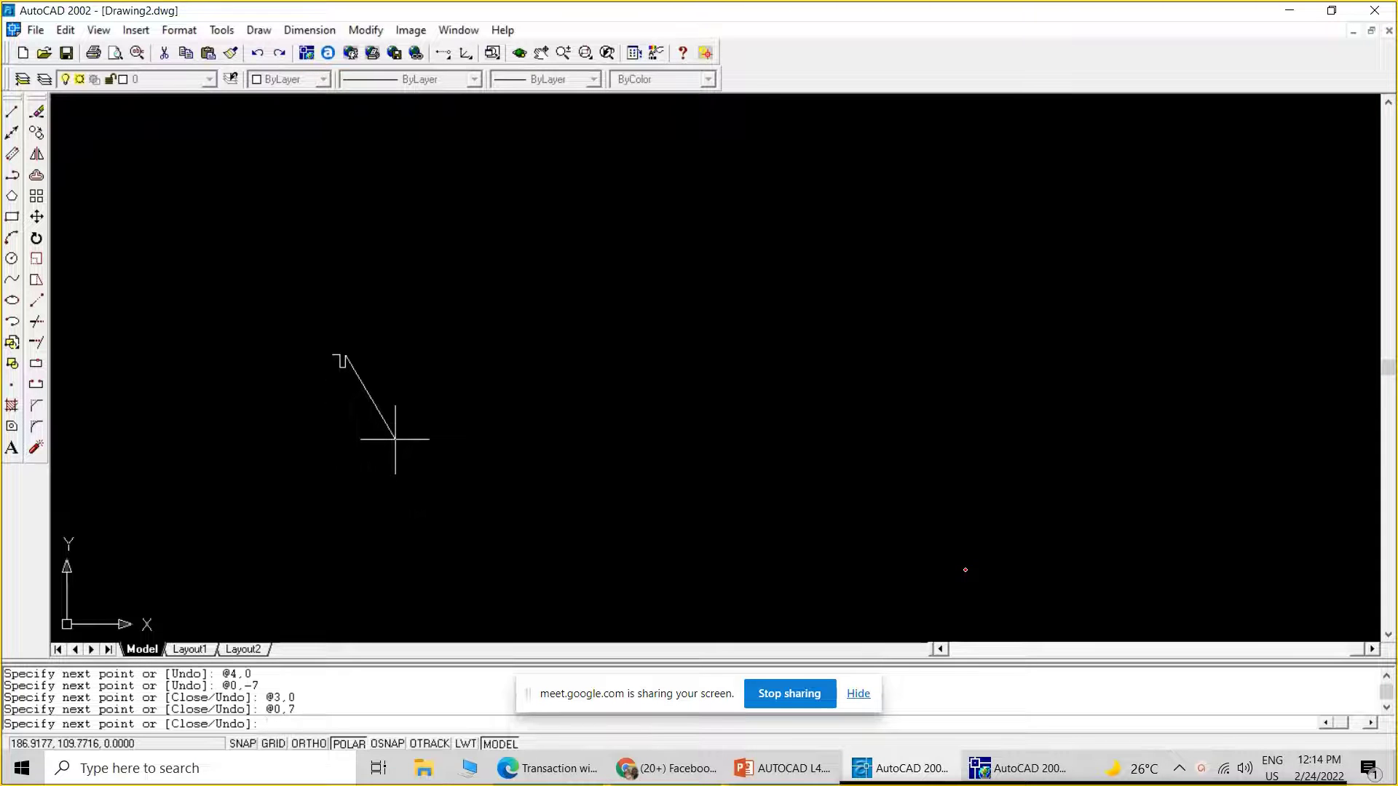
pyautogui.write('@4,0')
pyautogui.press('Return')
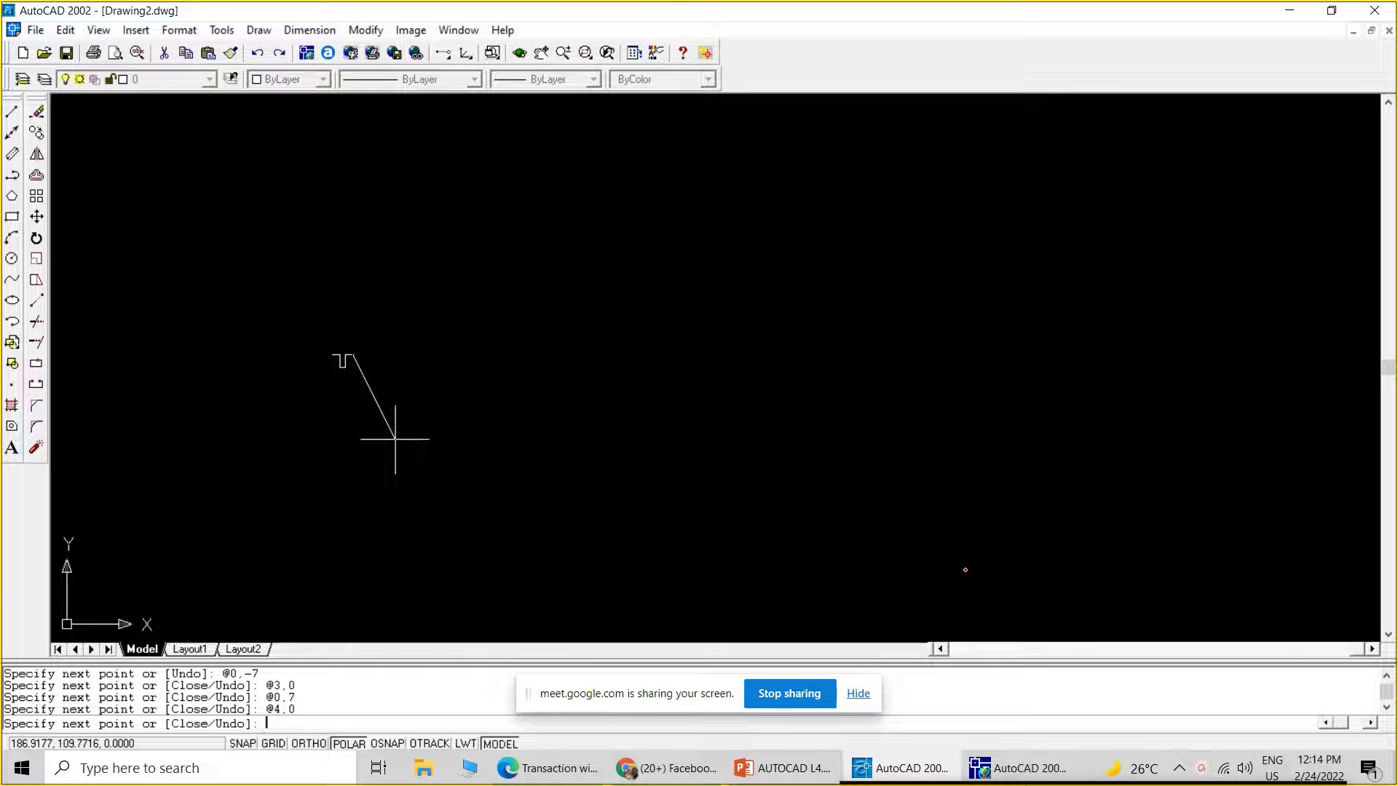
pyautogui.write('@0,')
pyautogui.write('3')
pyautogui.press('Return')
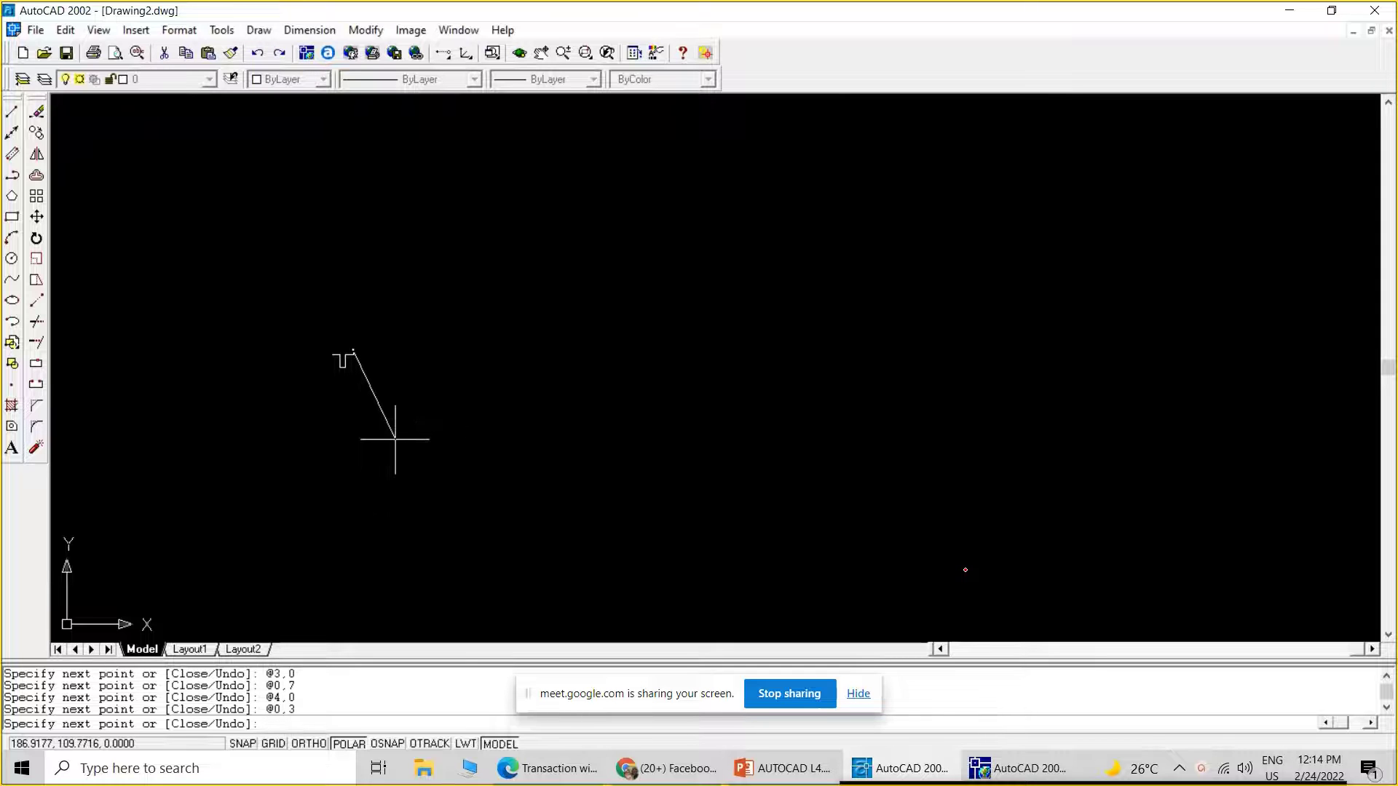
pyautogui.write('@-1')
pyautogui.write('1,')
pyautogui.write('0')
pyautogui.press('Return')
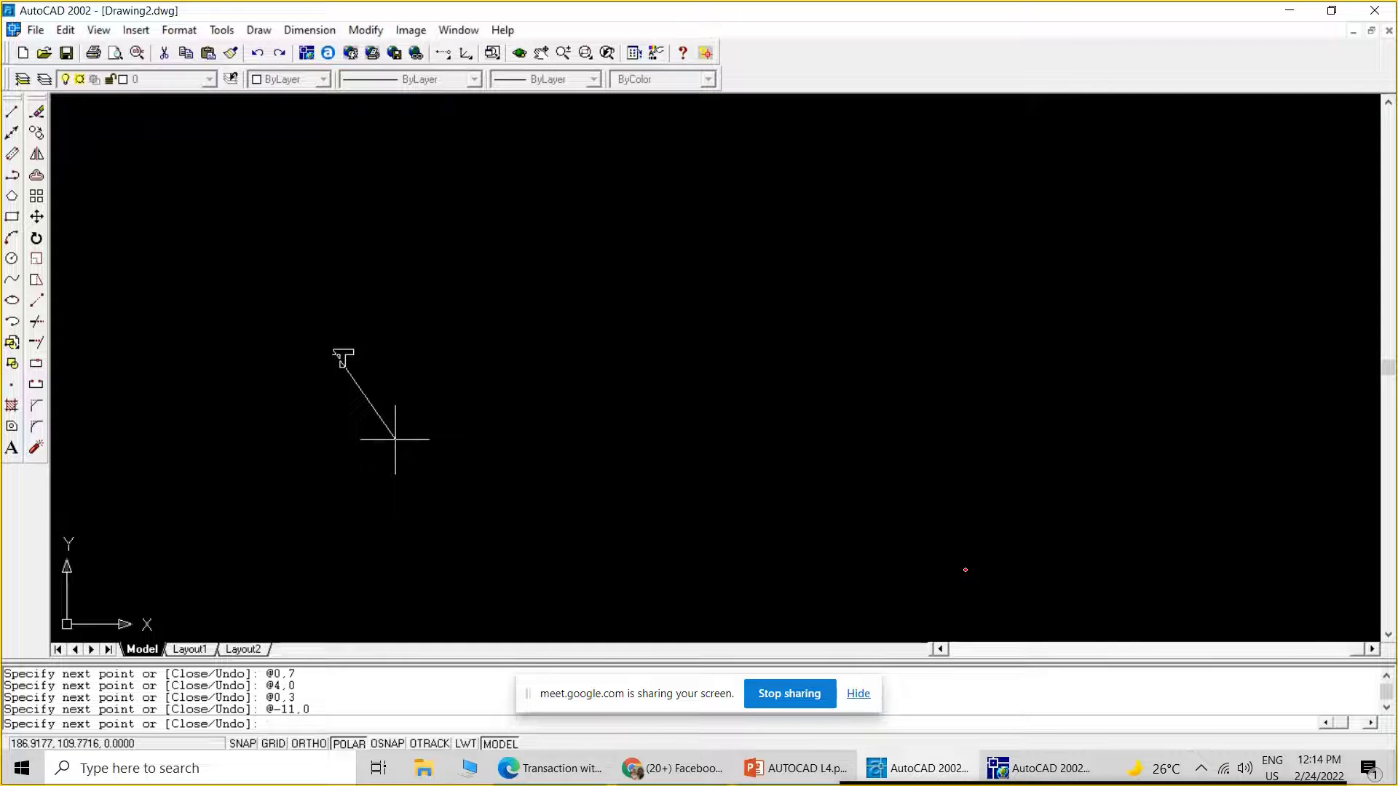
pyautogui.write('@0,-')
pyautogui.write('3')
pyautogui.press('Return')
pyautogui.press('Escape')
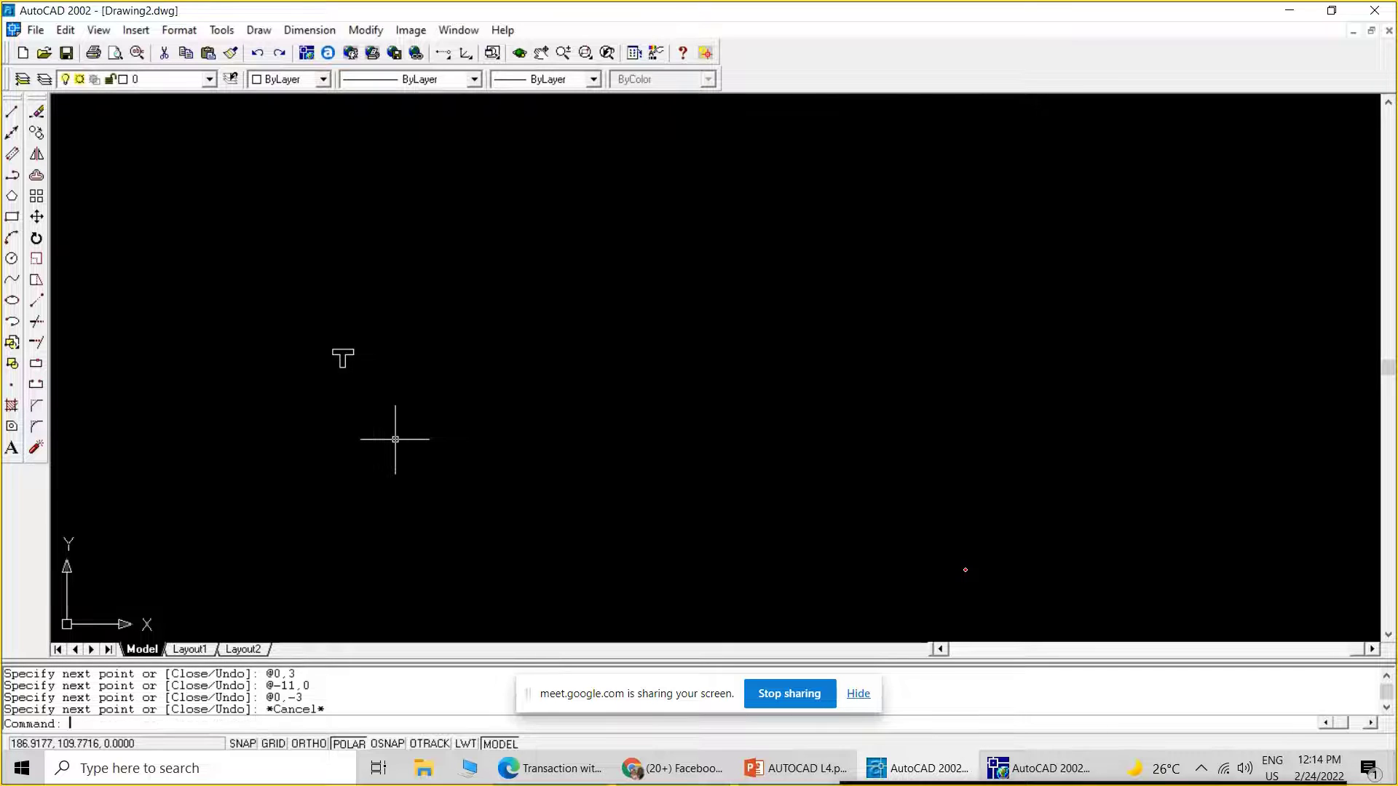
# Zoom to extents so the whole T outline fits the view
pyautogui.write('z')
pyautogui.press('Return')
pyautogui.write('e')
pyautogui.press('Return')
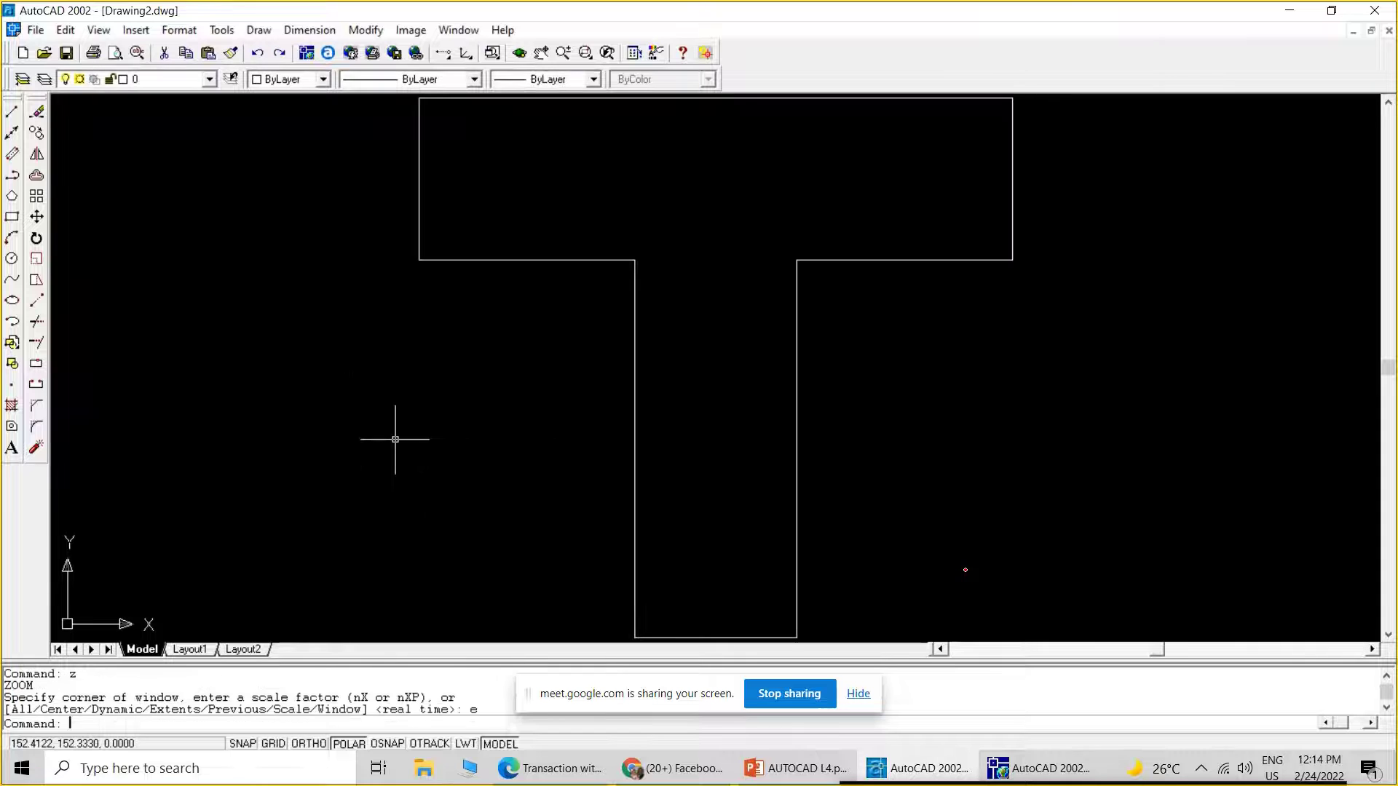
# Zoom out slightly with real-time zoom so the T has margins, then return to the slideshow
pyautogui.write('z')
pyautogui.press('Return')
pyautogui.press('Return')
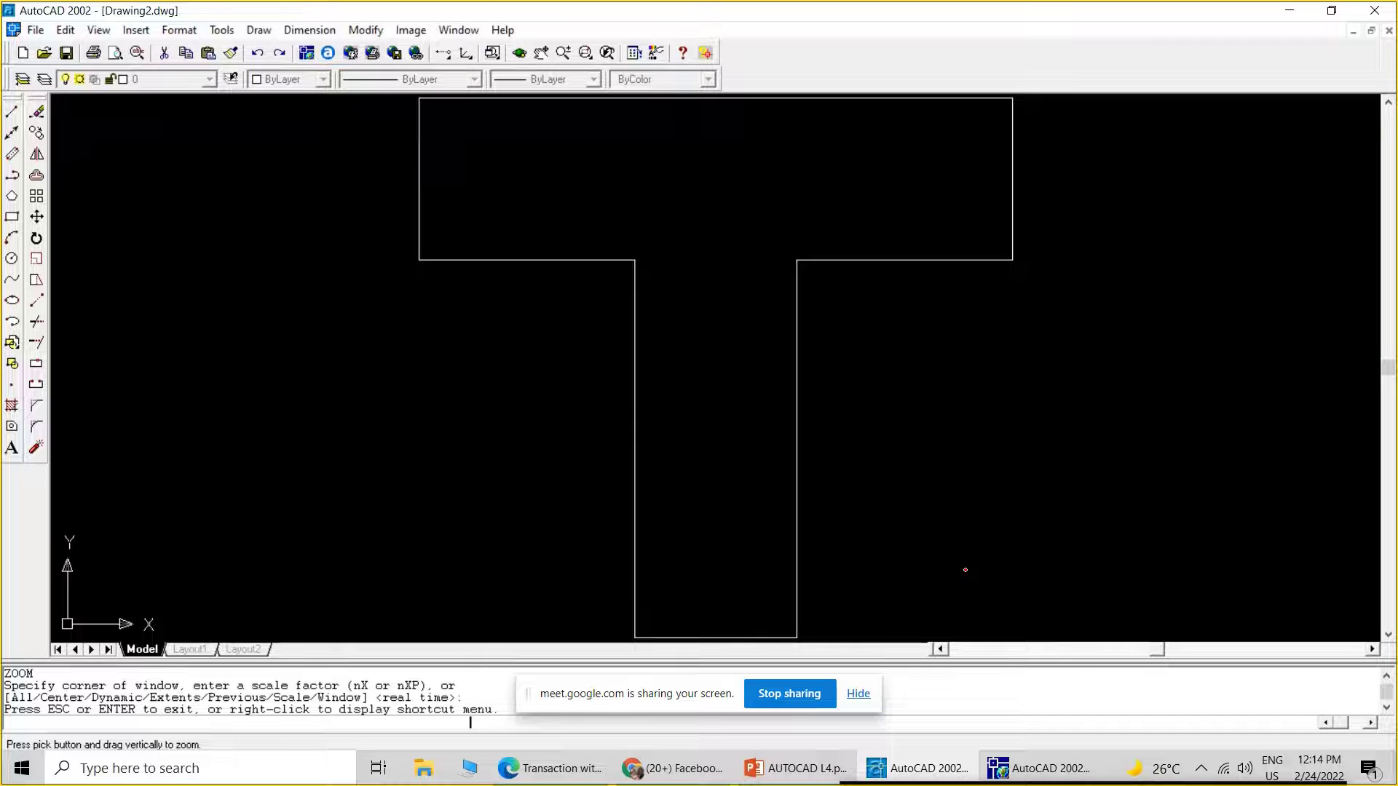
pyautogui.moveTo(766, 320); pyautogui.dragTo(766, 393)
pyautogui.rightClick(766, 393)
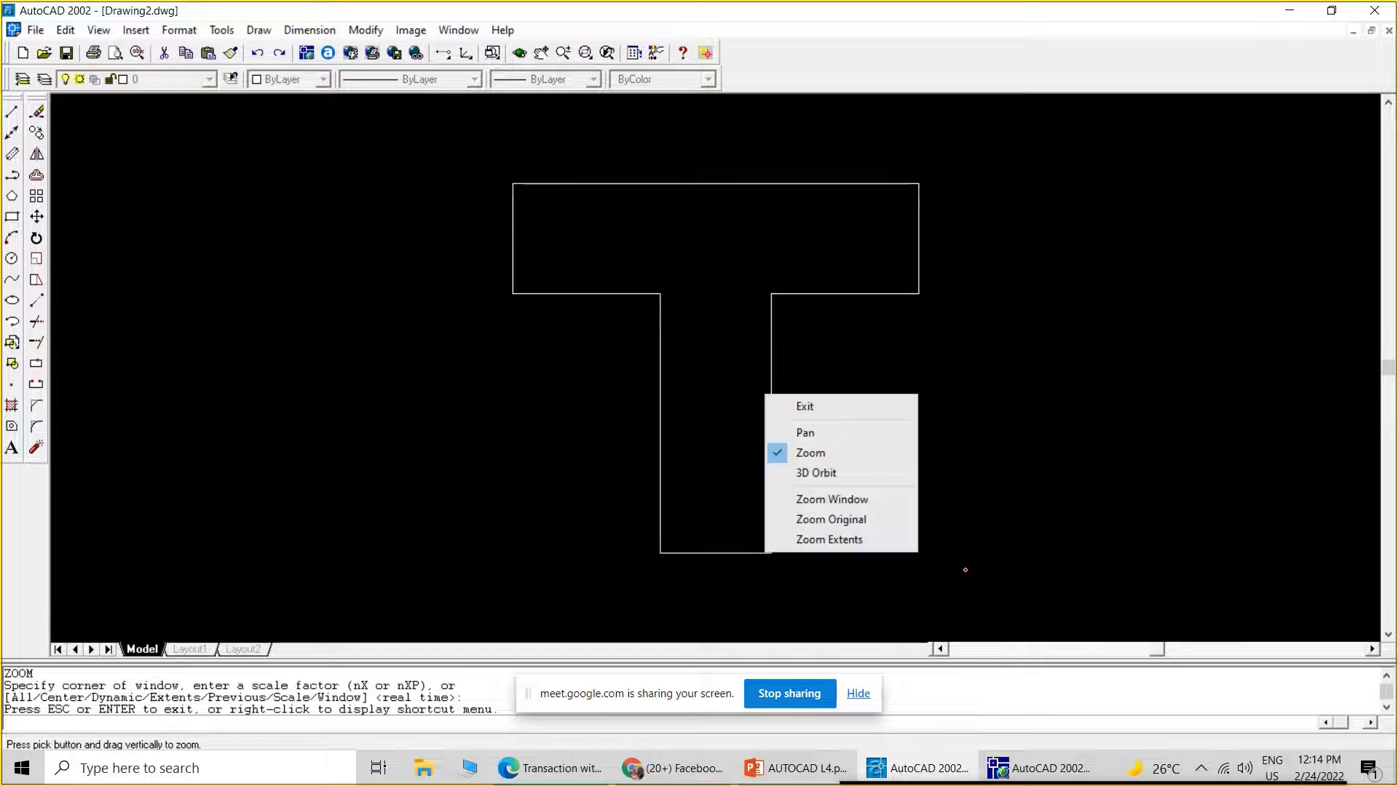
pyautogui.click(800, 403)
pyautogui.click(1201, 768)
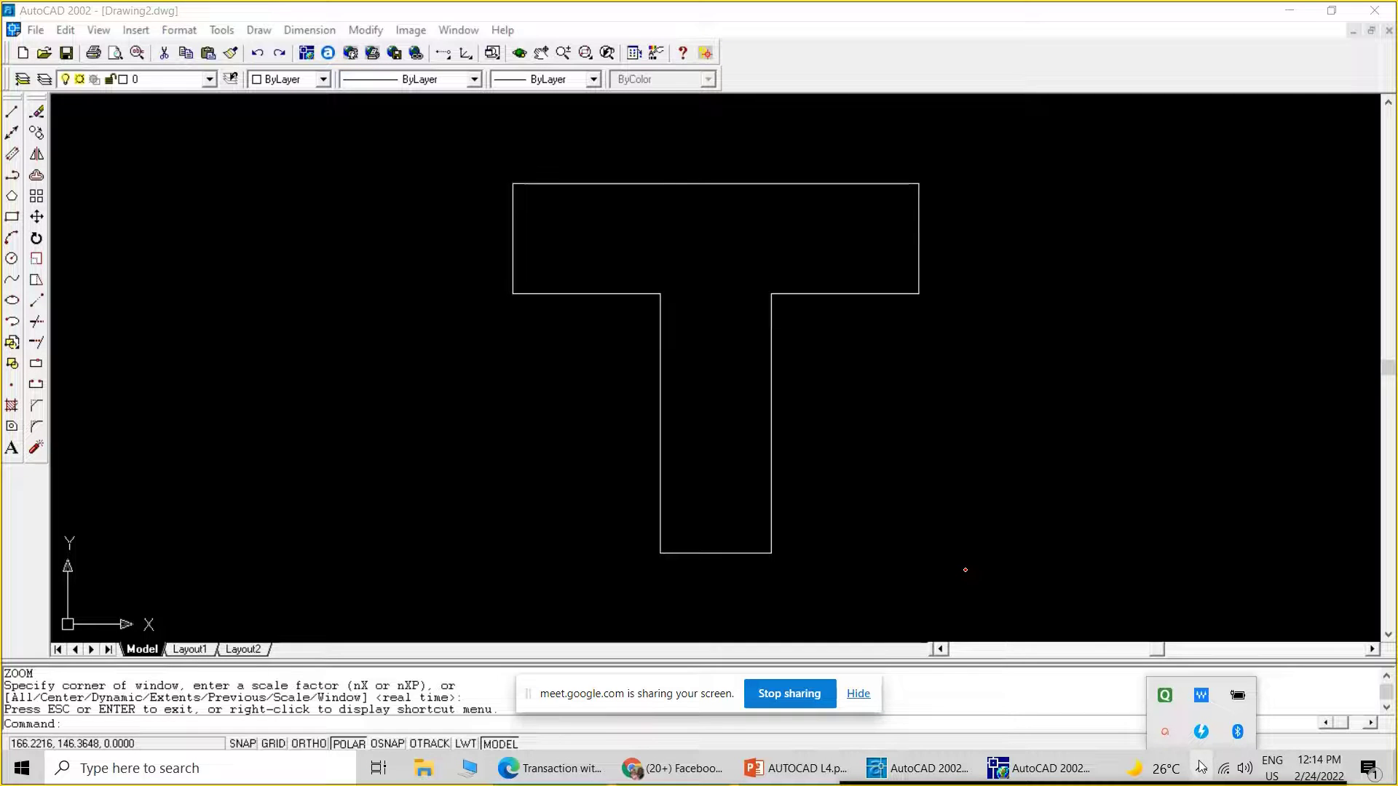
pyautogui.hotkey('alt', 'Tab')
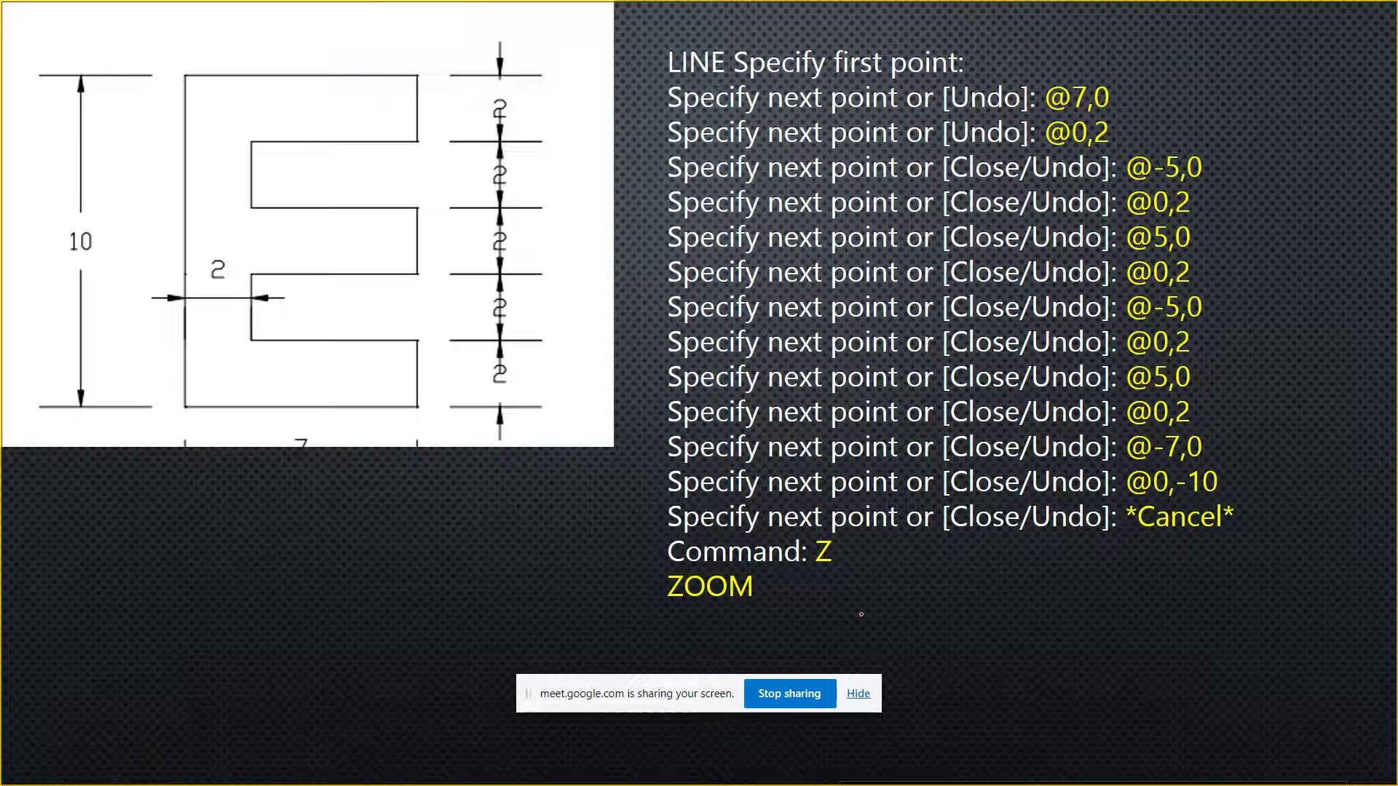
# Circle the 10, 2 and 7 dimensions in red, X out the stacked 2s, and note beside 2 and 7
pyautogui.moveTo(81, 220)
pyautogui.mouseDown()
pyautogui.moveTo(65, 223)
pyautogui.moveTo(79, 273)
pyautogui.moveTo(109, 240)
pyautogui.moveTo(80, 219)
pyautogui.mouseUp()
pyautogui.moveTo(222, 244)
pyautogui.mouseDown()
pyautogui.moveTo(201, 251)
pyautogui.moveTo(195, 291)
pyautogui.moveTo(249, 281)
pyautogui.moveTo(226, 244)
pyautogui.mouseUp()
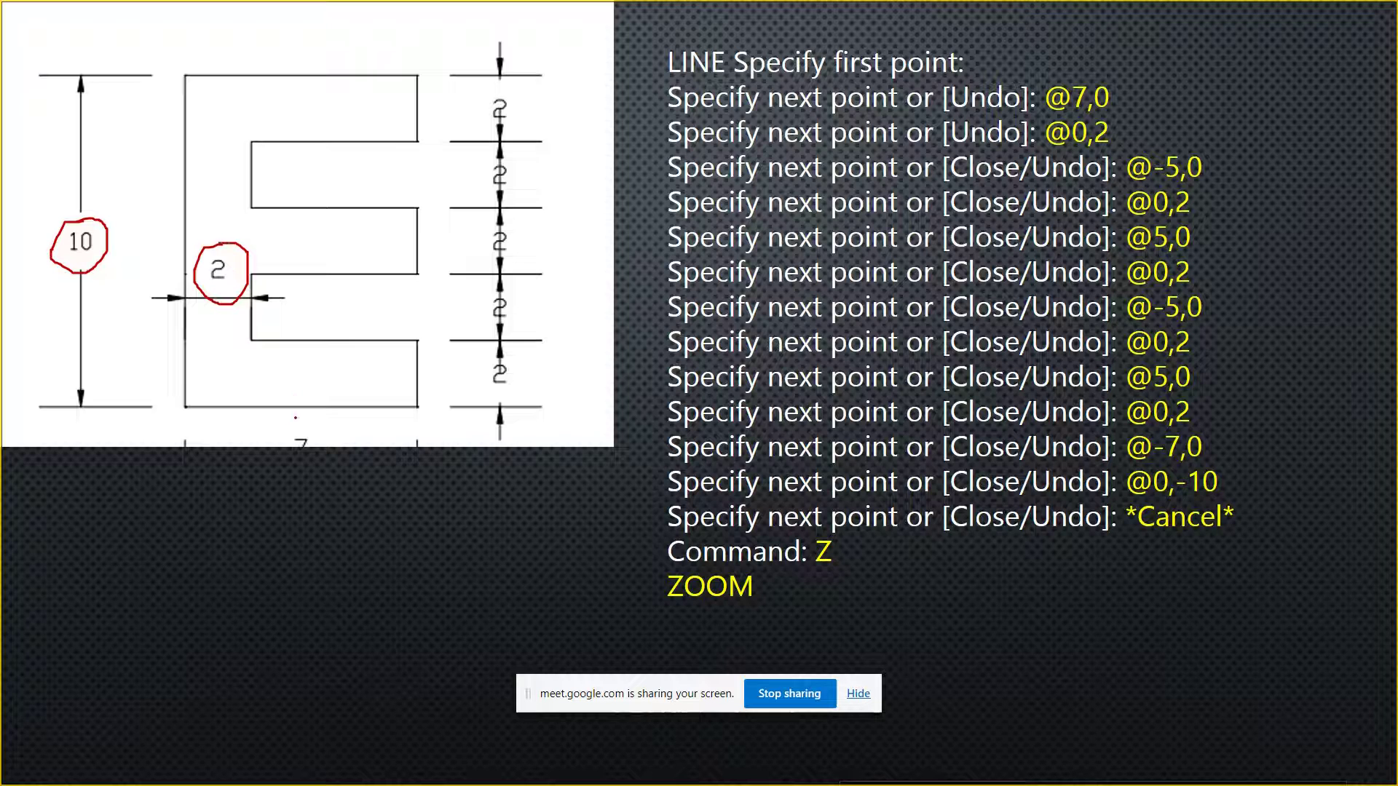
pyautogui.moveTo(295, 418)
pyautogui.mouseDown()
pyautogui.moveTo(300, 466)
pyautogui.moveTo(320, 405)
pyautogui.moveTo(284, 409)
pyautogui.mouseUp()
pyautogui.moveTo(516, 22)
pyautogui.mouseDown()
pyautogui.moveTo(448, 145)
pyautogui.moveTo(458, 383)
pyautogui.moveTo(541, 436)
pyautogui.moveTo(567, 103)
pyautogui.moveTo(525, 27)
pyautogui.mouseUp()
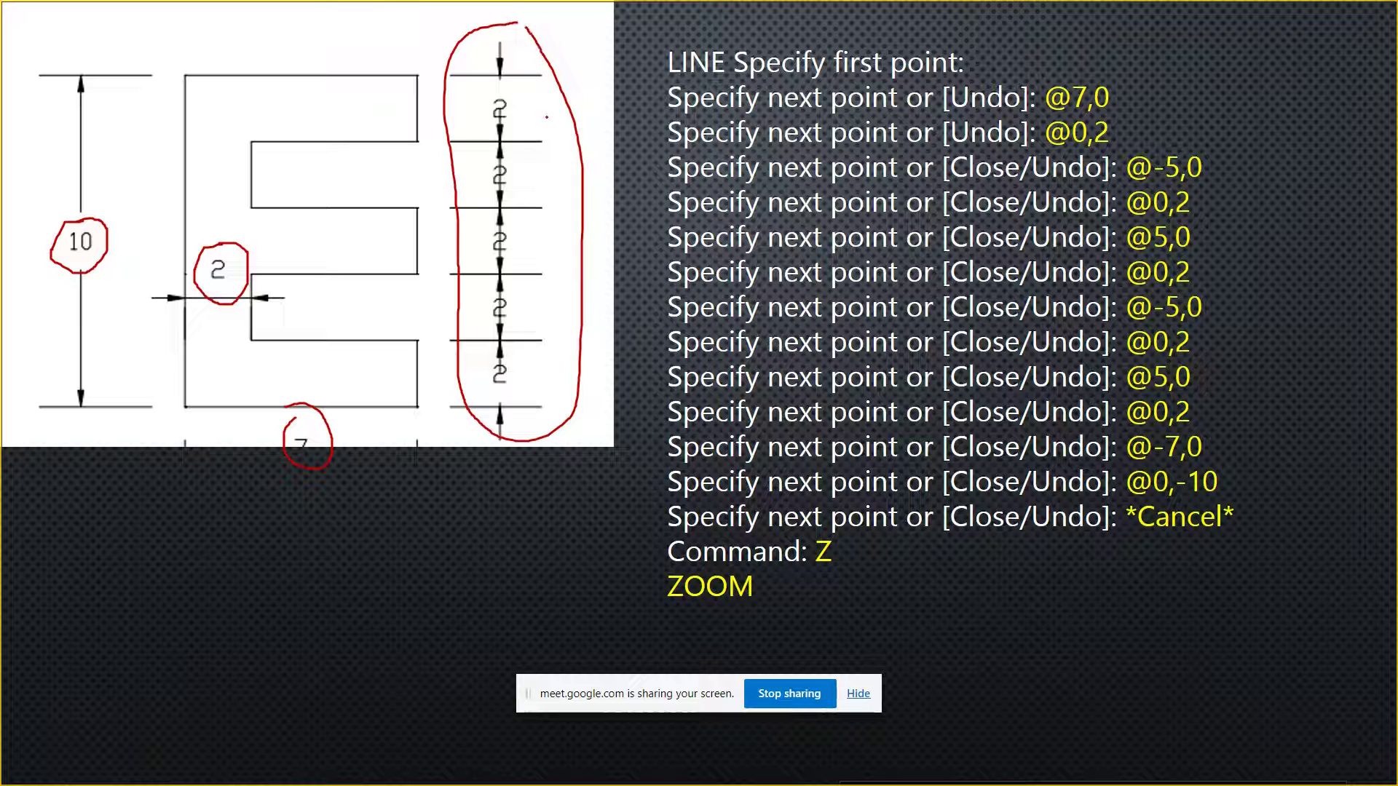
pyautogui.moveTo(562, 92); pyautogui.dragTo(486, 299)
pyautogui.moveTo(457, 80); pyautogui.dragTo(576, 355)
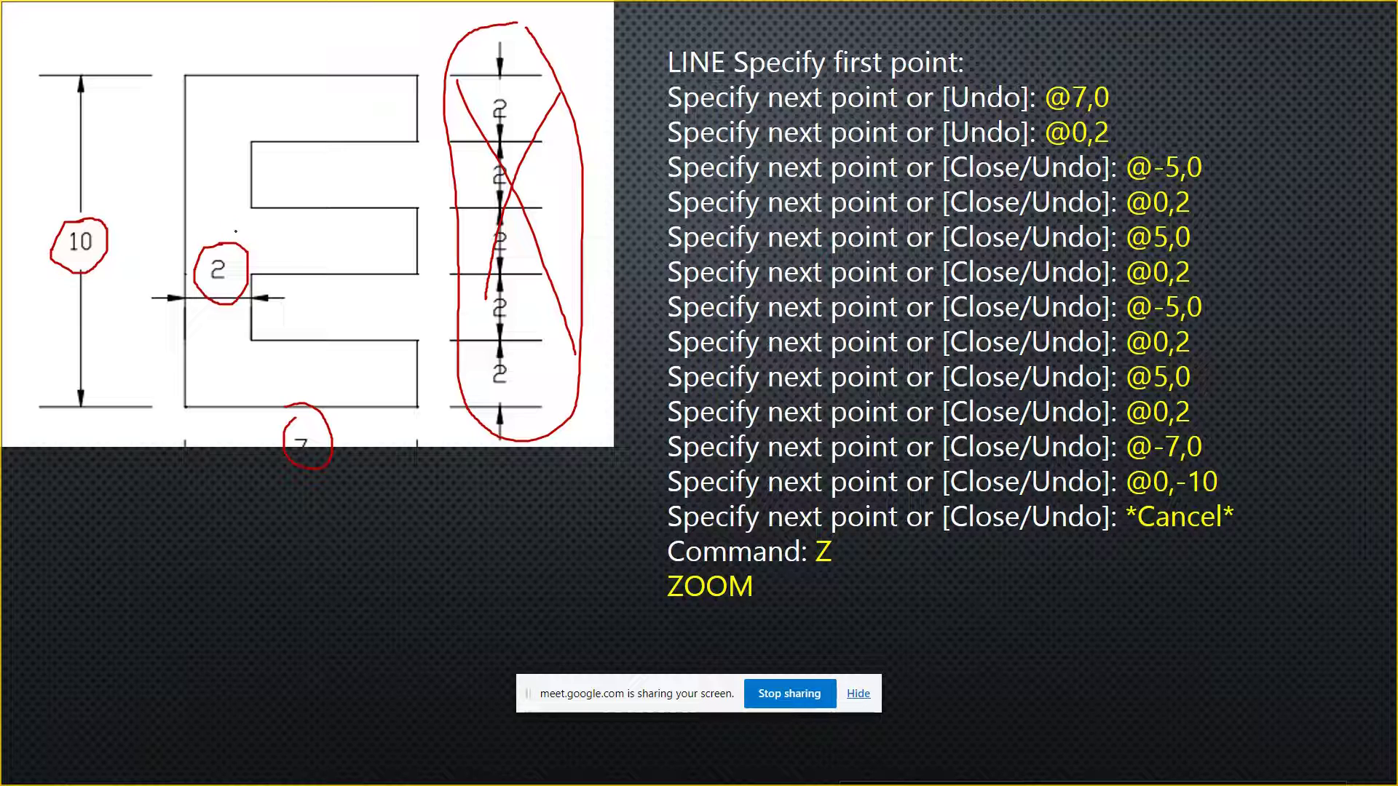
pyautogui.moveTo(235, 231)
pyautogui.mouseDown()
pyautogui.moveTo(240, 273)
pyautogui.moveTo(238, 232)
pyautogui.moveTo(266, 268)
pyautogui.mouseUp()
pyautogui.moveTo(320, 424)
pyautogui.mouseDown()
pyautogui.moveTo(333, 451)
pyautogui.moveTo(363, 455)
pyautogui.moveTo(362, 482)
pyautogui.mouseUp()
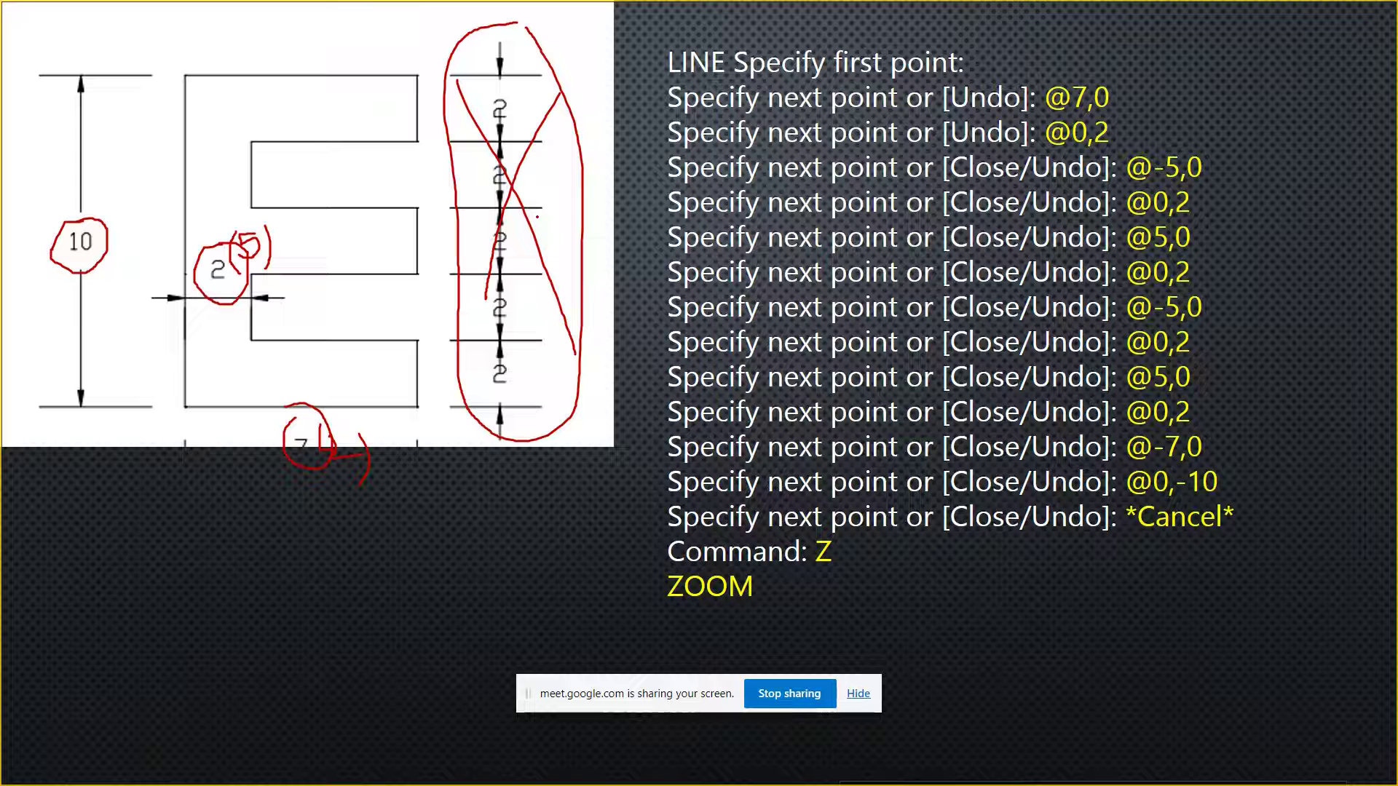
# Back in AutoCAD, start the E outline with lines @7,0, @0,2, @-5,0, @0,2, @5,0
pyautogui.hotkey('alt', 'Tab')
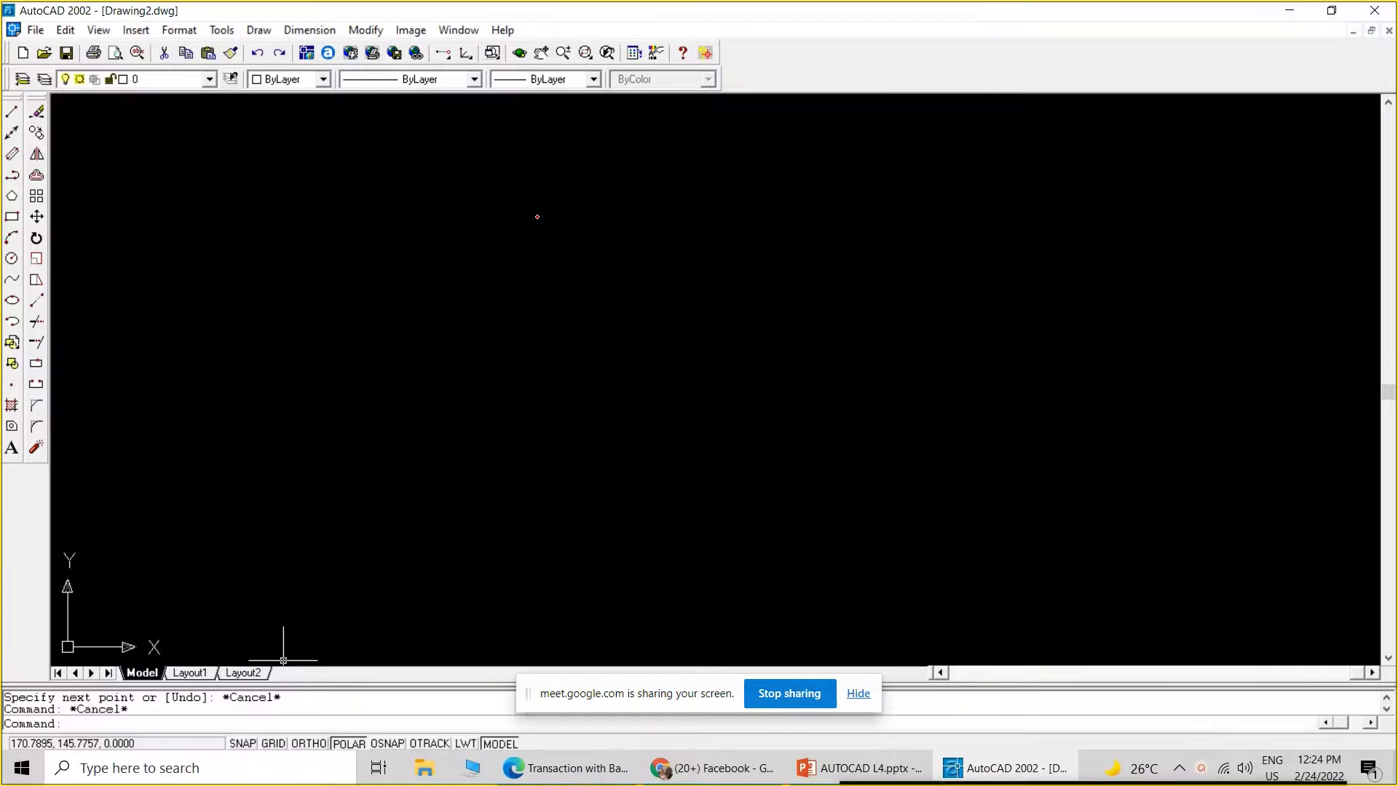
pyautogui.write('L')
pyautogui.press('Return')
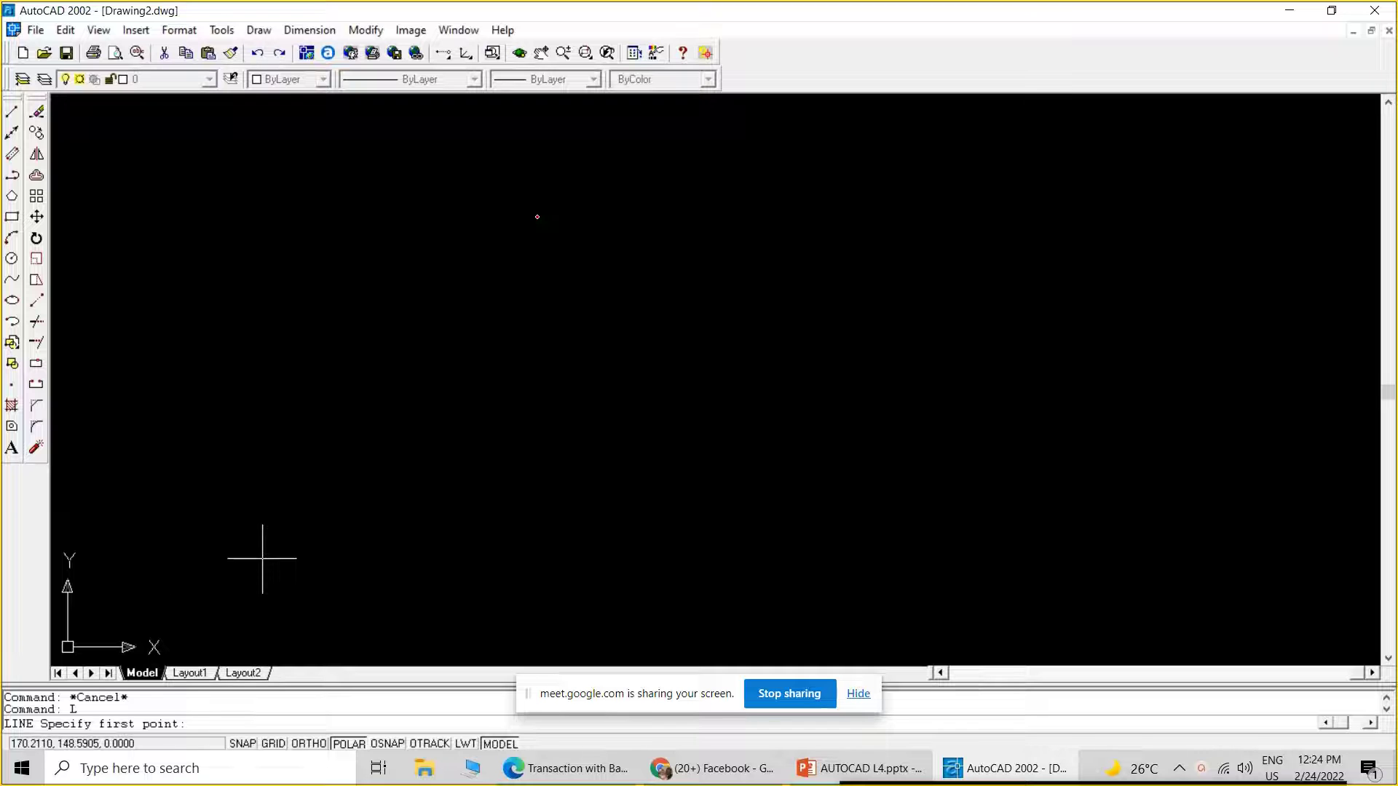
pyautogui.click(307, 500)
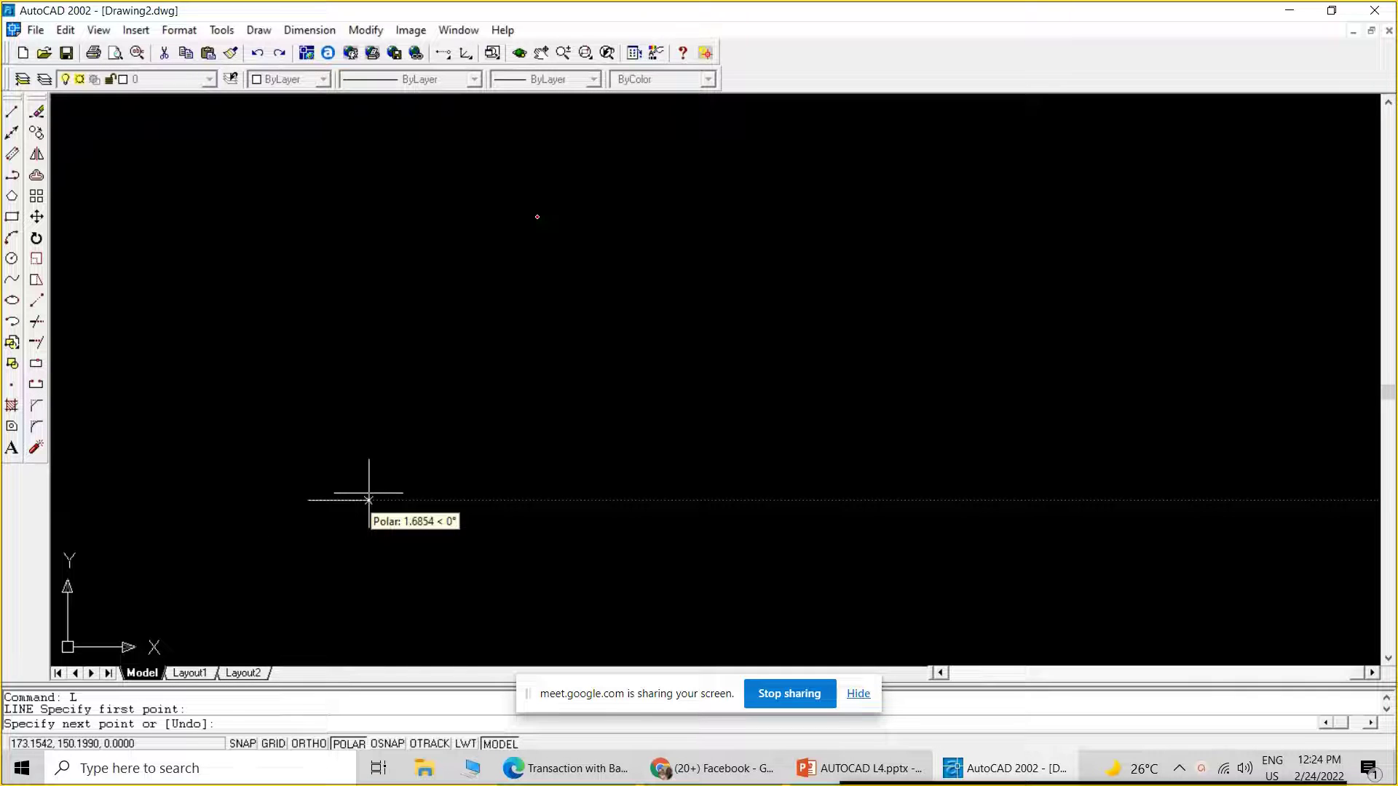
pyautogui.write('@7,0')
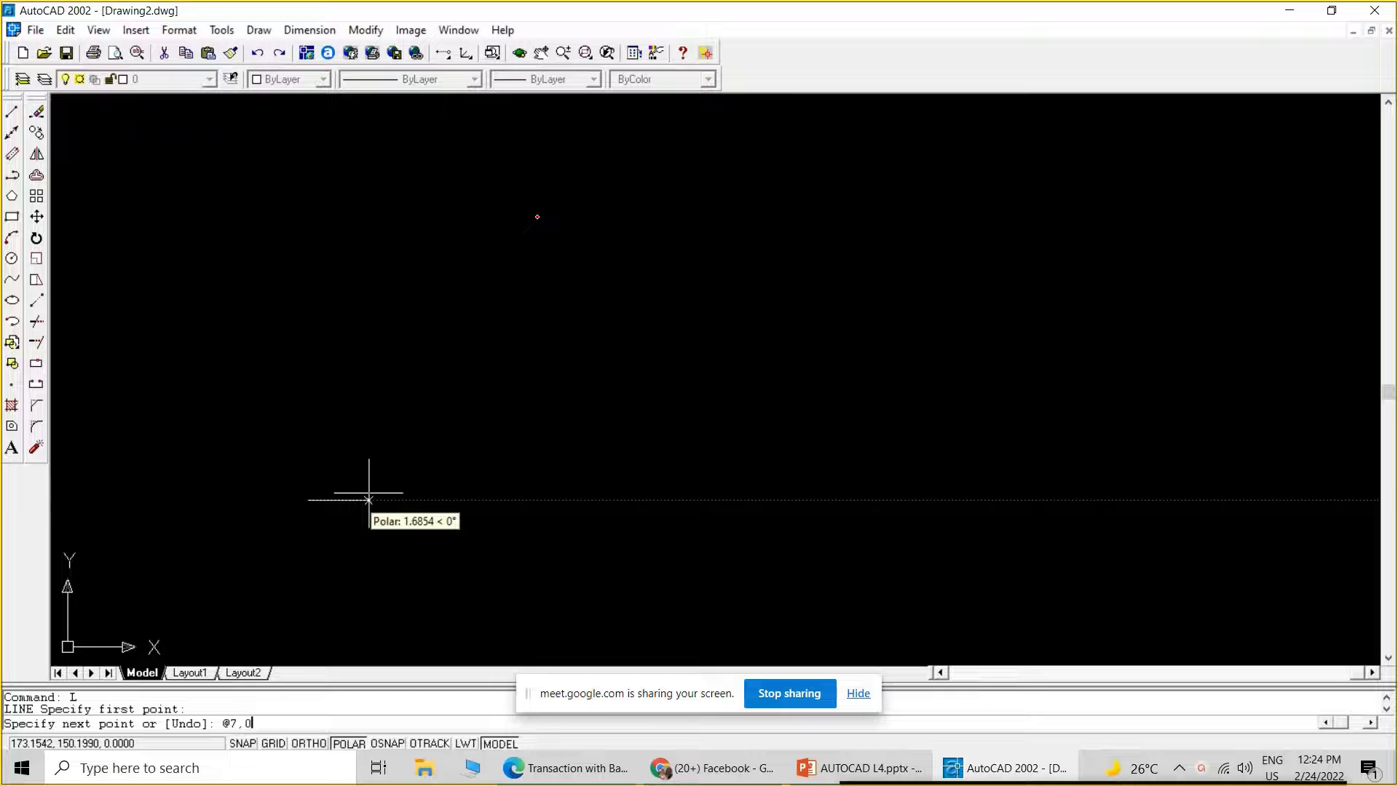
pyautogui.press('Return')
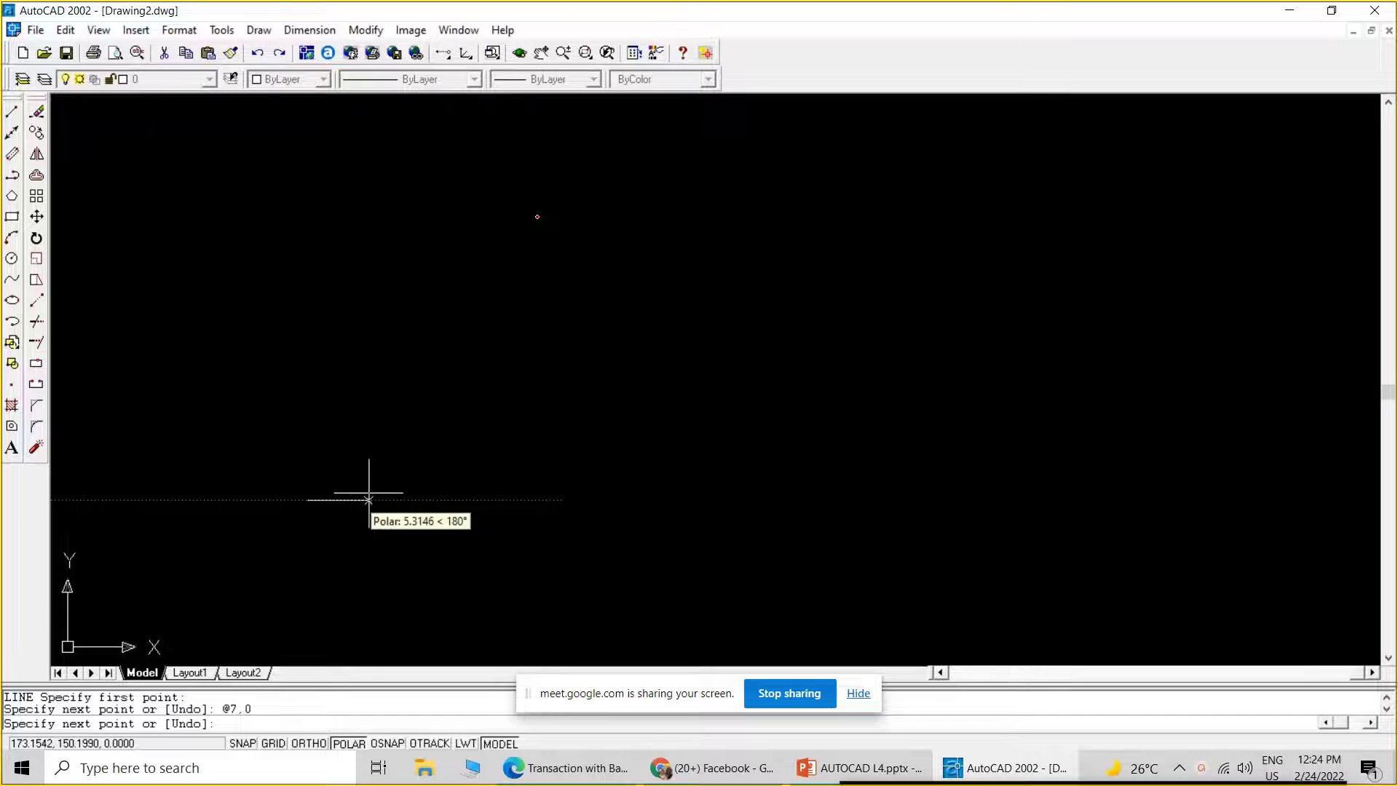
pyautogui.write('@0,')
pyautogui.write('2')
pyautogui.press('Return')
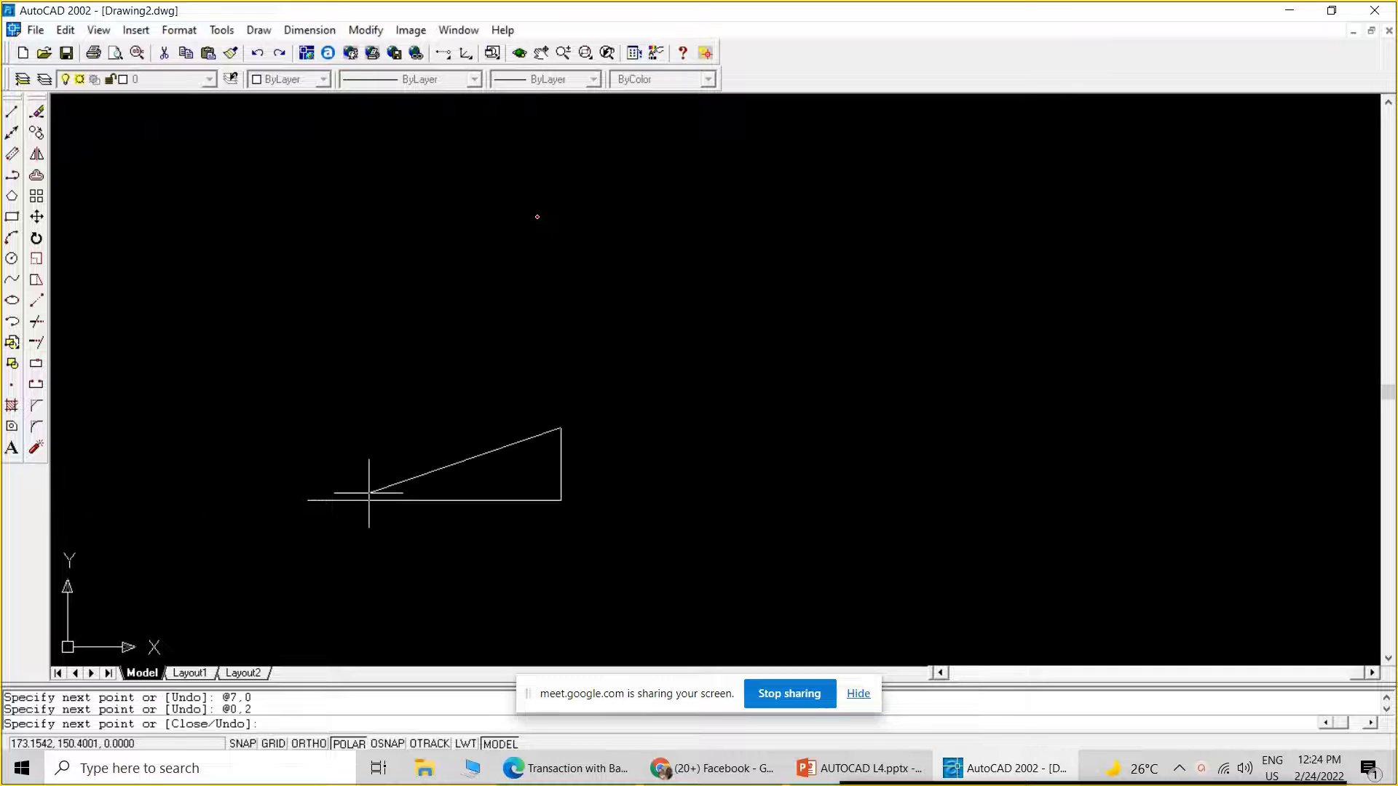
pyautogui.write('@')
pyautogui.write('-')
pyautogui.write('5,0')
pyautogui.press('Return')
pyautogui.write('@')
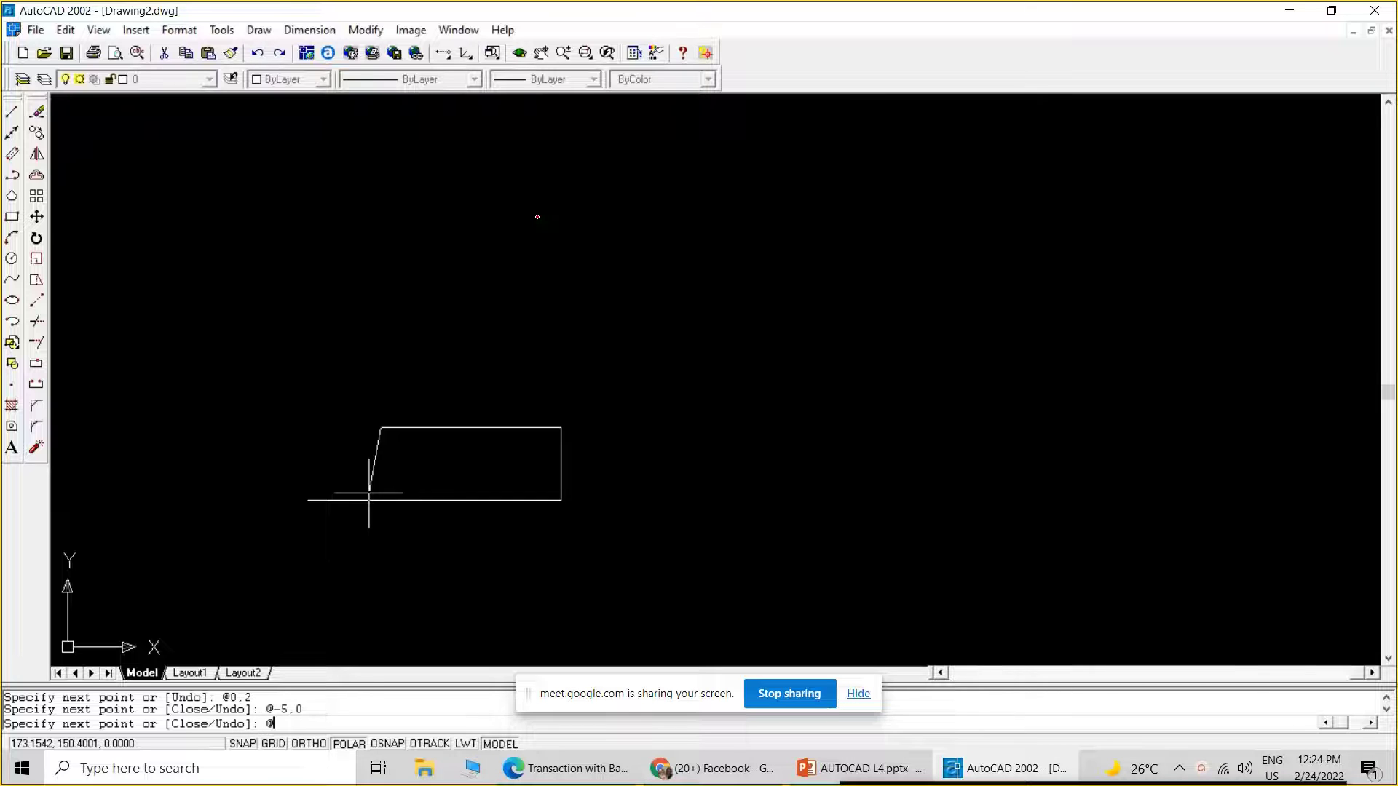
pyautogui.write('0,2')
pyautogui.press('Return')
pyautogui.write('@')
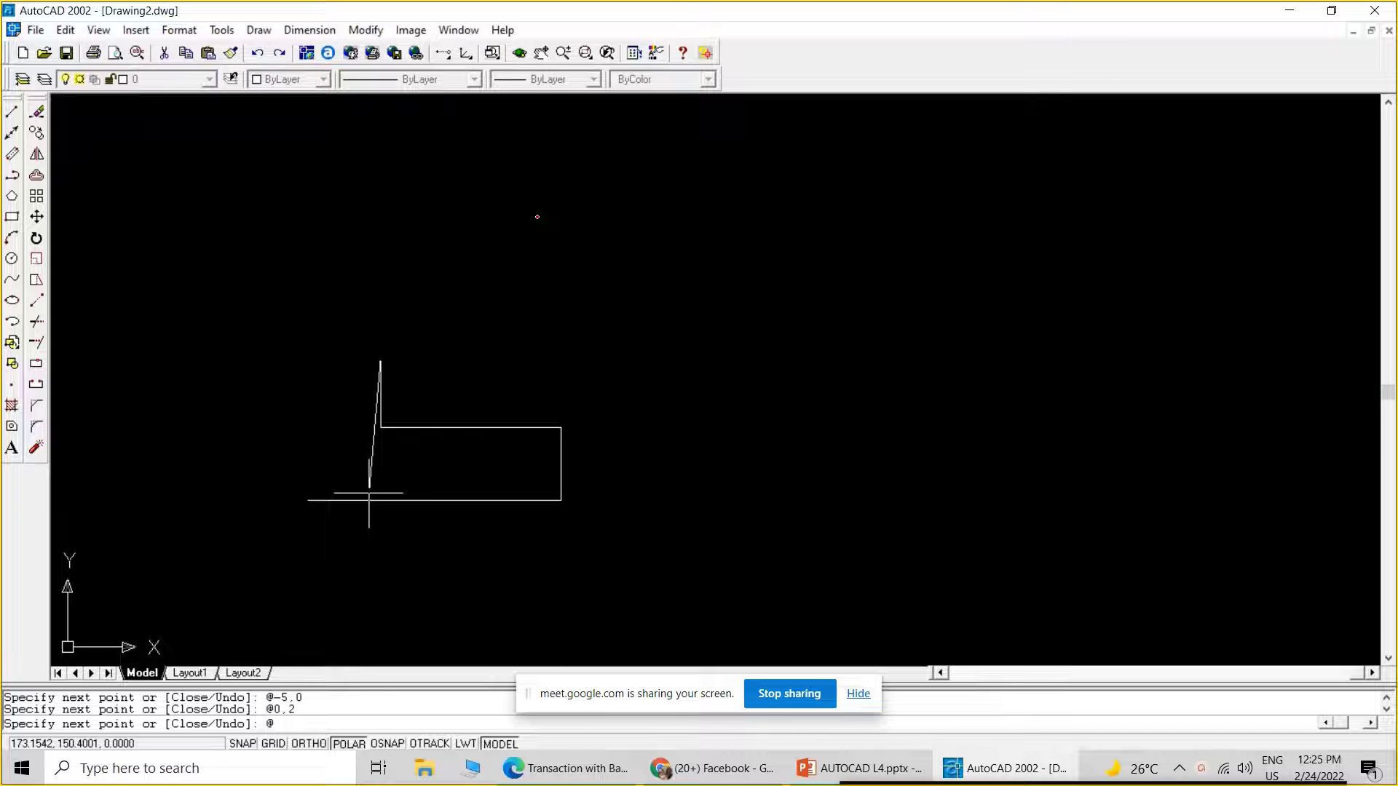
pyautogui.write('5,0')
pyautogui.press('Return')
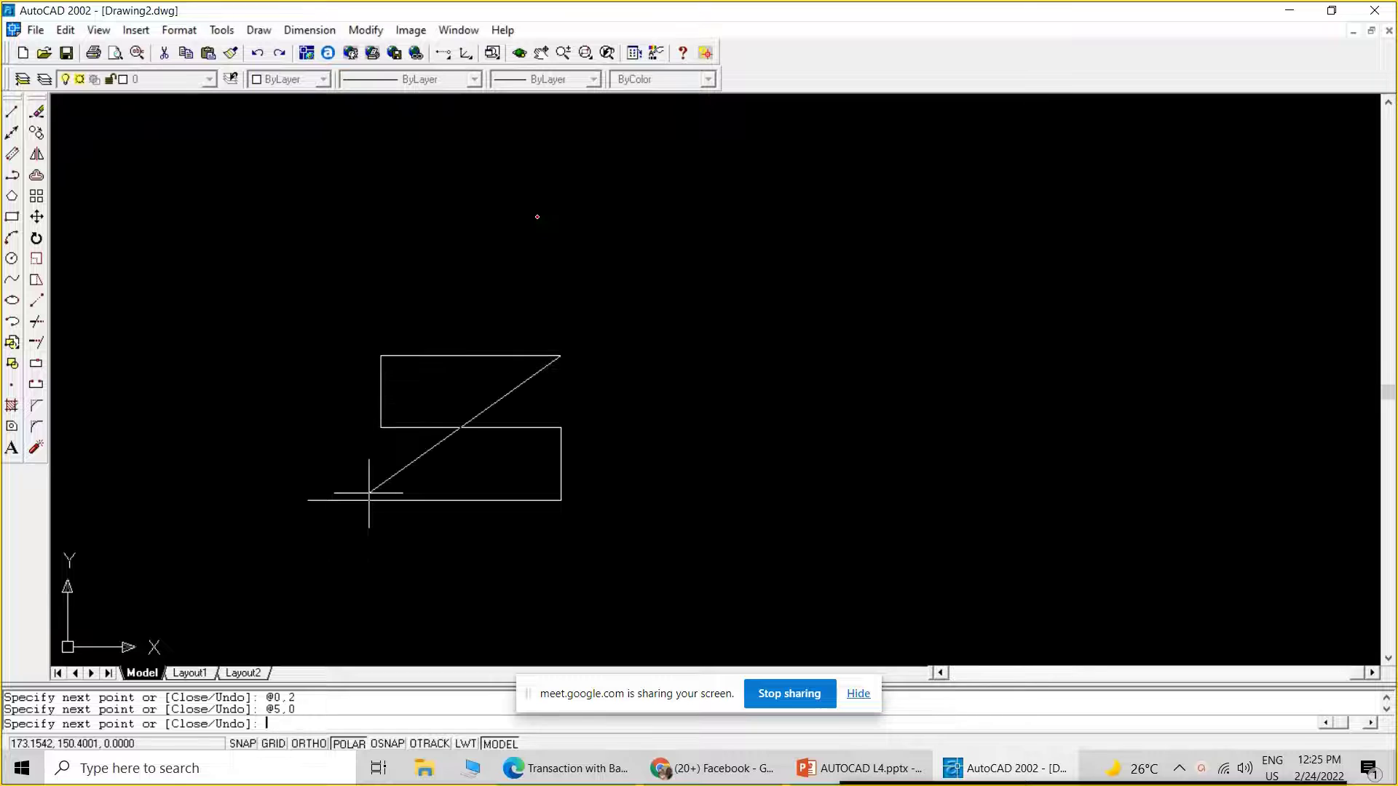
# Complete the E with @0,2, @-5,0, @0,2, @5,0, @0,2, @-7,0 and a closing @0,-10
pyautogui.write('@0')
pyautogui.write(',2')
pyautogui.press('Return')
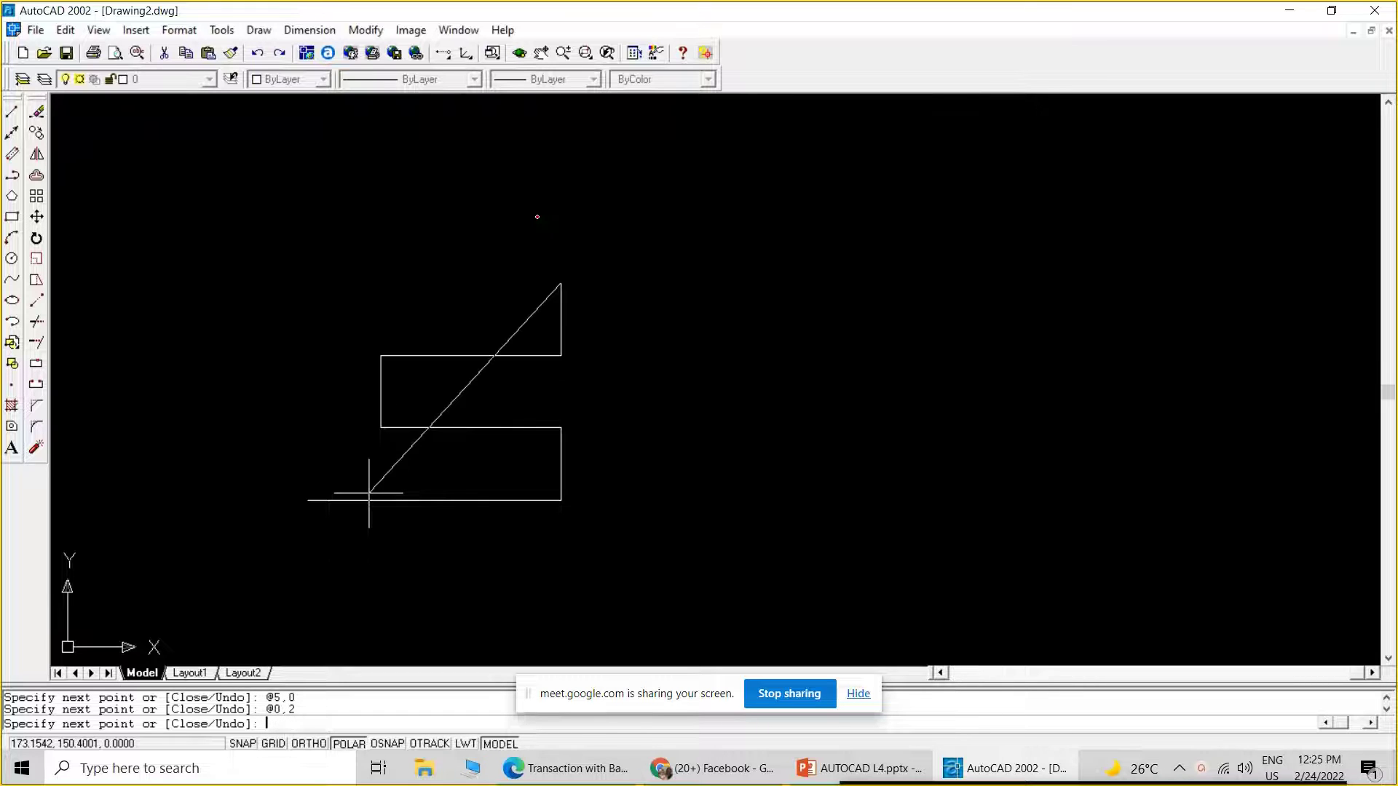
pyautogui.write('@-5')
pyautogui.write(',0')
pyautogui.press('Return')
pyautogui.write('@')
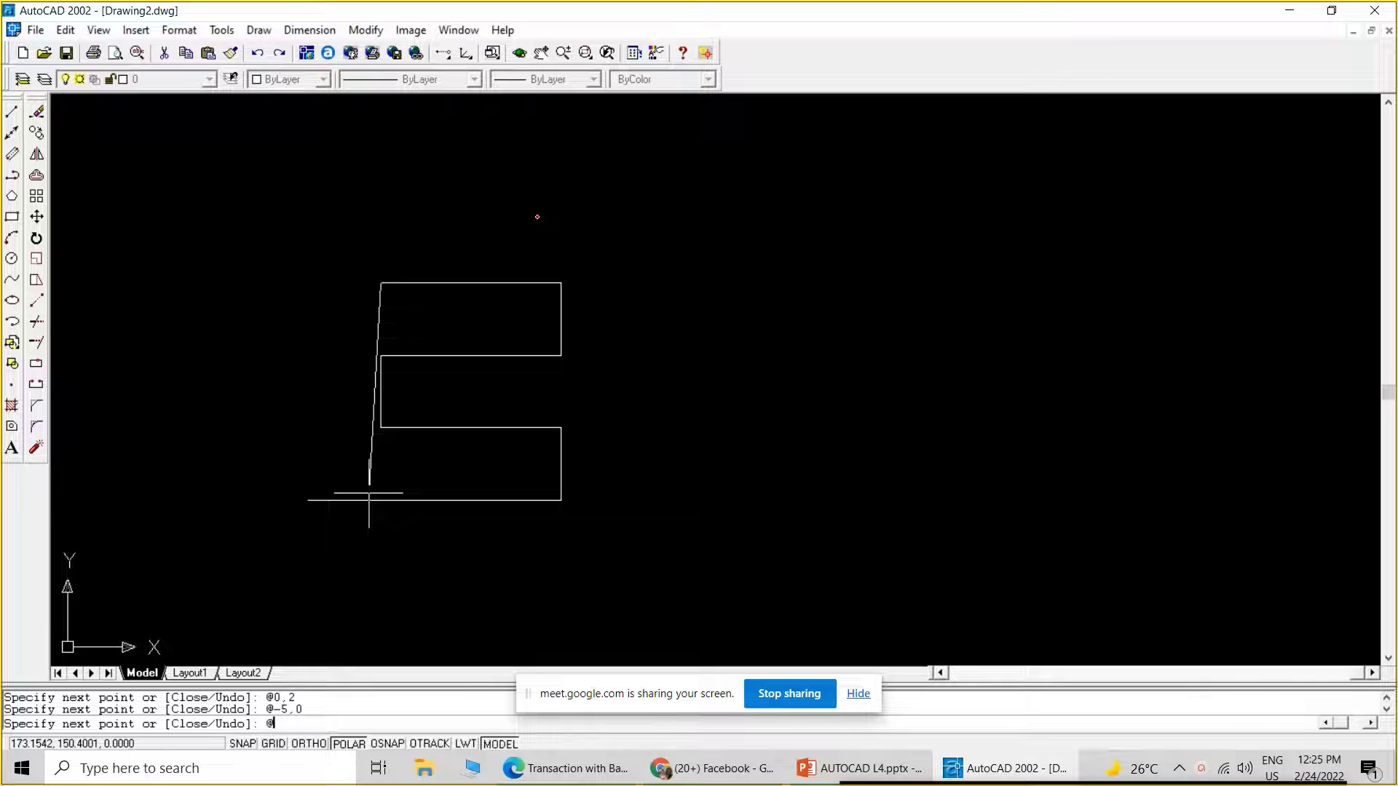
pyautogui.write('0,2')
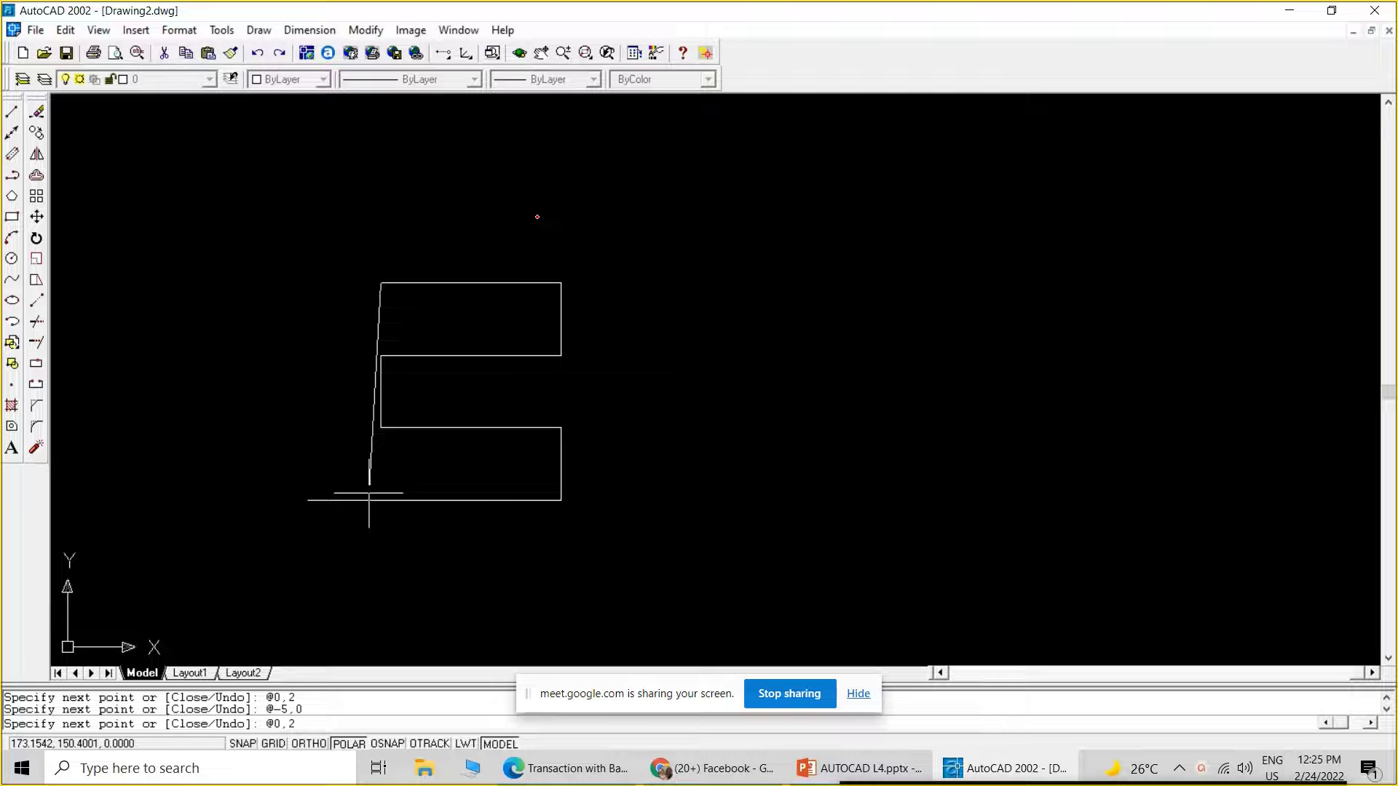
pyautogui.press('Return')
pyautogui.write('@')
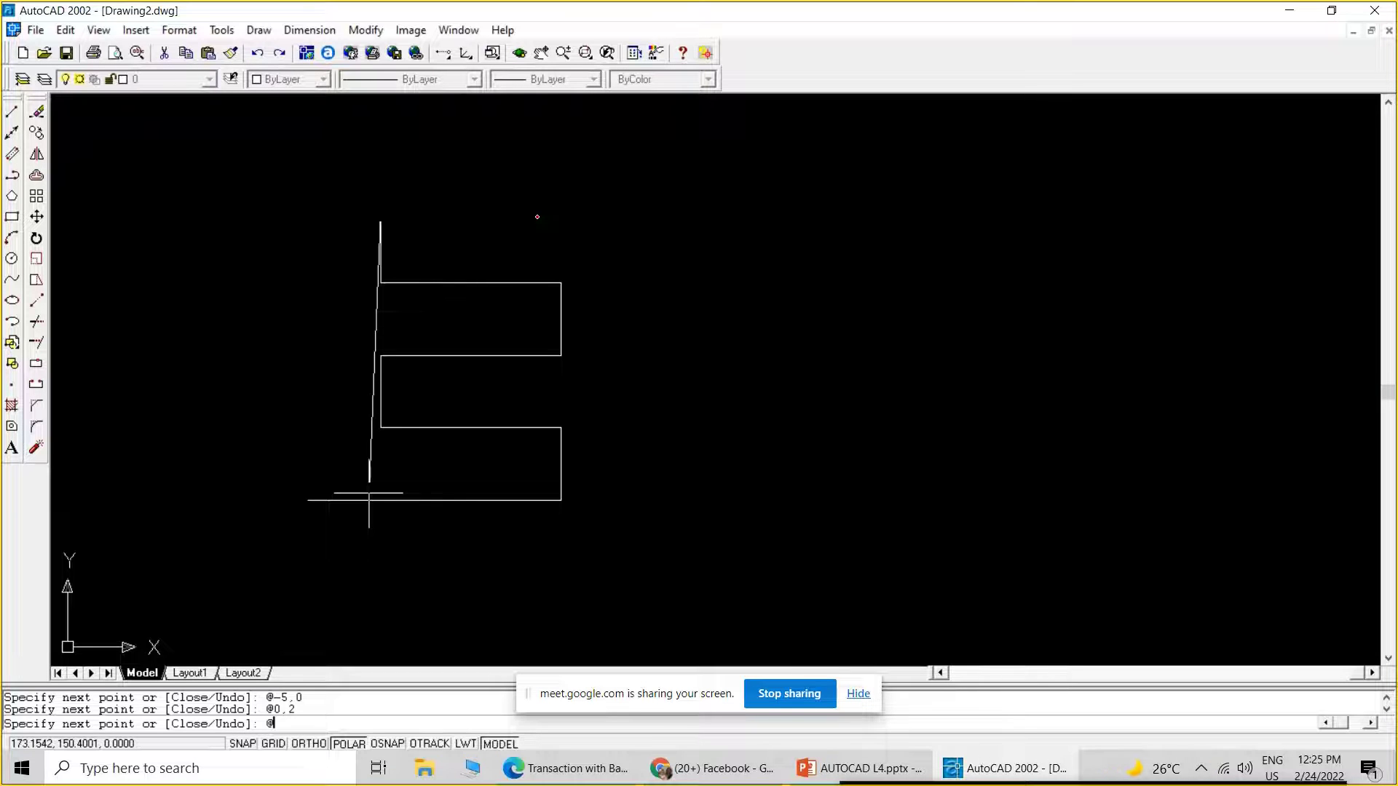
pyautogui.write('5,0')
pyautogui.press('Return')
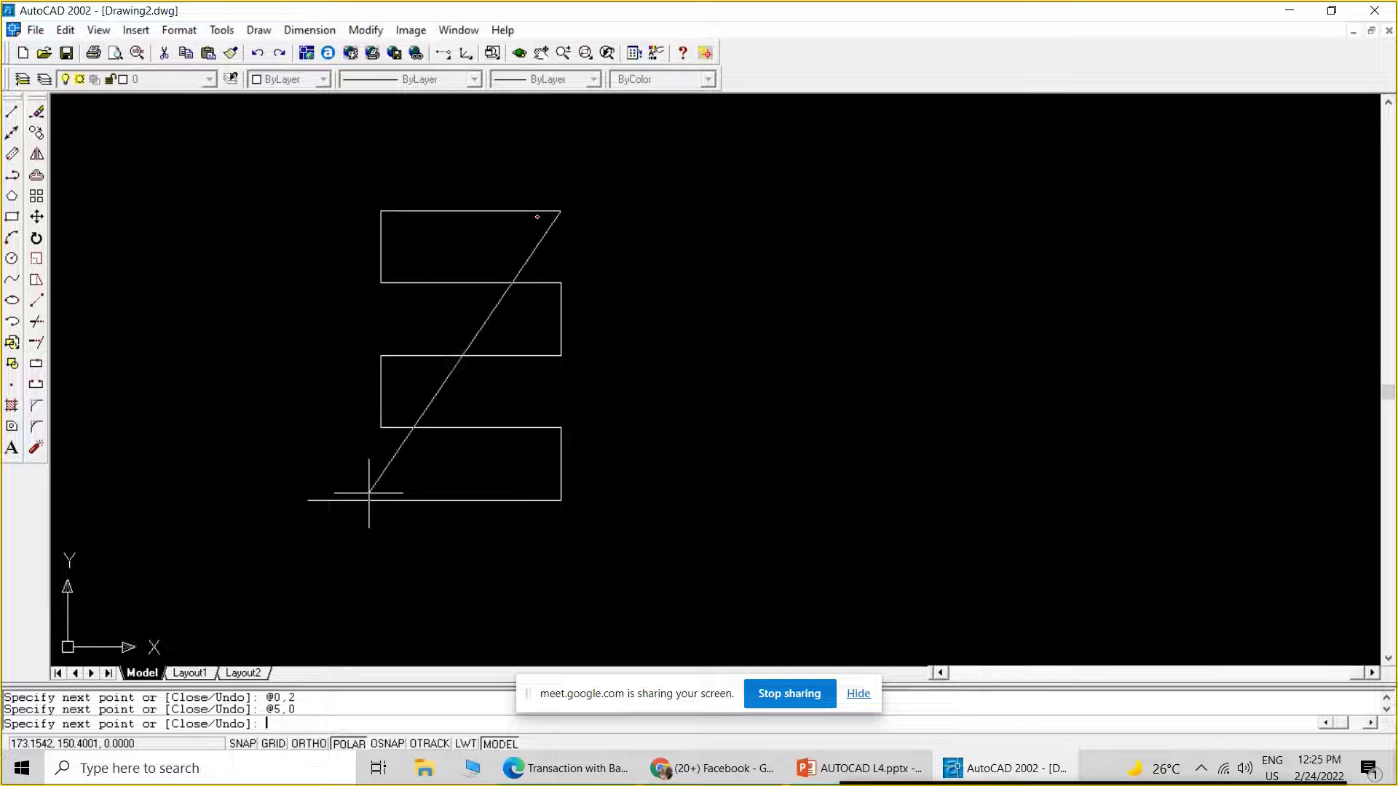
pyautogui.write('@0')
pyautogui.write(',2')
pyautogui.press('Return')
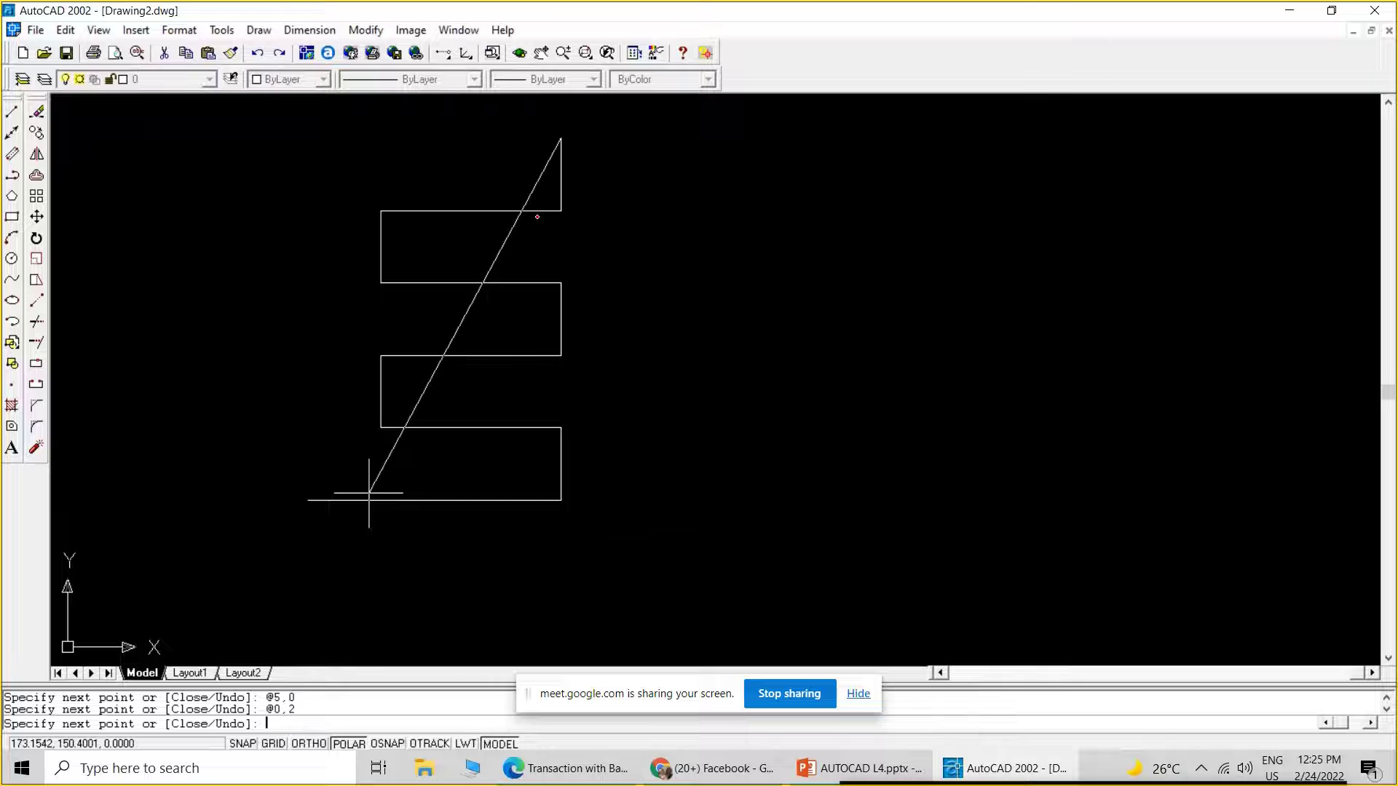
pyautogui.write('@')
pyautogui.write('-7,0')
pyautogui.press('Return')
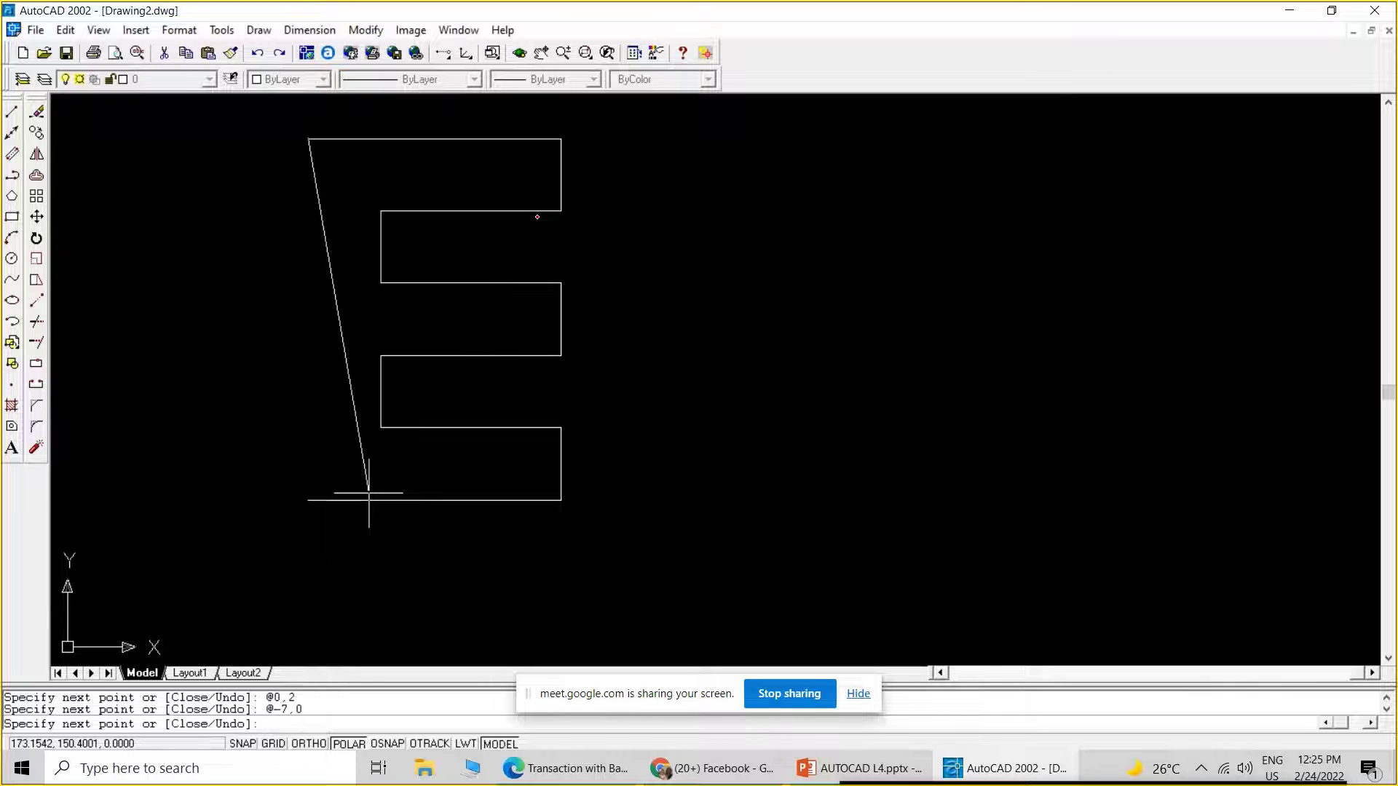
pyautogui.write('@0,')
pyautogui.write('-1')
pyautogui.write('0')
pyautogui.press('Return')
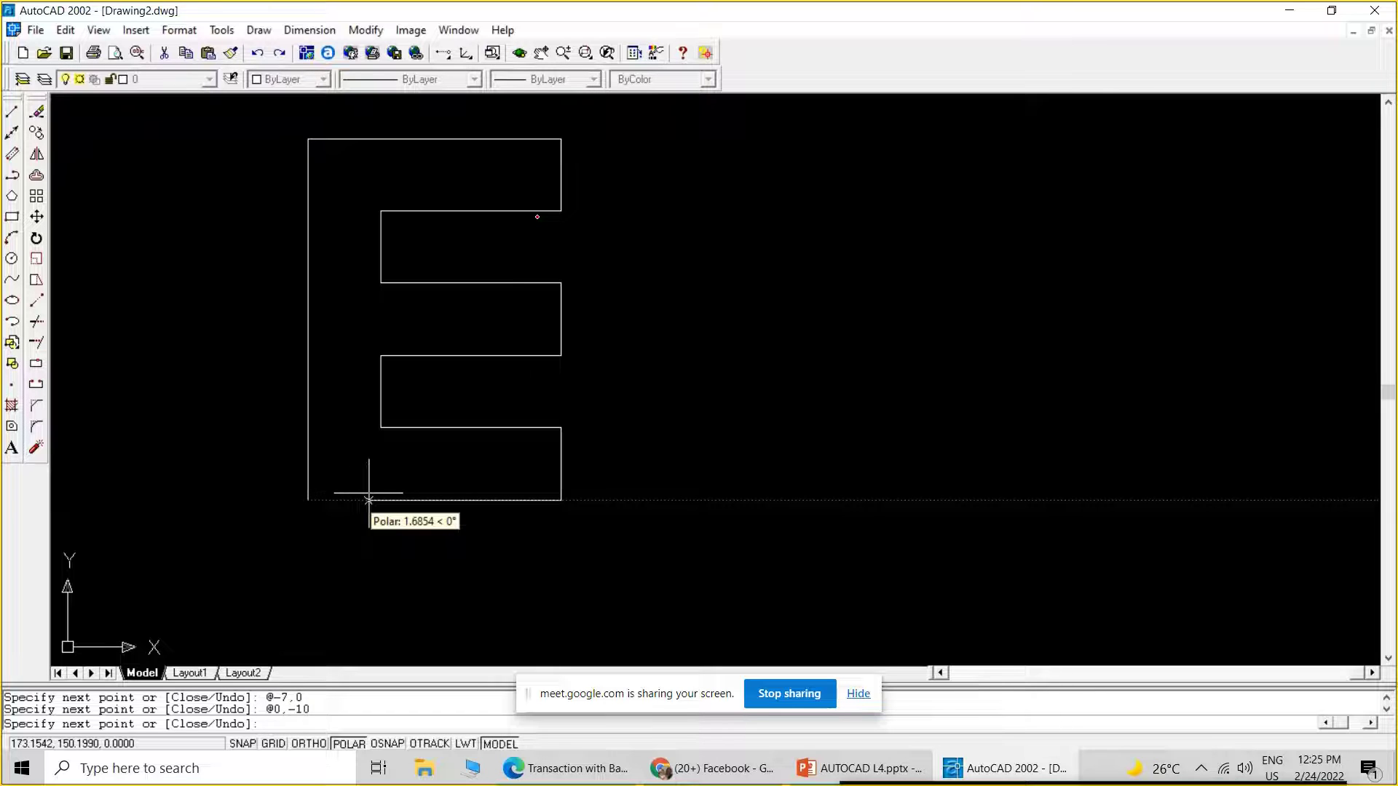
pyautogui.press('Escape')
# Zoom to extents so the T and E outlines fill the drawing area
pyautogui.write('z')
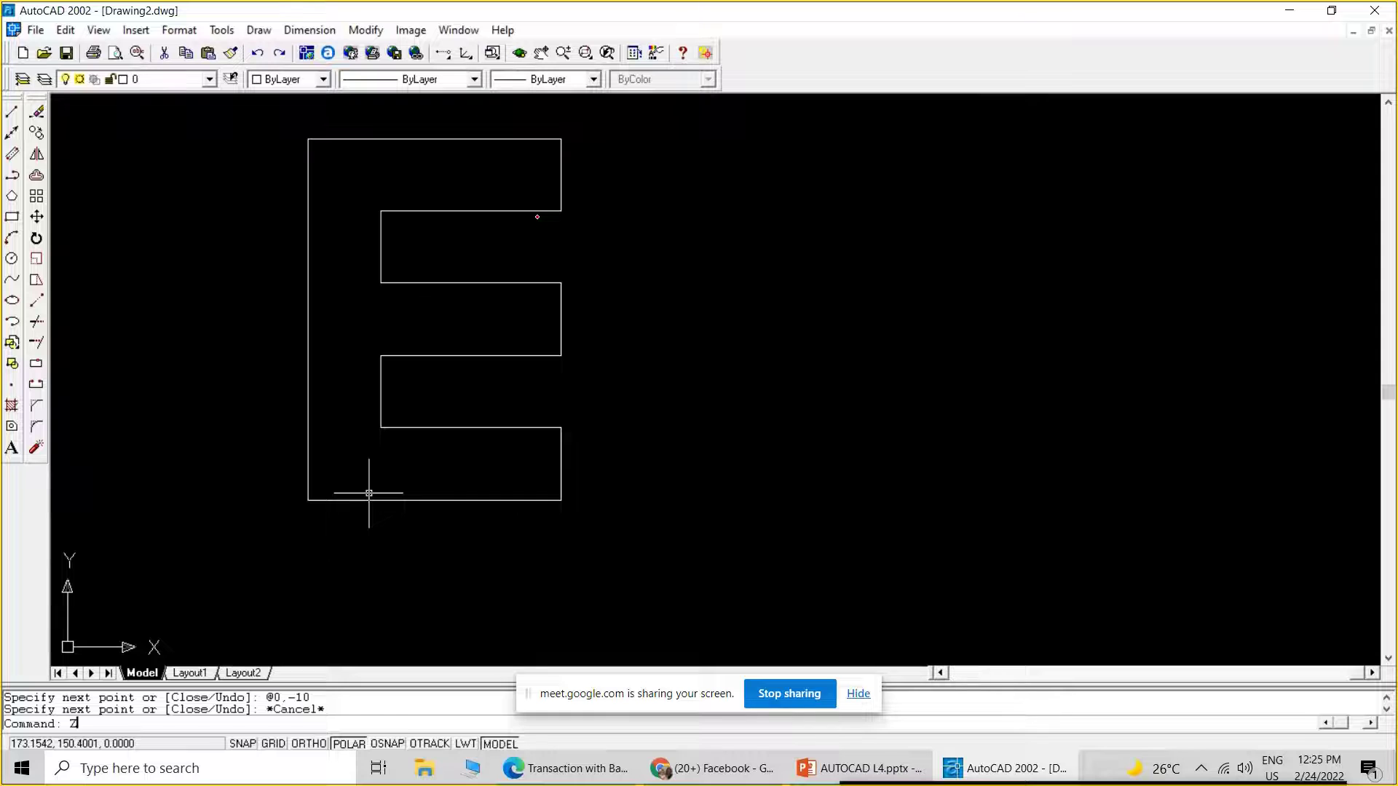
pyautogui.press('Return')
pyautogui.write('e')
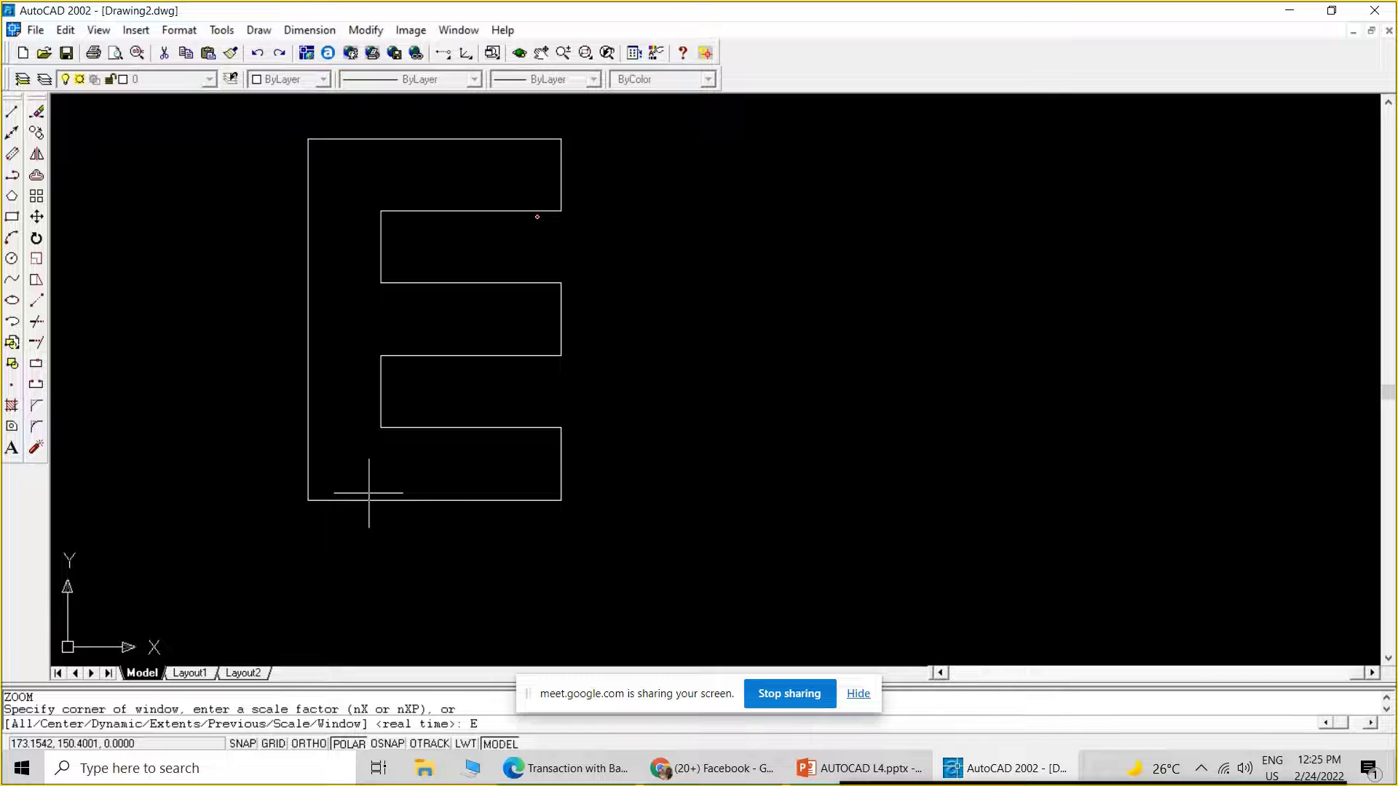
pyautogui.press('Escape')
pyautogui.write('z')
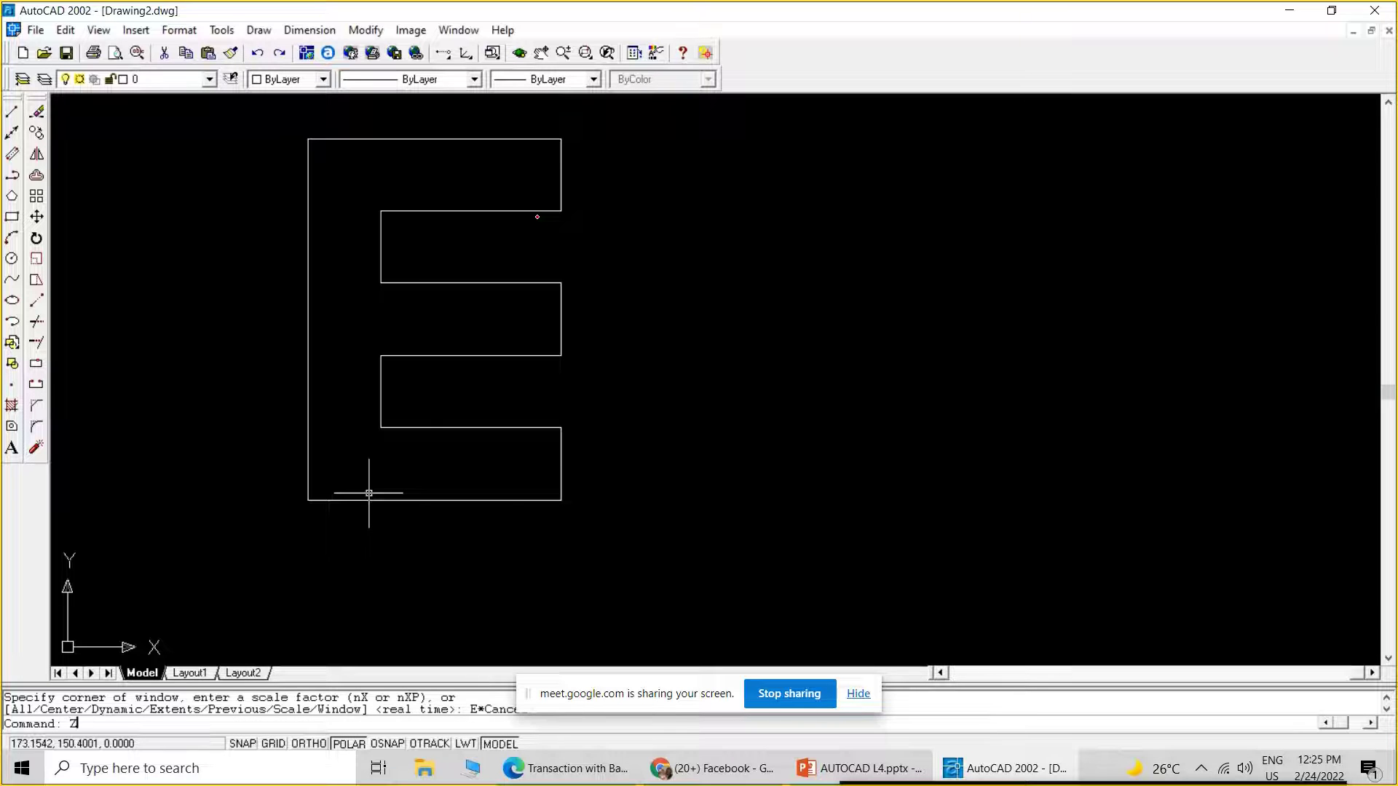
pyautogui.press('Return')
pyautogui.write('e')
pyautogui.press('Return')
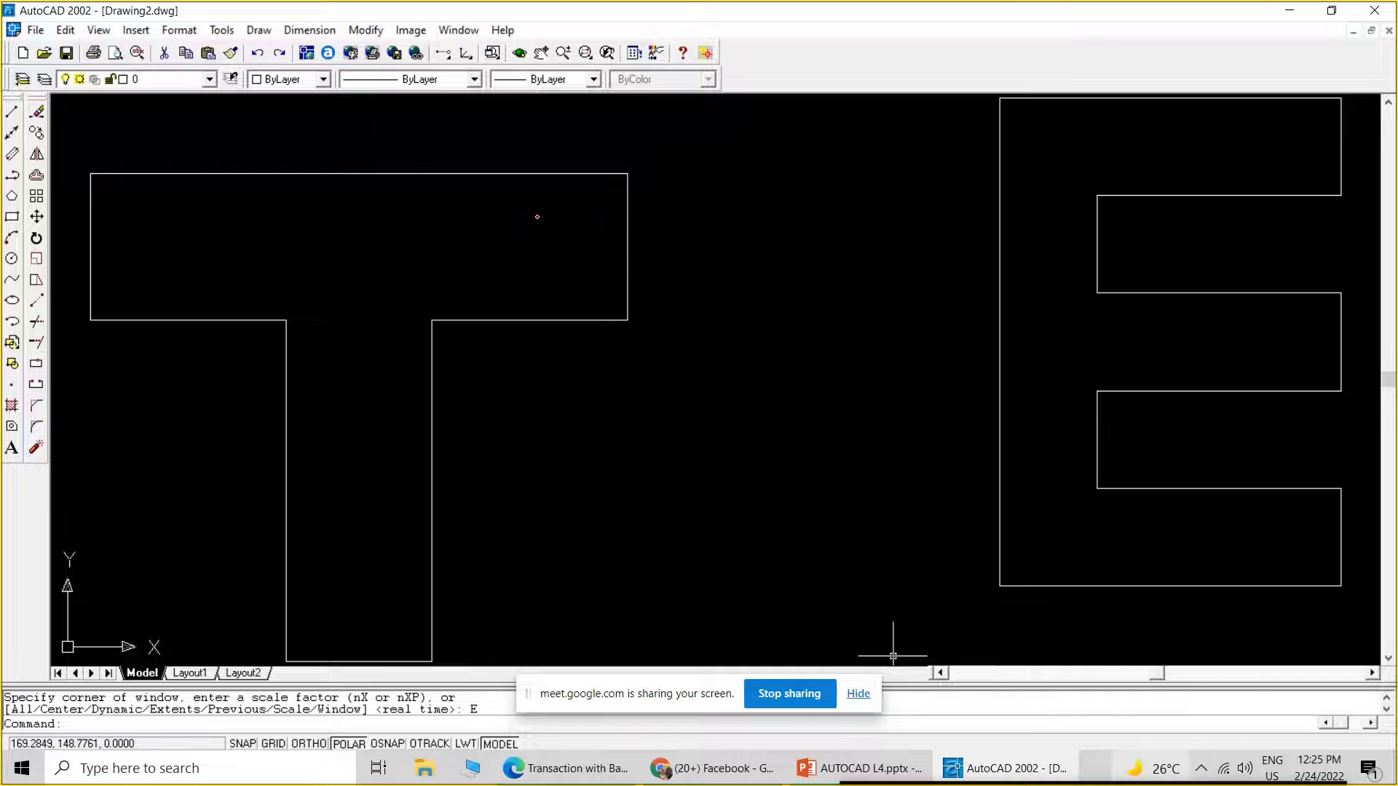
pyautogui.click(1203, 774)
# Circle the letter H on the HOME WORK LETTER slide in red ink
pyautogui.click(1165, 731)
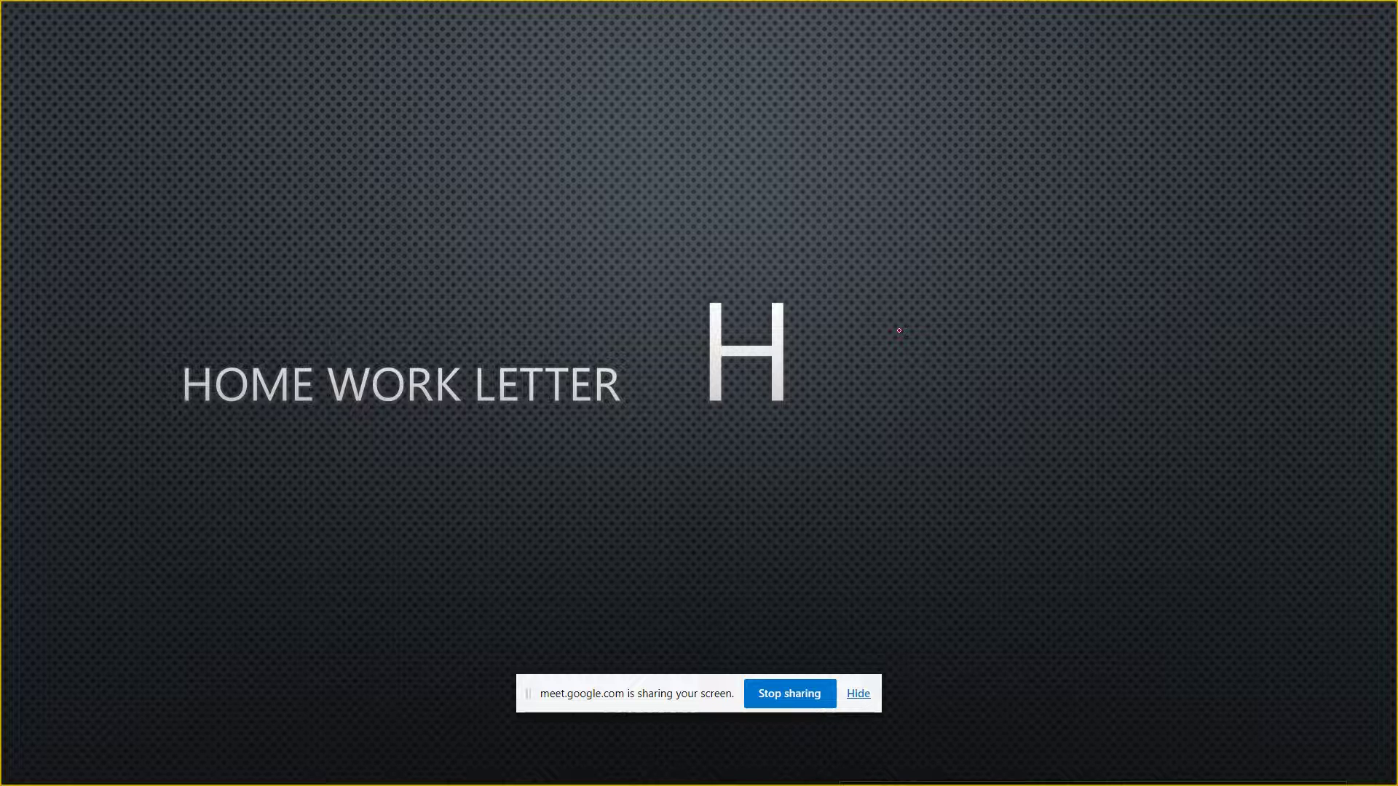
pyautogui.moveTo(792, 257); pyautogui.dragTo(767, 258)
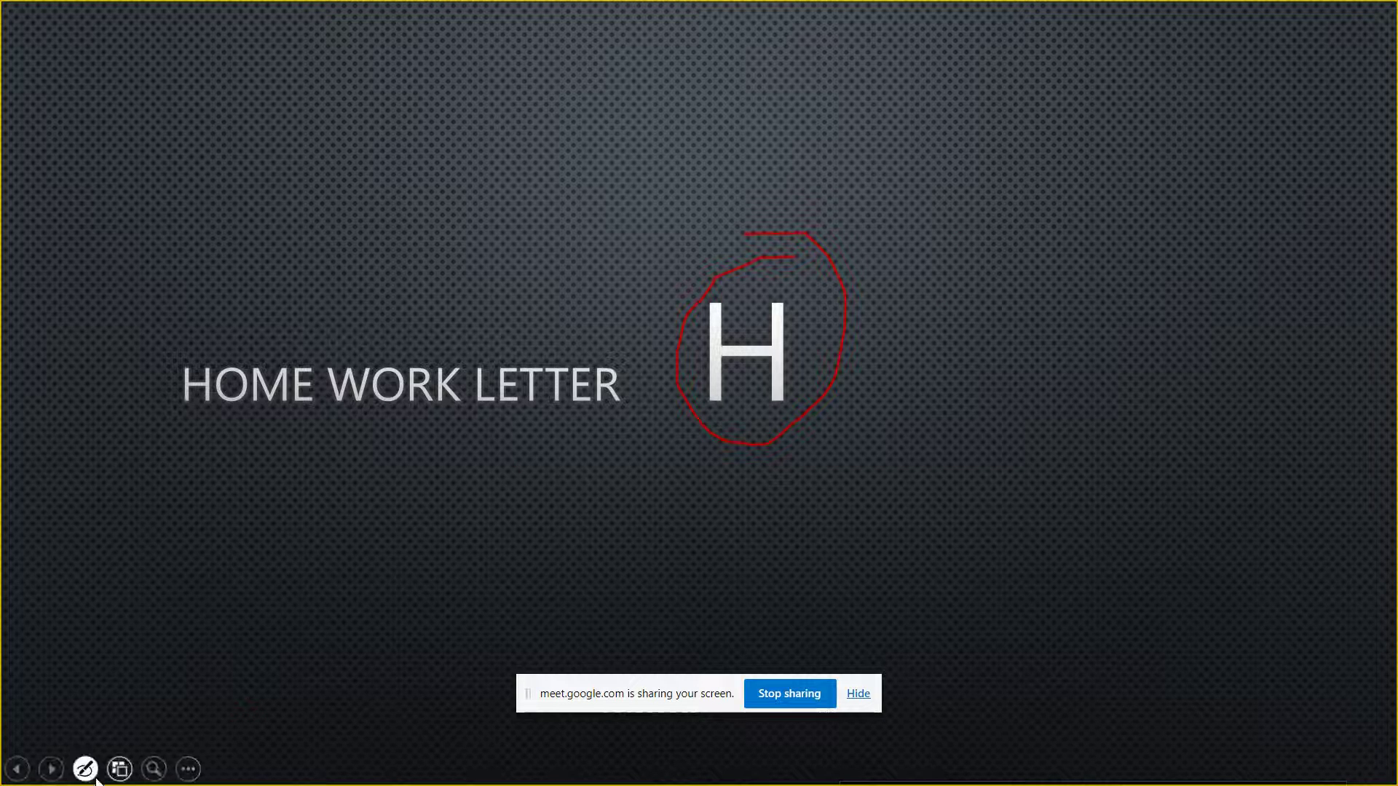
pyautogui.click(79, 772)
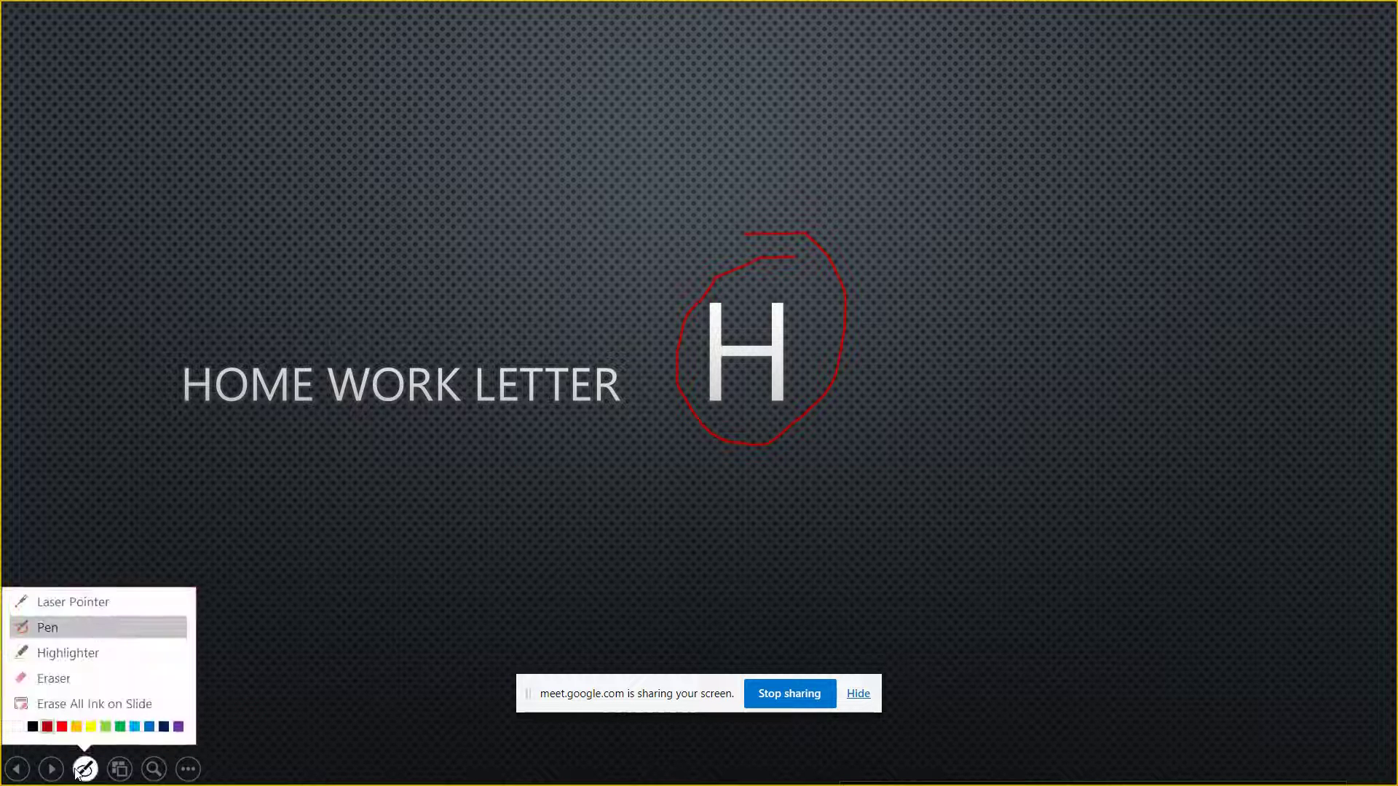
# Switch to orange ink and sketch a block H, with arrows marking its crossbar and right stem widths
pyautogui.click(77, 726)
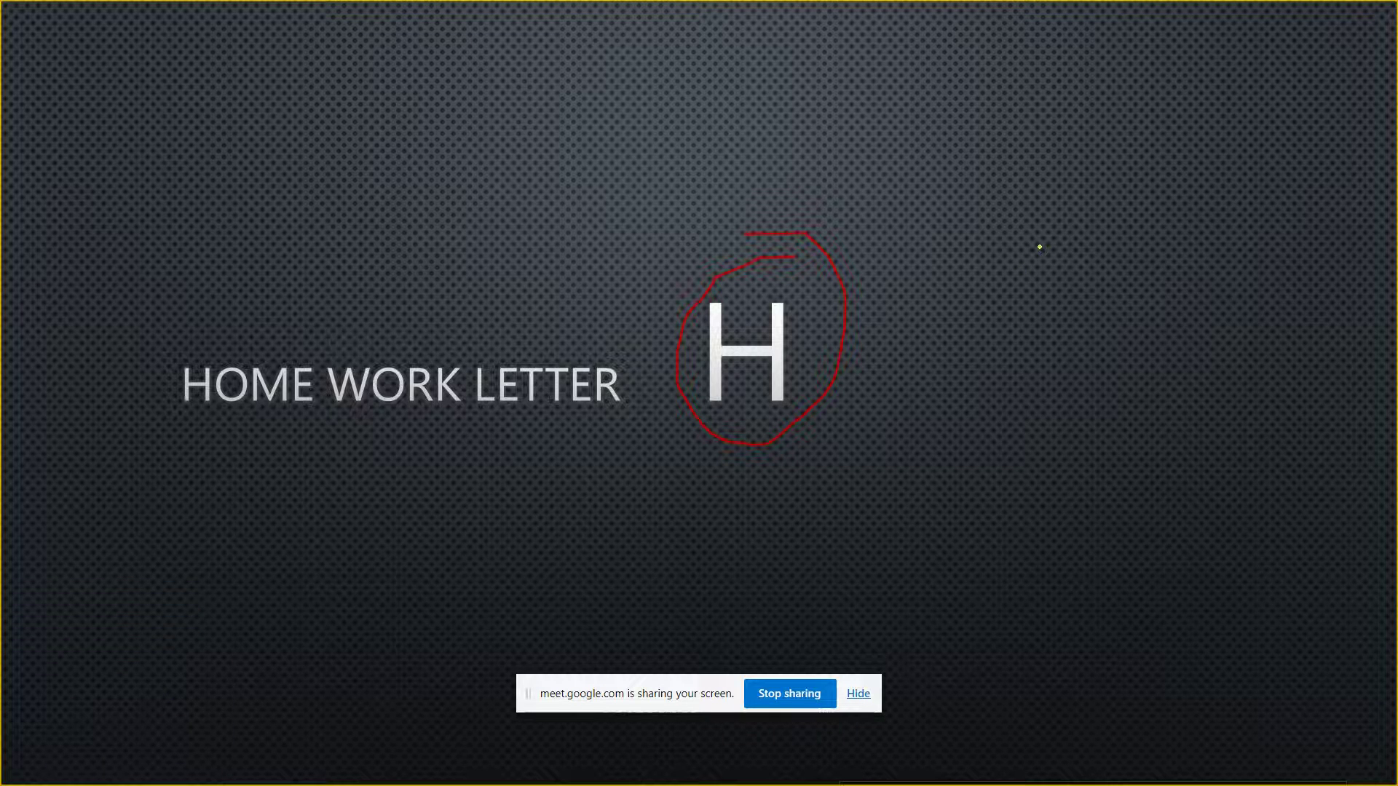
pyautogui.moveTo(1056, 210)
pyautogui.mouseDown()
pyautogui.moveTo(1070, 411)
pyautogui.moveTo(1155, 311)
pyautogui.moveTo(1237, 407)
pyautogui.moveTo(1215, 182)
pyautogui.moveTo(1147, 188)
pyautogui.moveTo(1149, 288)
pyautogui.moveTo(1066, 285)
pyautogui.moveTo(1081, 208)
pyautogui.moveTo(1048, 216)
pyautogui.mouseUp()
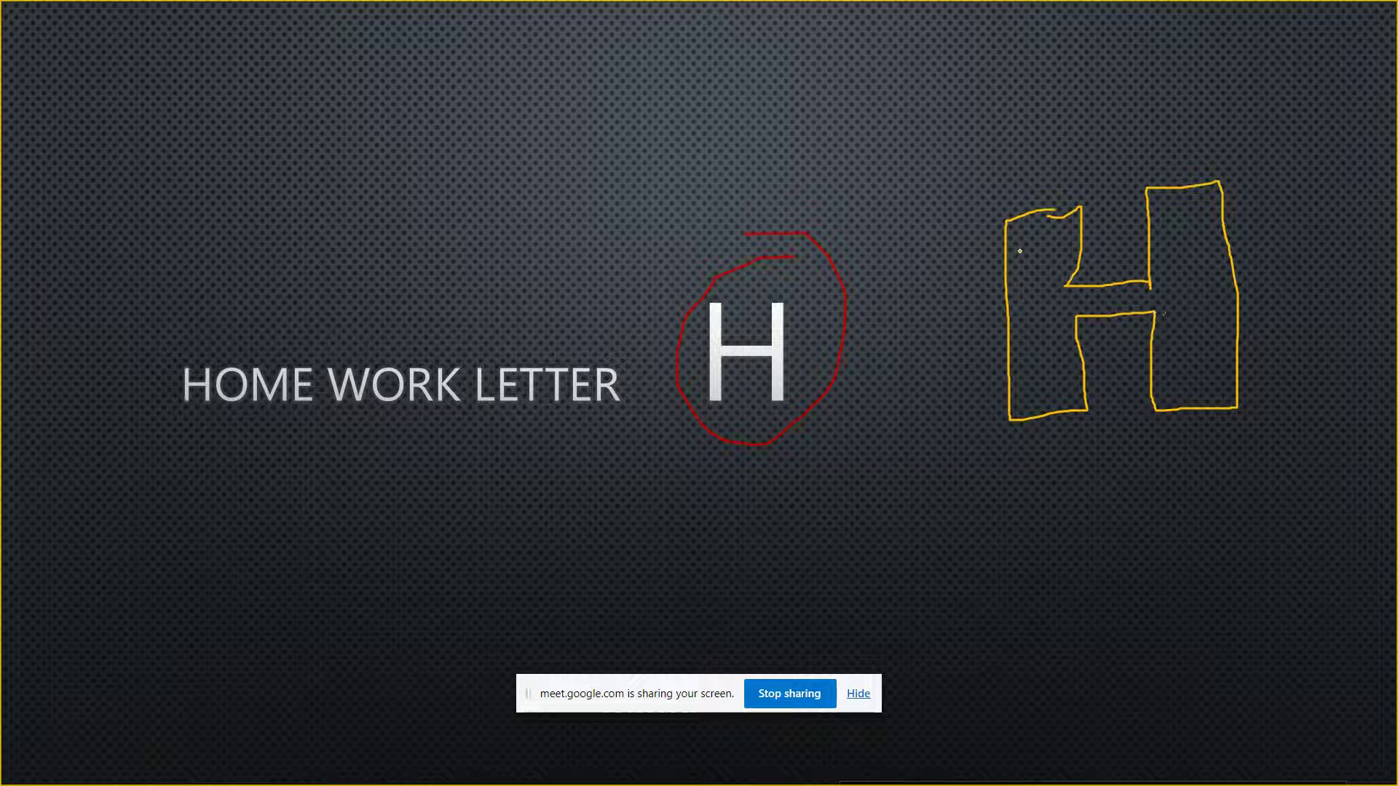
pyautogui.moveTo(1117, 282)
pyautogui.mouseDown()
pyautogui.moveTo(1115, 320)
pyautogui.moveTo(1115, 281)
pyautogui.mouseUp()
pyautogui.moveTo(1154, 359)
pyautogui.mouseDown()
pyautogui.moveTo(1240, 355)
pyautogui.moveTo(1156, 358)
pyautogui.moveTo(1165, 365)
pyautogui.mouseUp()
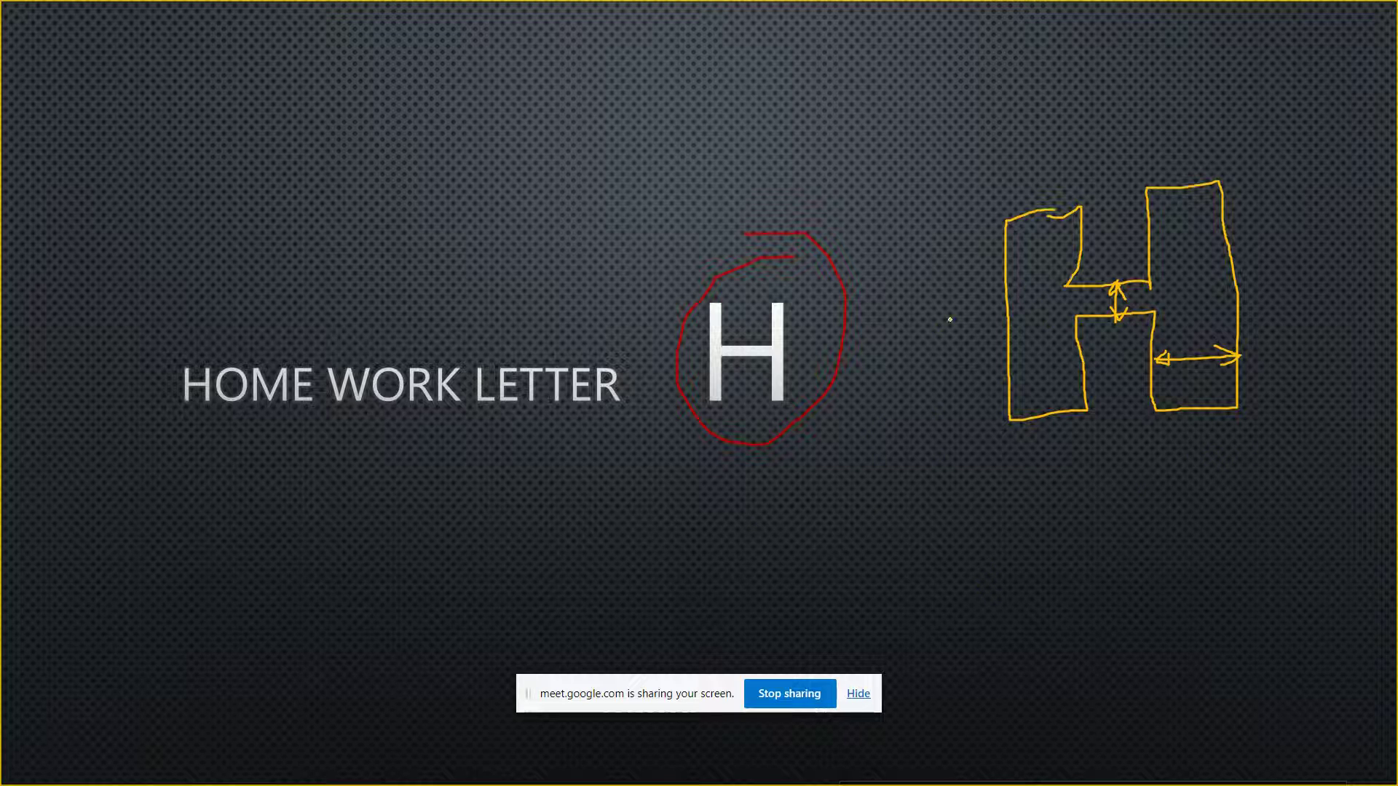
# Write 15 beside the inked H and 2 over 3 above its left stem, then sketch a stepped L below
pyautogui.moveTo(937, 312)
pyautogui.mouseDown()
pyautogui.moveTo(937, 336)
pyautogui.moveTo(945, 307)
pyautogui.moveTo(960, 318)
pyautogui.moveTo(950, 341)
pyautogui.mouseUp()
pyautogui.moveTo(1036, 174)
pyautogui.mouseDown()
pyautogui.moveTo(1053, 196)
pyautogui.moveTo(1025, 202)
pyautogui.mouseUp()
pyautogui.moveTo(1033, 139); pyautogui.dragTo(1050, 161)
pyautogui.moveTo(1040, 162); pyautogui.dragTo(1090, 154)
pyautogui.moveTo(1033, 496)
pyautogui.mouseDown()
pyautogui.moveTo(1037, 639)
pyautogui.moveTo(1244, 663)
pyautogui.moveTo(1042, 496)
pyautogui.mouseUp()
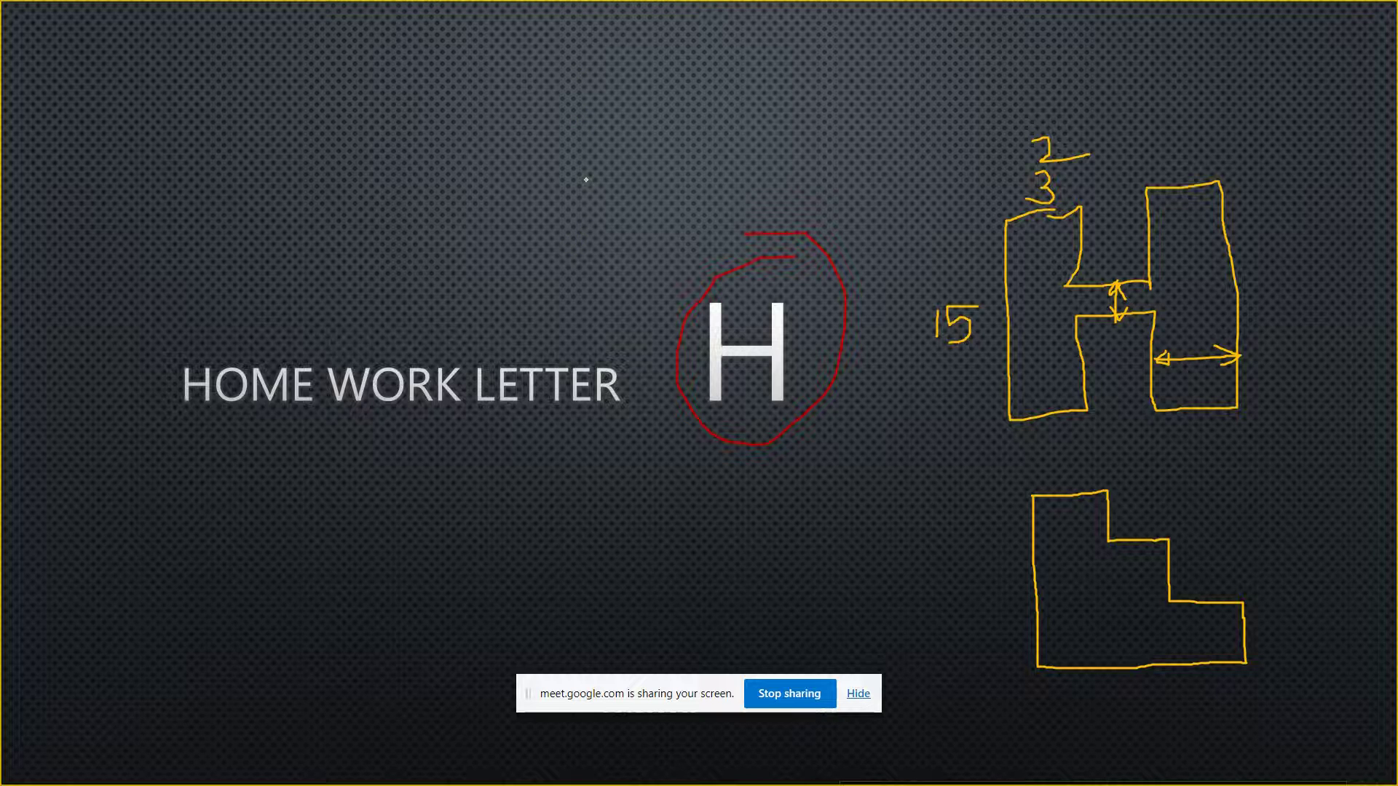
# Draw crossing orange lines above the title and extend them into a stepped, angular outlined figure
pyautogui.moveTo(472, 168); pyautogui.dragTo(741, 162)
pyautogui.moveTo(602, 60); pyautogui.dragTo(593, 250)
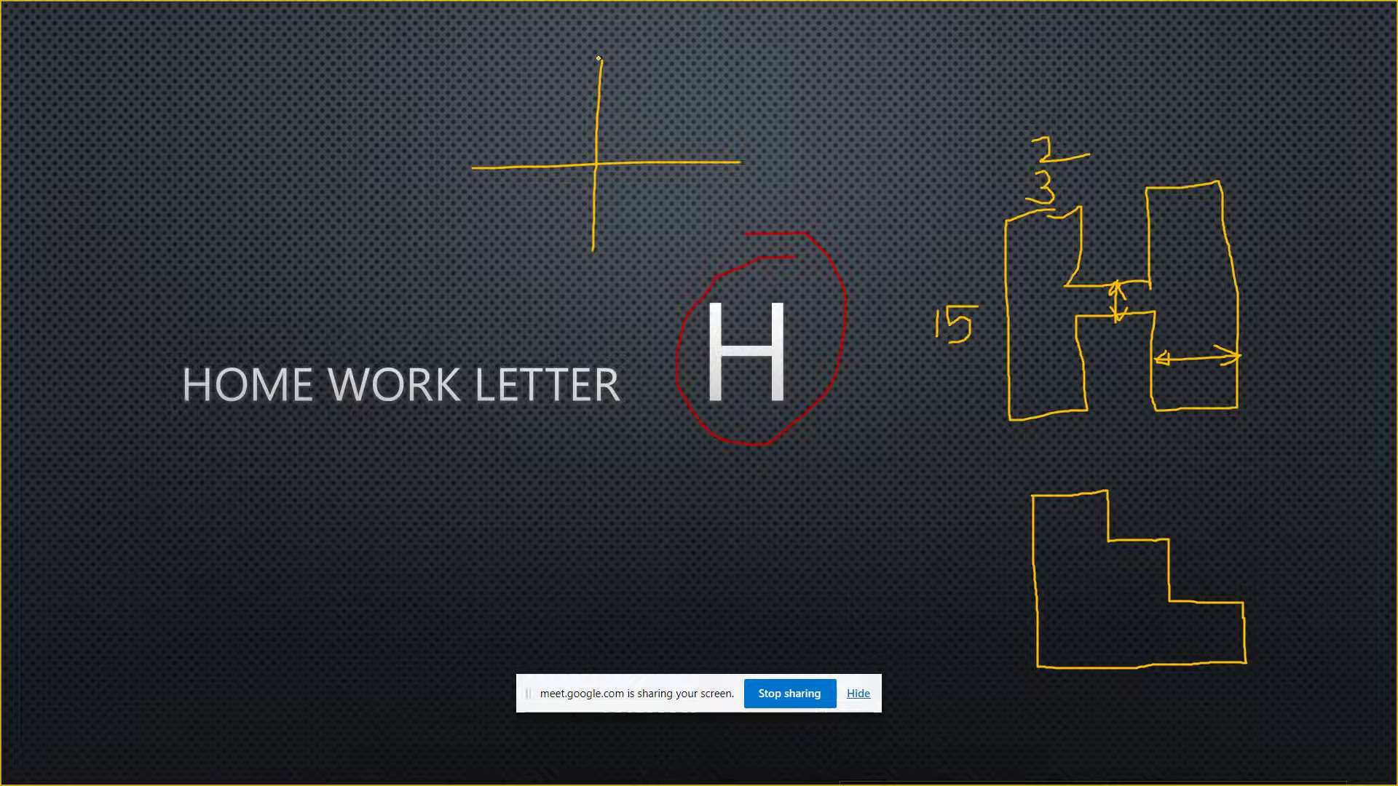
pyautogui.moveTo(597, 59); pyautogui.dragTo(700, 58)
pyautogui.moveTo(734, 165); pyautogui.dragTo(721, 258)
pyautogui.moveTo(595, 242); pyautogui.dragTo(458, 269)
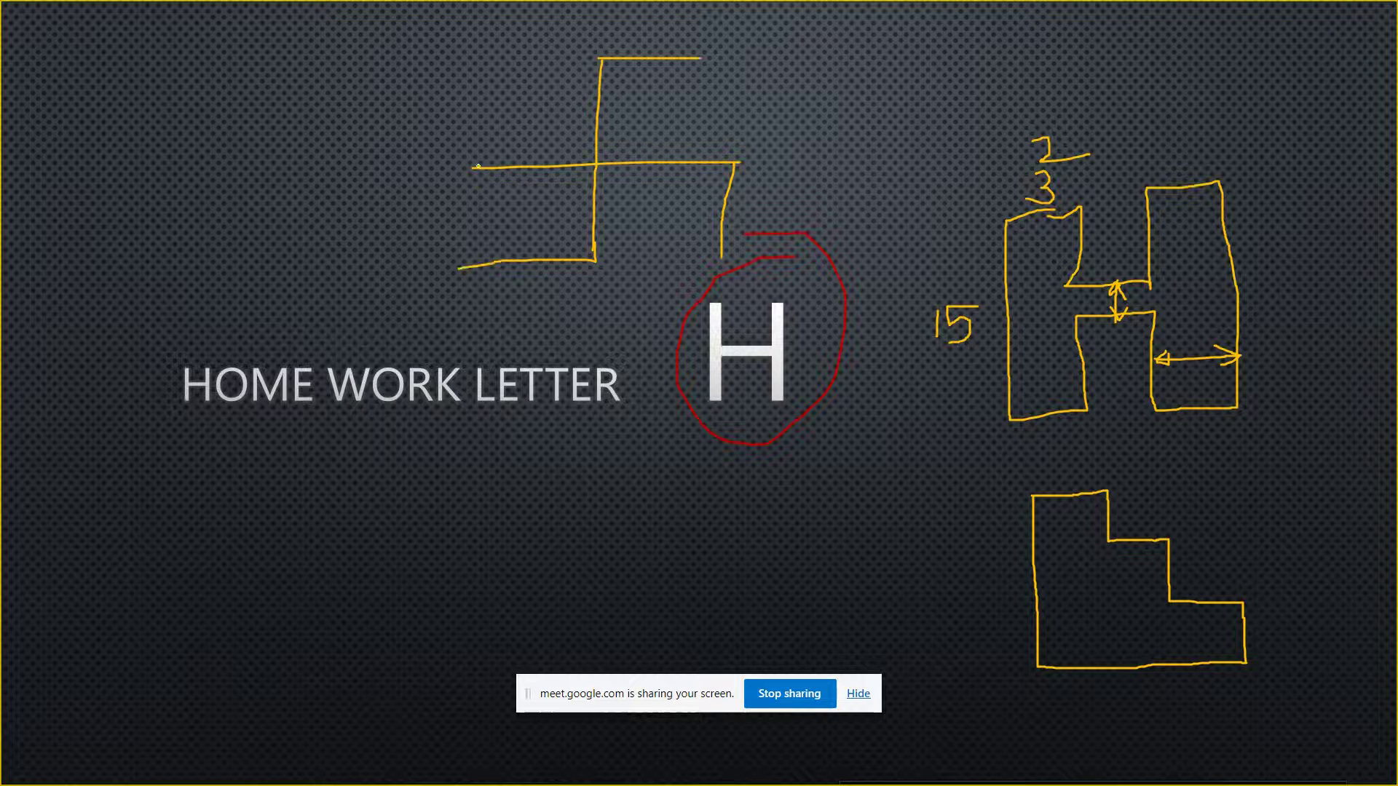
pyautogui.moveTo(476, 167); pyautogui.dragTo(478, 27)
pyautogui.moveTo(720, 258)
pyautogui.mouseDown()
pyautogui.moveTo(693, 258)
pyautogui.moveTo(688, 193)
pyautogui.moveTo(630, 196)
pyautogui.moveTo(619, 294)
pyautogui.moveTo(489, 302)
pyautogui.moveTo(466, 271)
pyautogui.mouseUp()
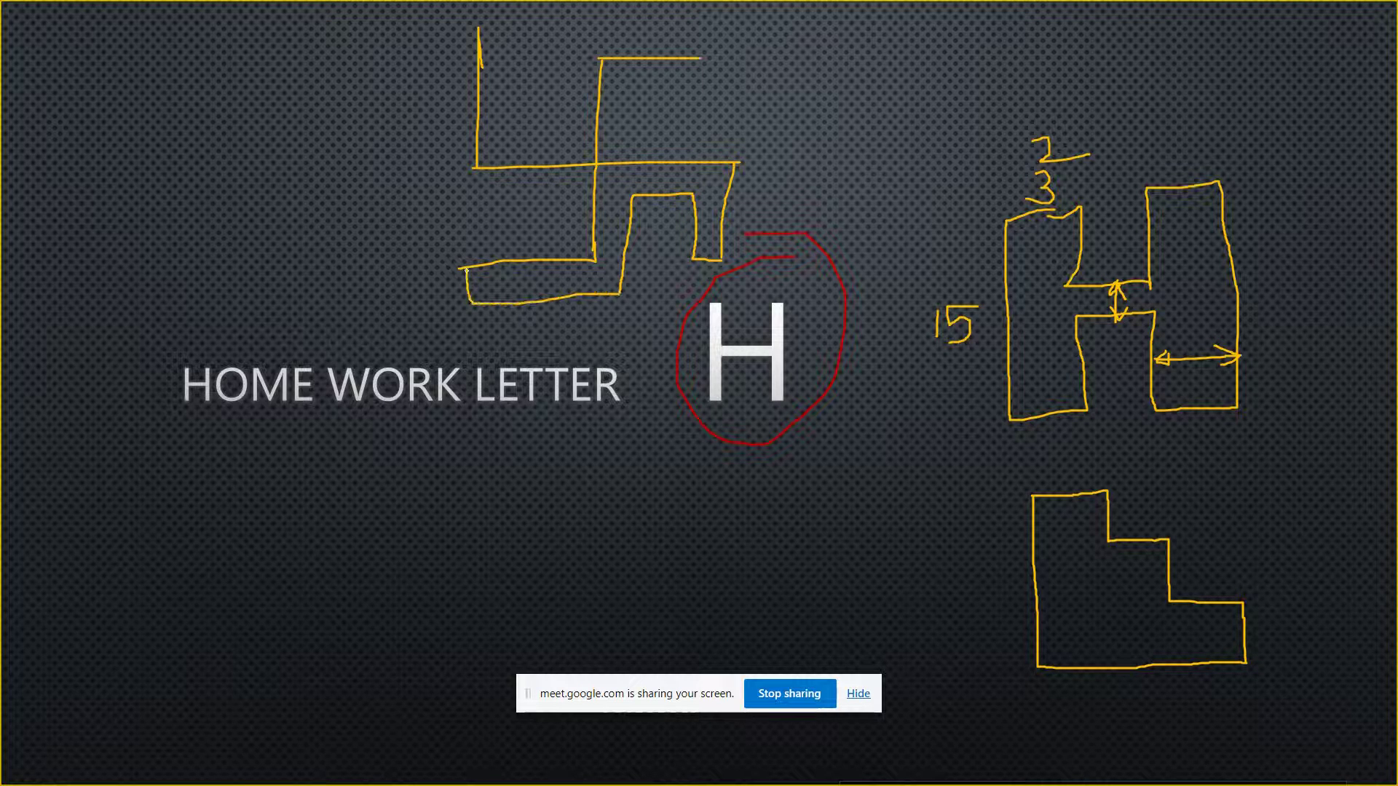
pyautogui.moveTo(477, 32)
pyautogui.mouseDown()
pyautogui.moveTo(532, 55)
pyautogui.moveTo(527, 116)
pyautogui.moveTo(732, 117)
pyautogui.mouseUp()
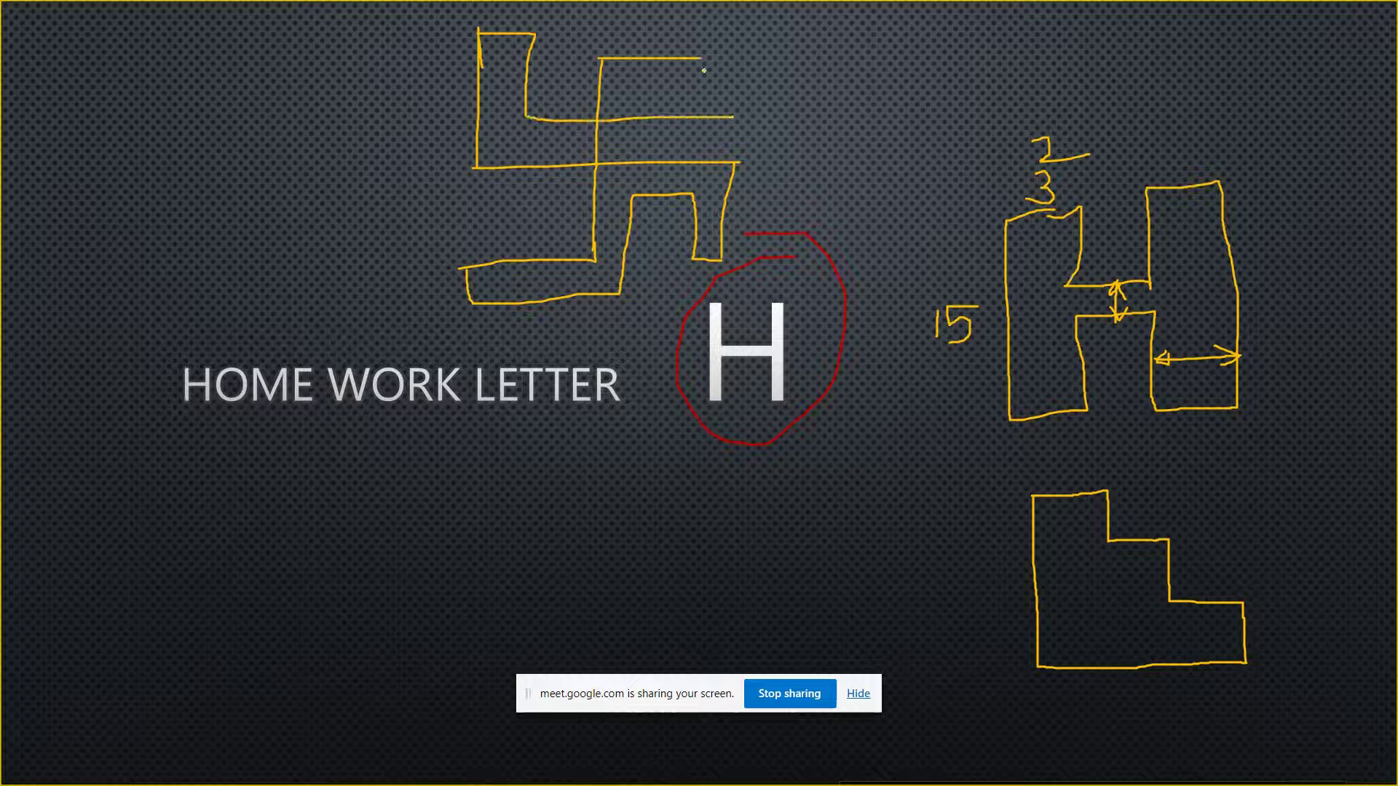
pyautogui.moveTo(701, 57)
pyautogui.mouseDown()
pyautogui.moveTo(723, 59)
pyautogui.moveTo(723, 73)
pyautogui.moveTo(638, 78)
pyautogui.moveTo(730, 114)
pyautogui.moveTo(711, 128)
pyautogui.mouseUp()
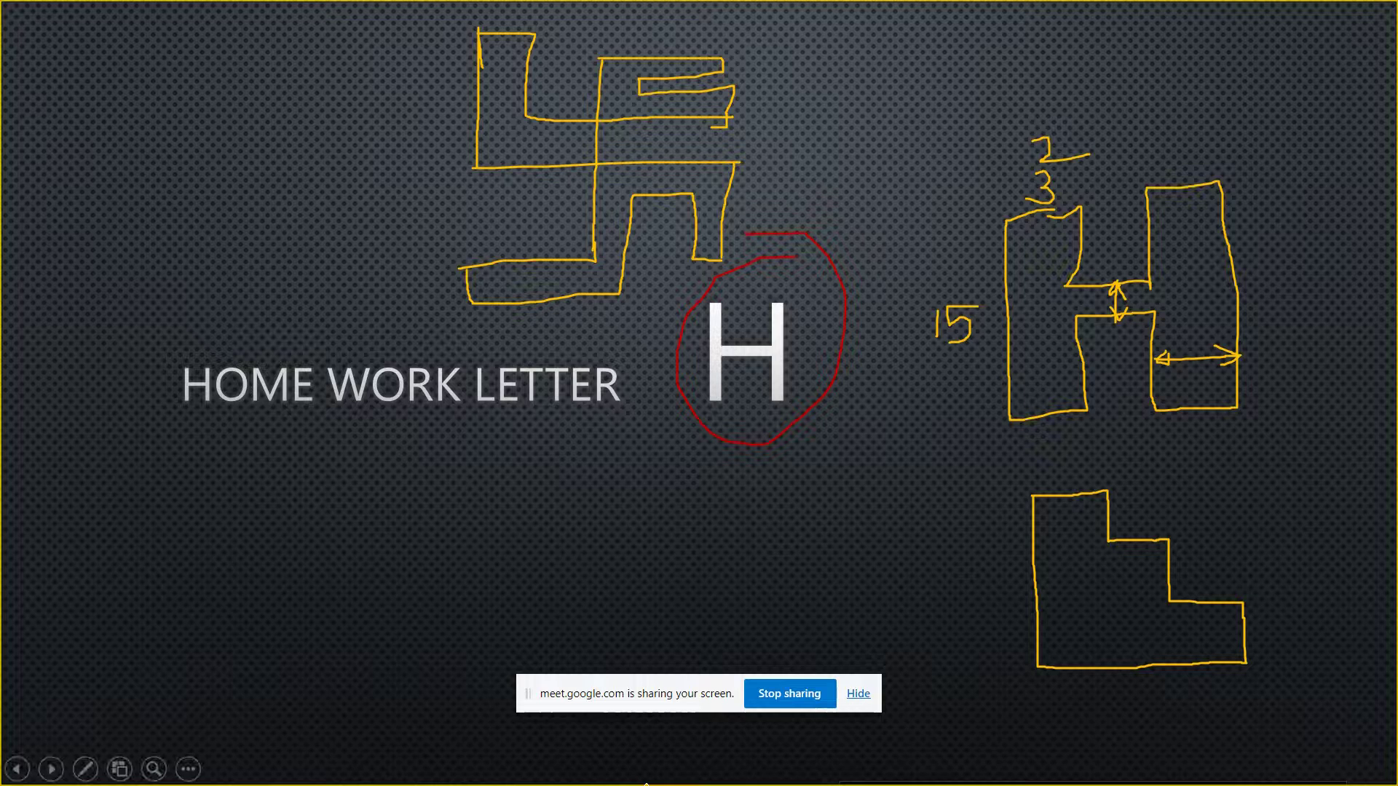
# Exit the slideshow with Esc, bringing up the keep-ink-annotations prompt
pyautogui.press('Escape')
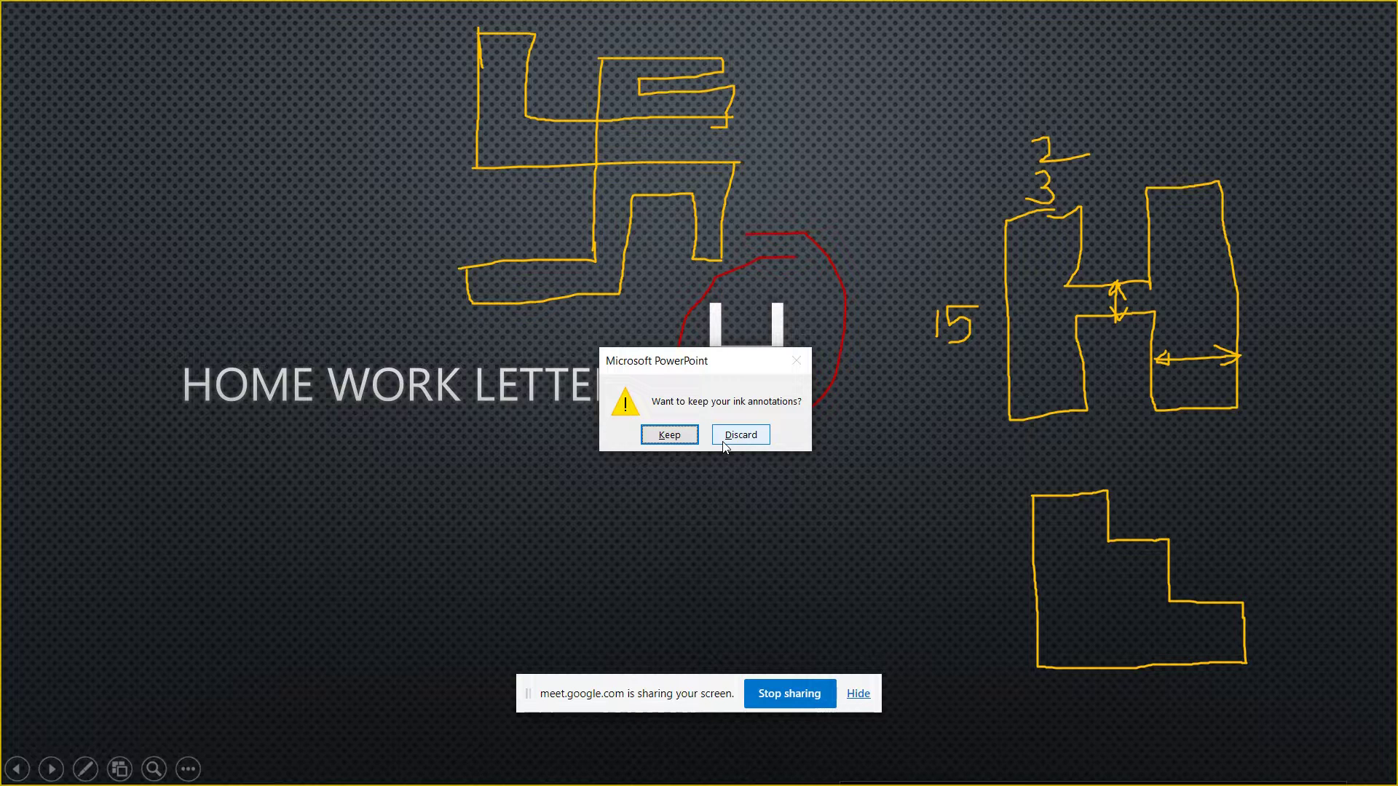
# Discard the ink annotations, returning to the clean slide 7 in Normal view
pyautogui.click(740, 435)
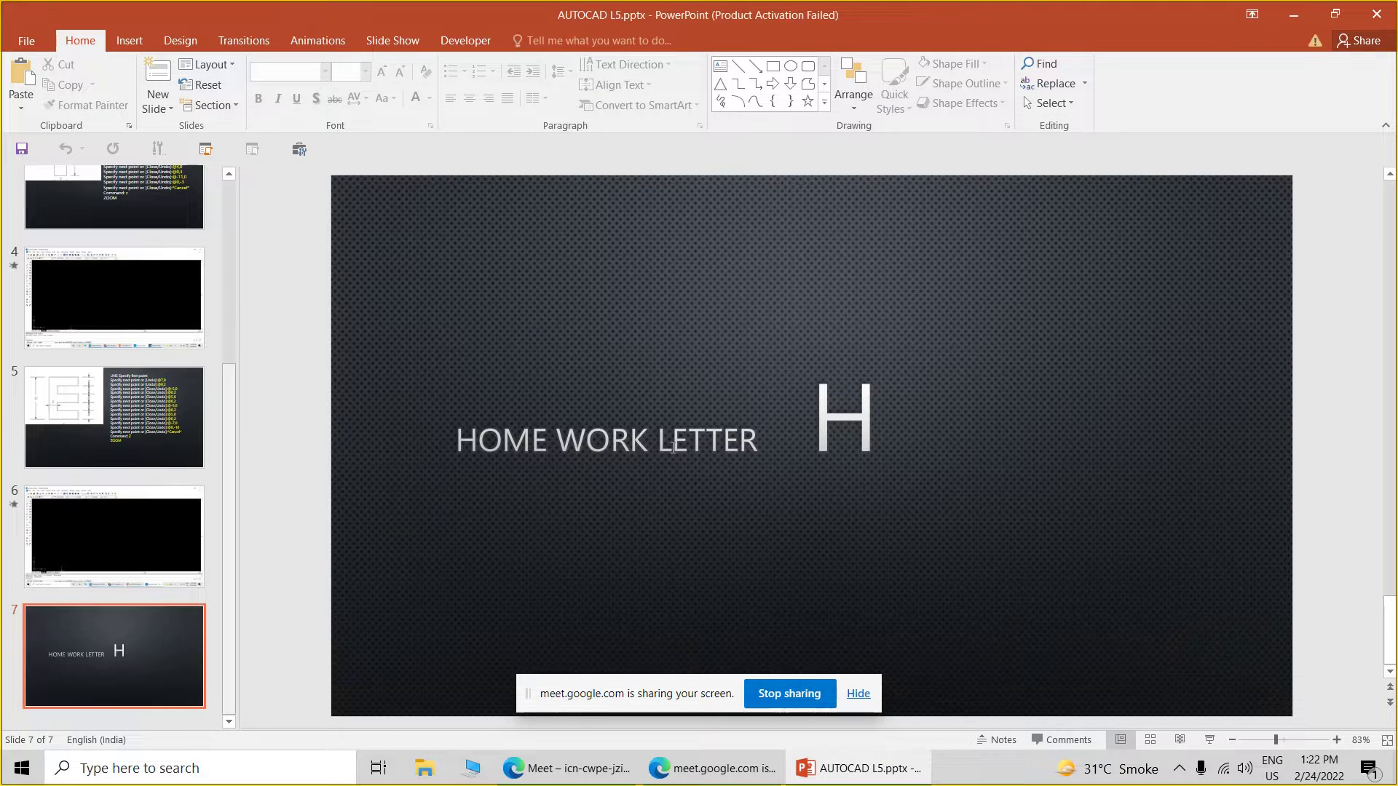
# Close the PowerPoint presentation so the Google Meet call, still presenting the entire screen, is in front
pyautogui.click(1375, 23)
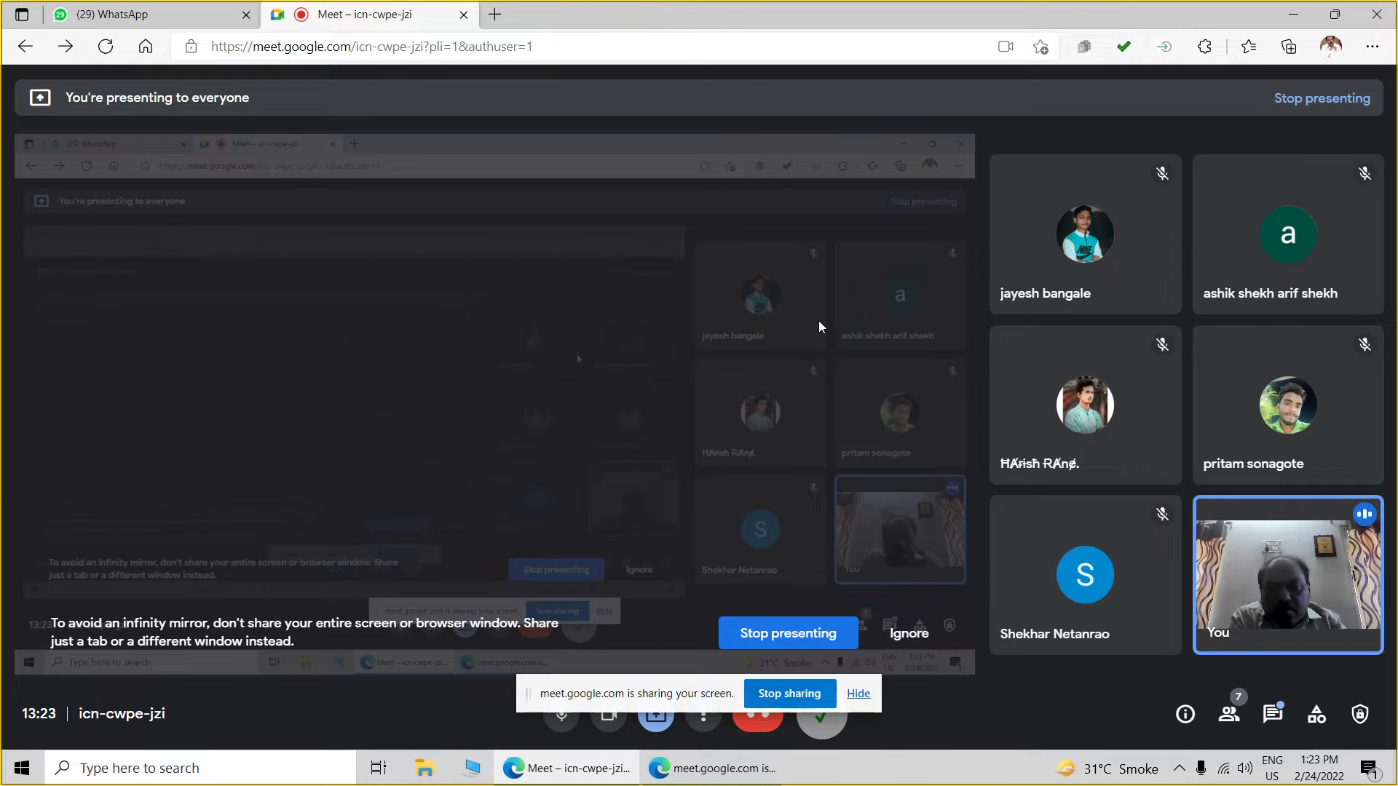
# Stop presenting the entire screen in Meet and on the browser sharing bar
pyautogui.click(661, 724)
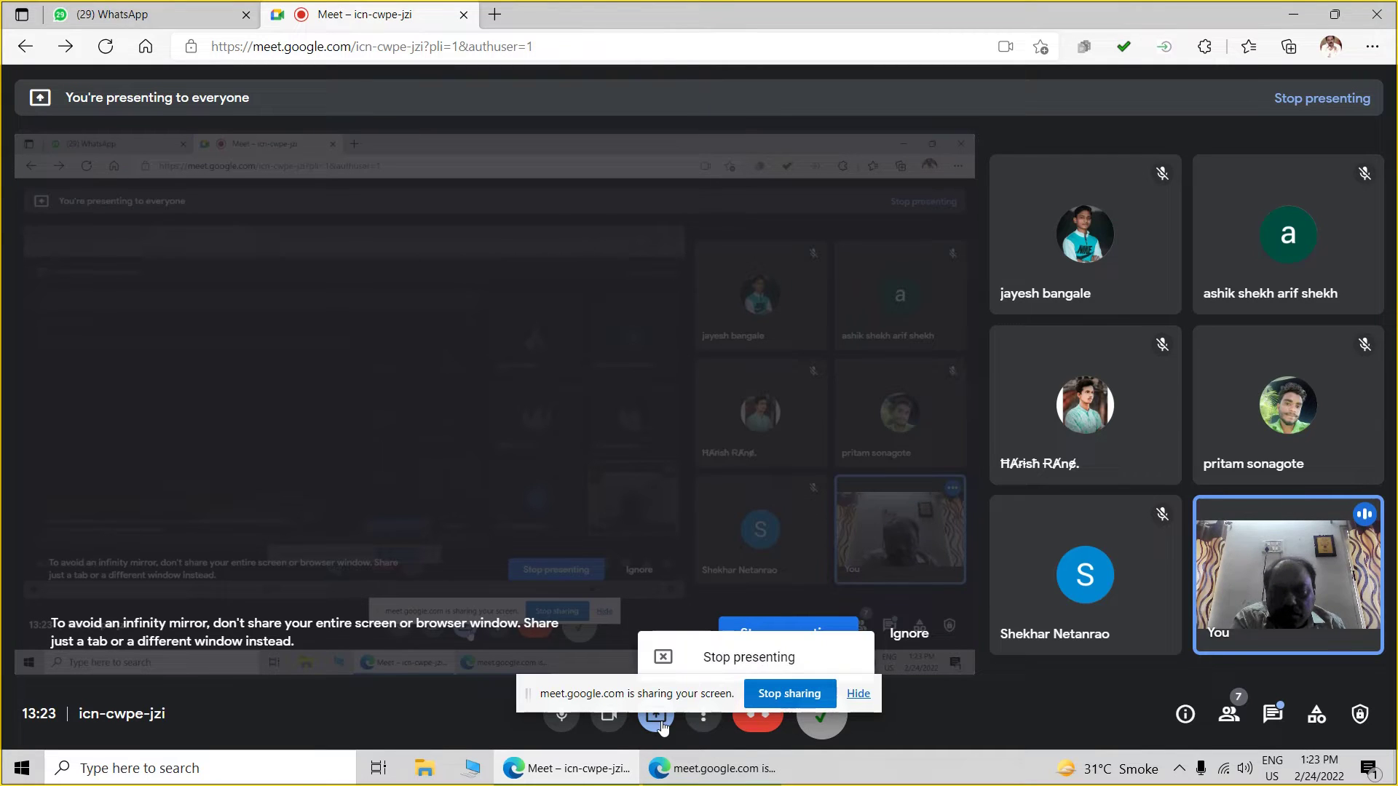
pyautogui.click(719, 655)
pyautogui.click(723, 648)
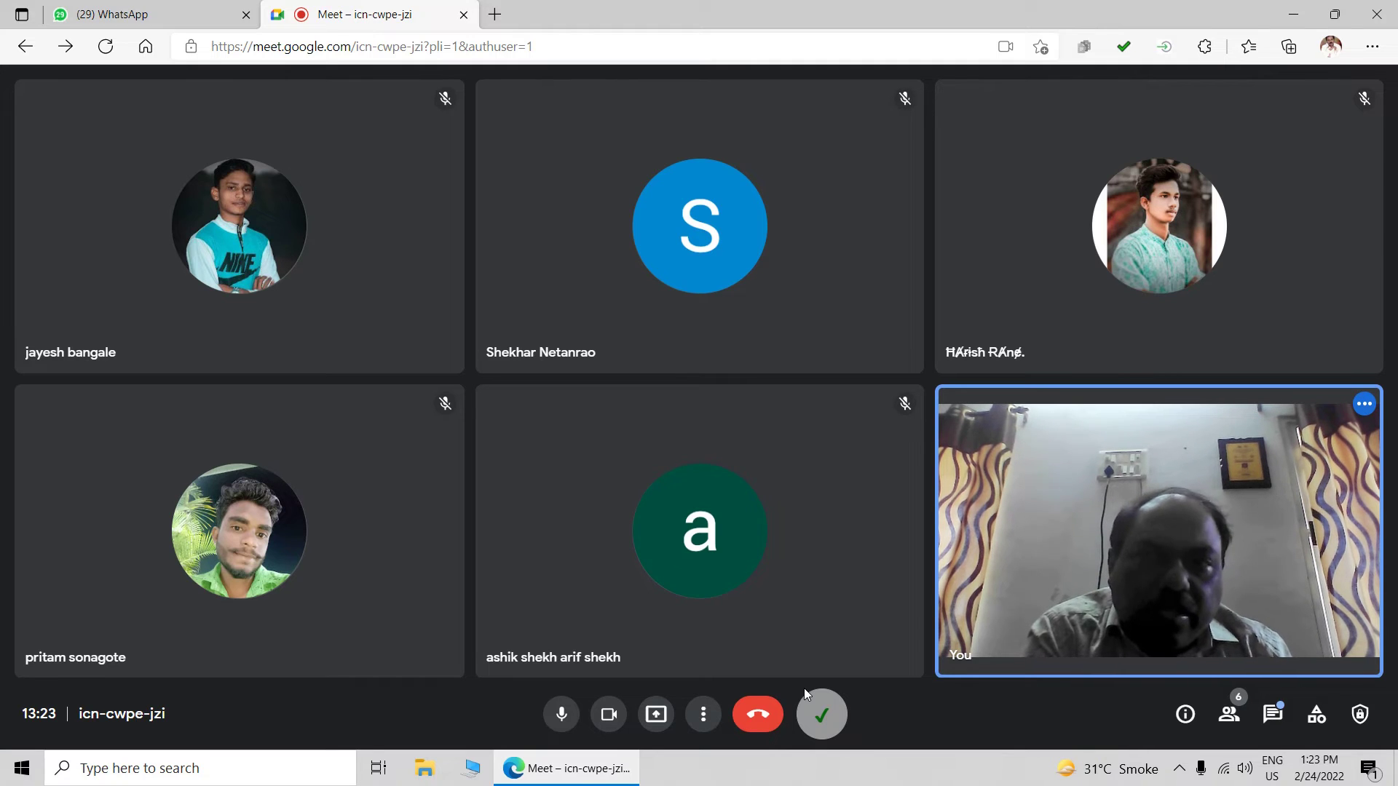
pyautogui.moveTo(699, 532)
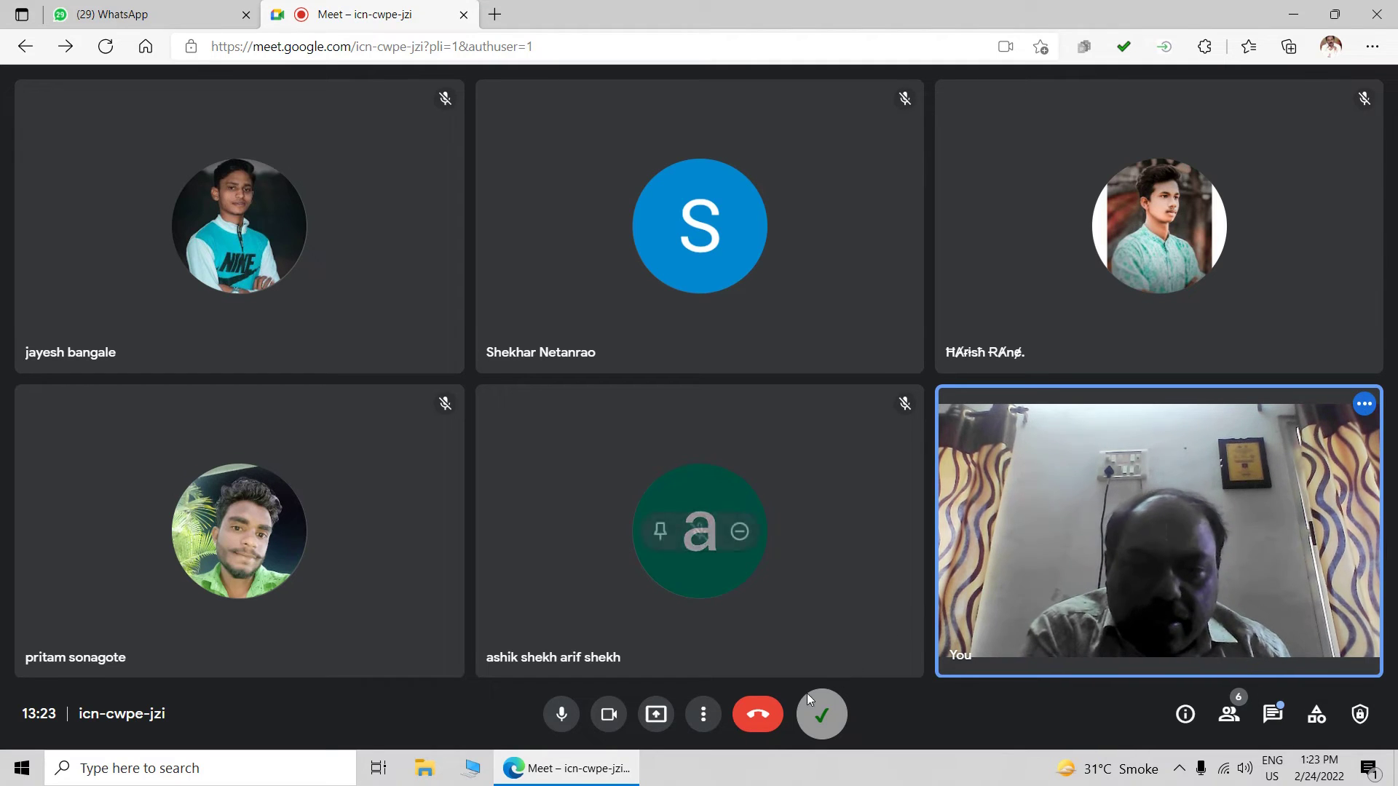
# Leave the call with 'End the call for everyone', then show the hidden system tray icons
pyautogui.click(763, 718)
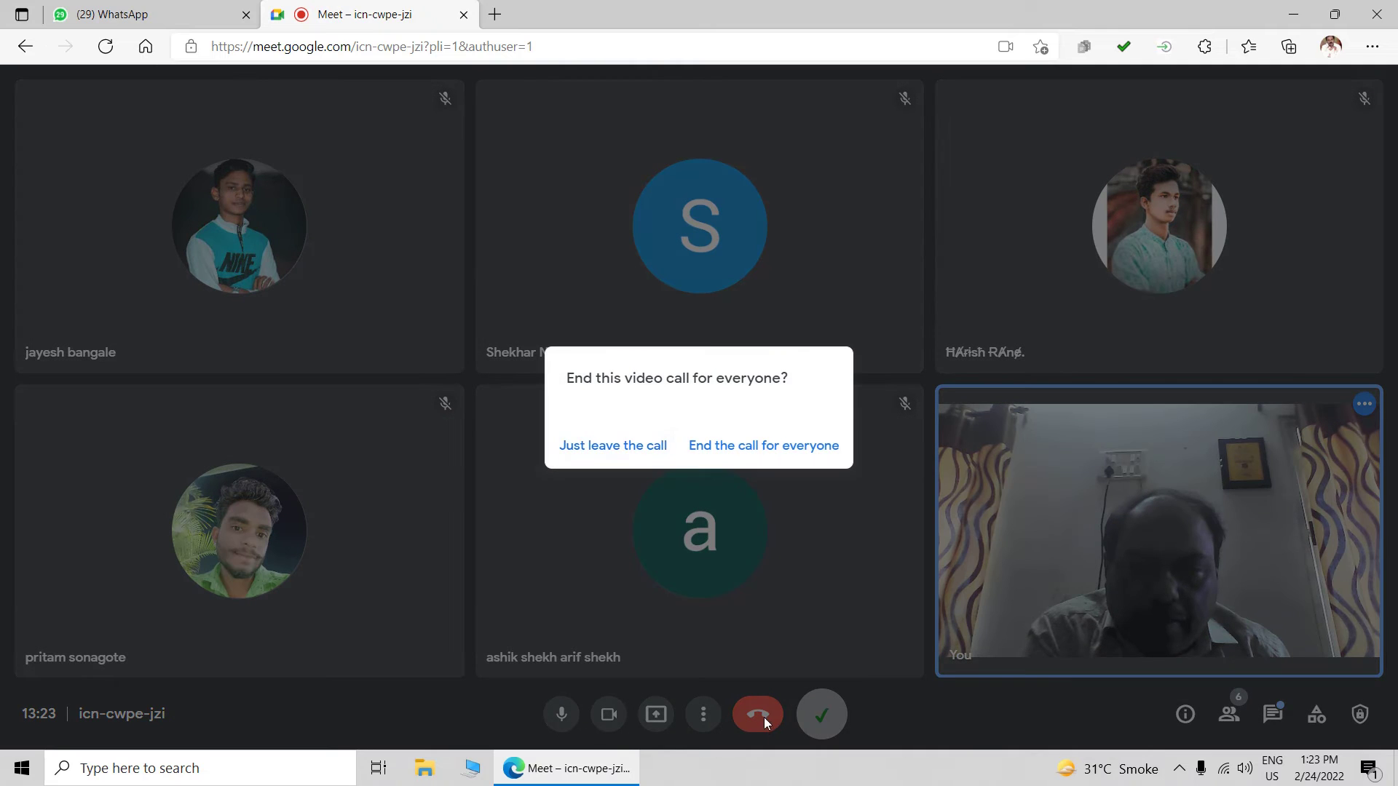
pyautogui.click(759, 445)
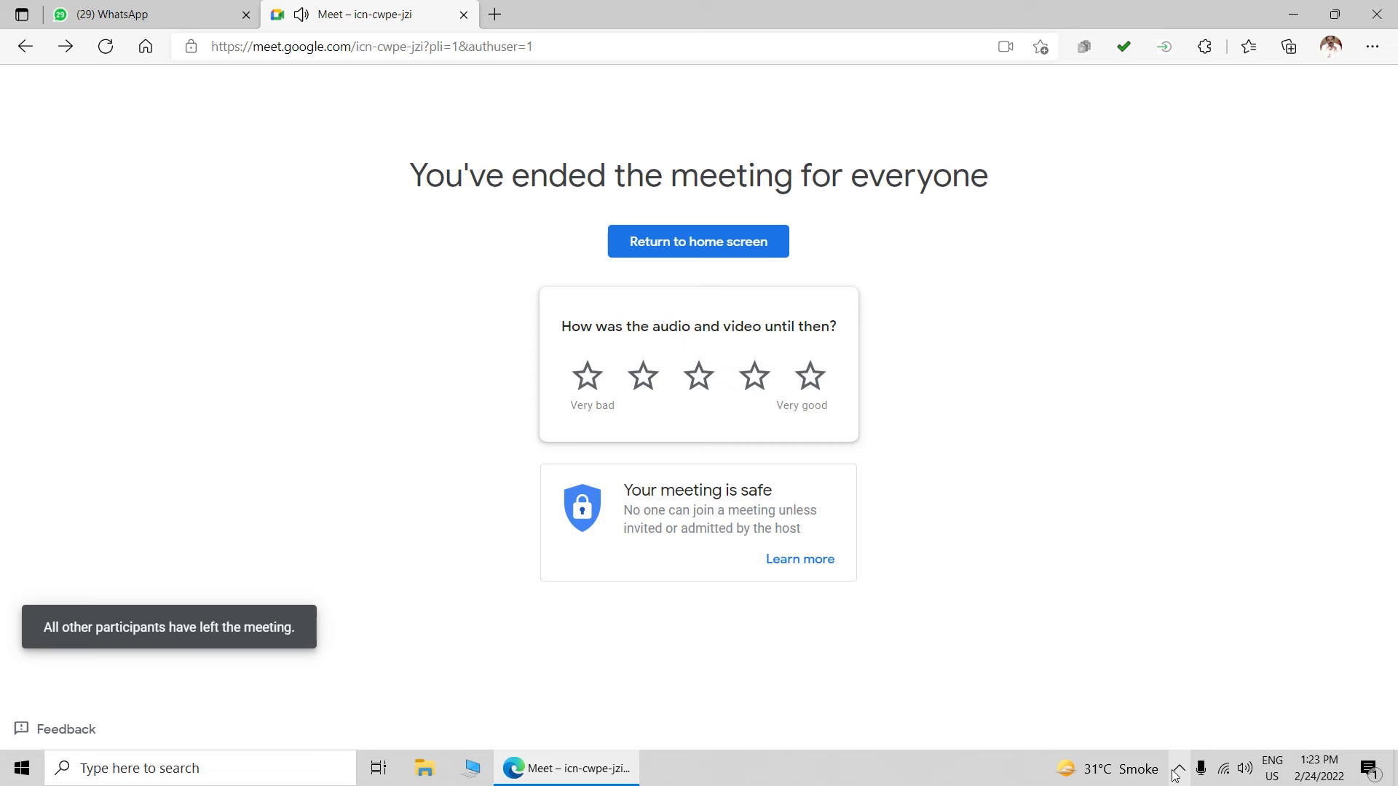
pyautogui.click(1179, 769)
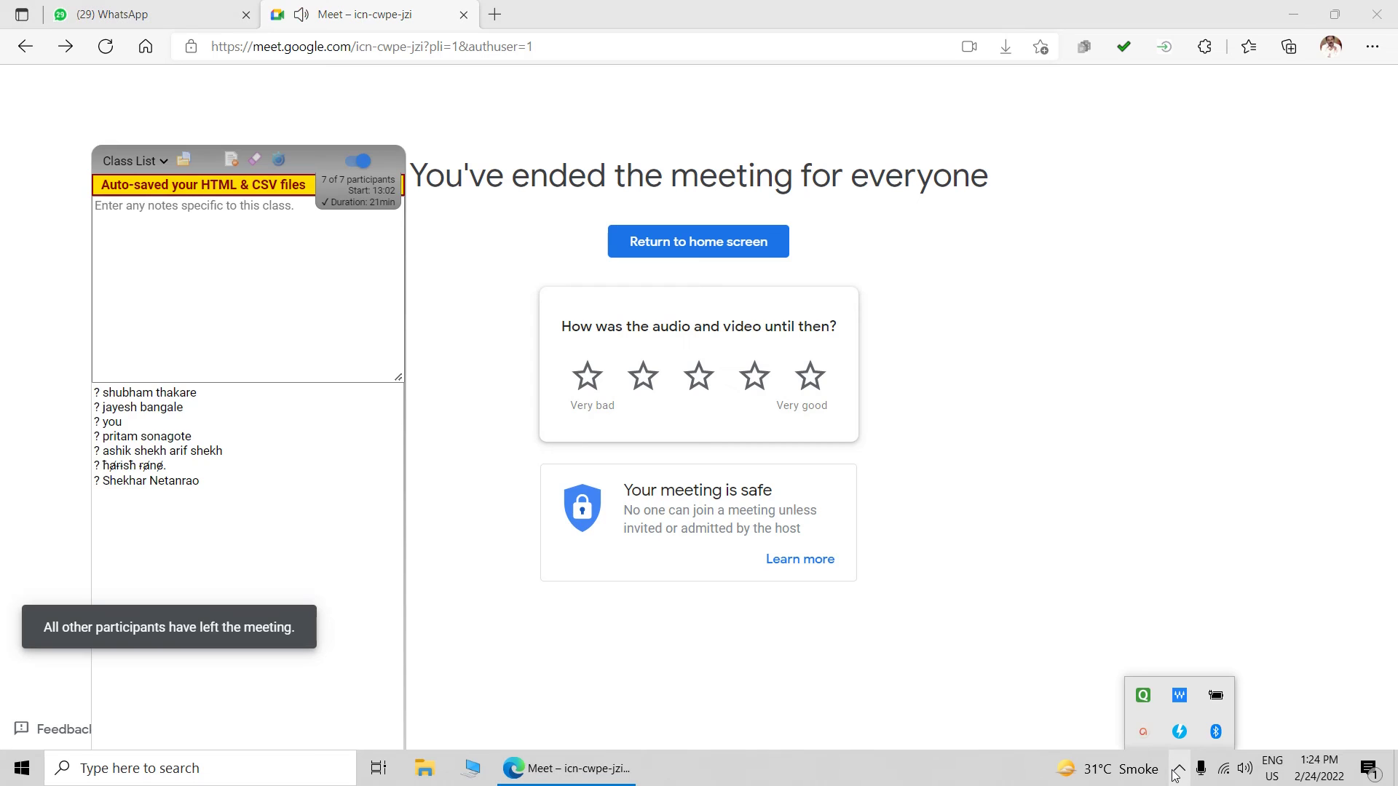